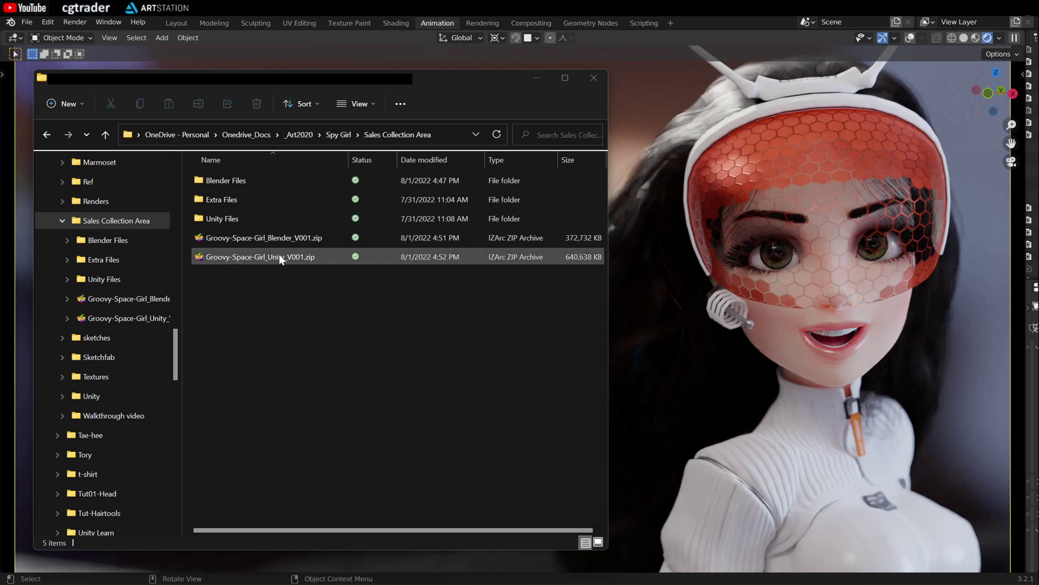
# Look through the Unity Files and Extra Files folders, then go to Blender Files.
pyautogui.click(213, 220)
pyautogui.doubleClick(213, 220)
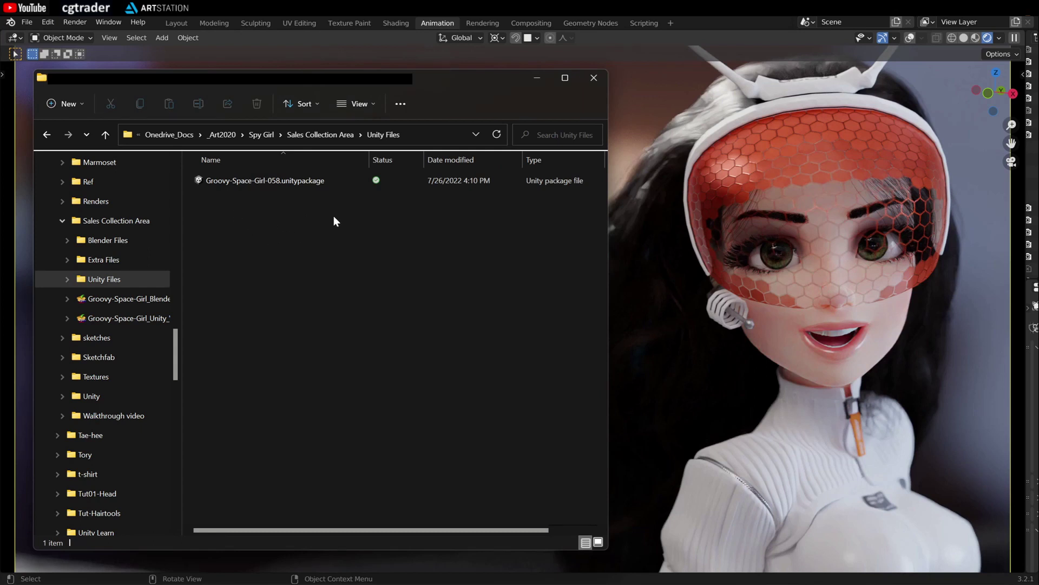
pyautogui.click(320, 134)
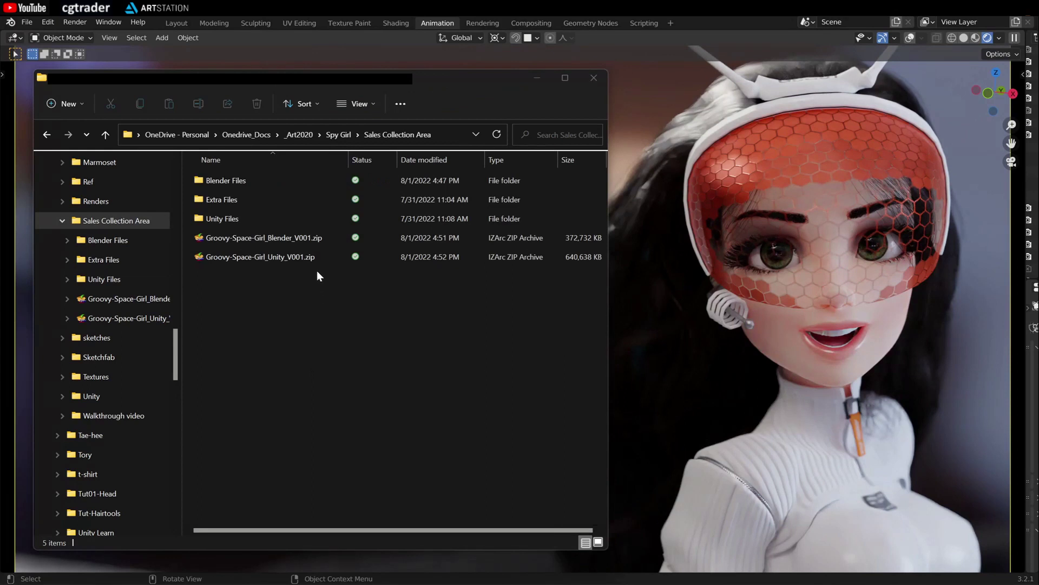
pyautogui.doubleClick(260, 199)
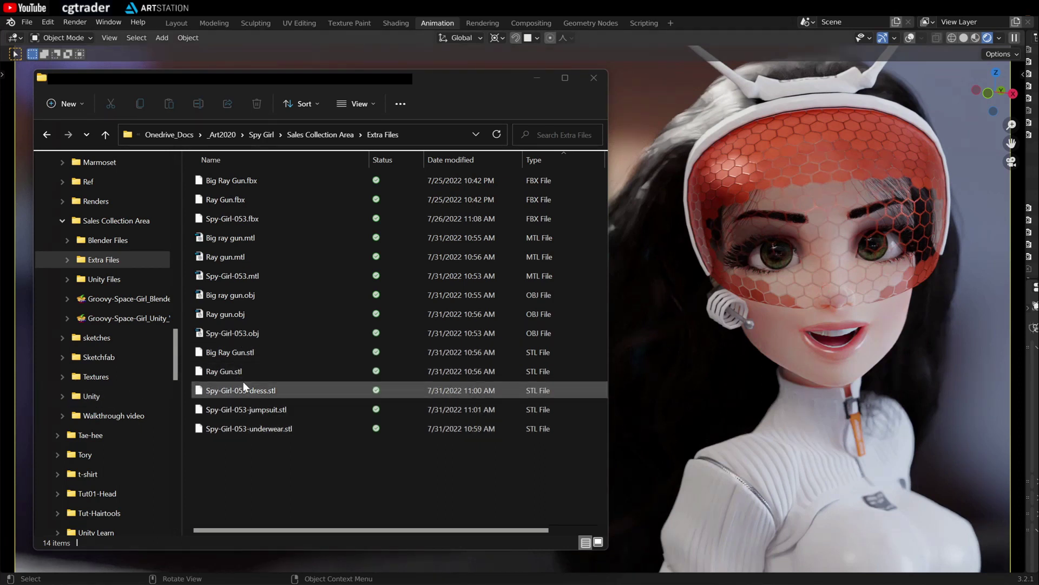
pyautogui.click(108, 240)
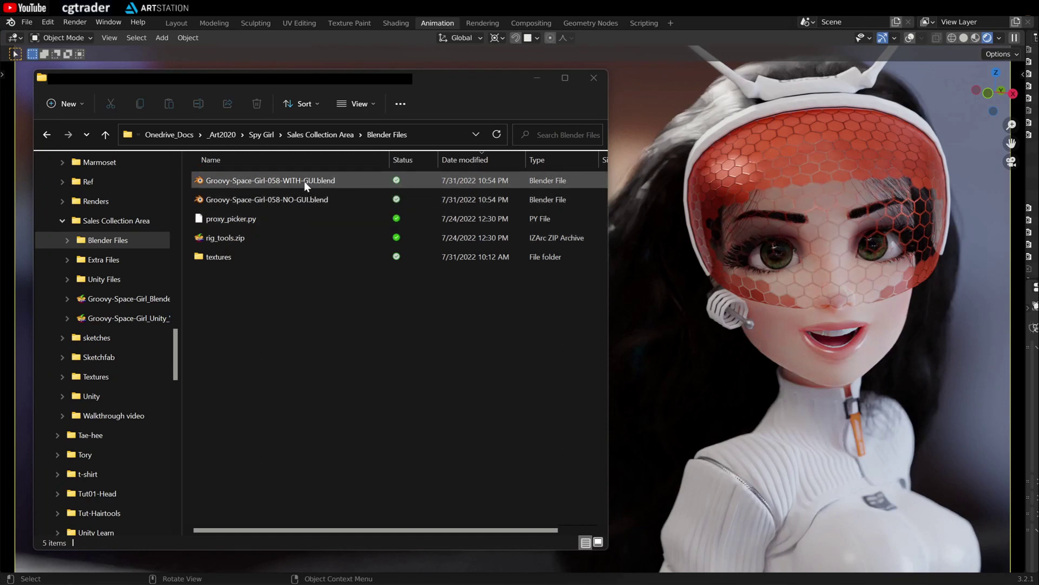
# Scroll through the helmet texture thumbnails in Blender Files' textures folder, then return to Blender Files.
pyautogui.hotkey('alt', 'Up')
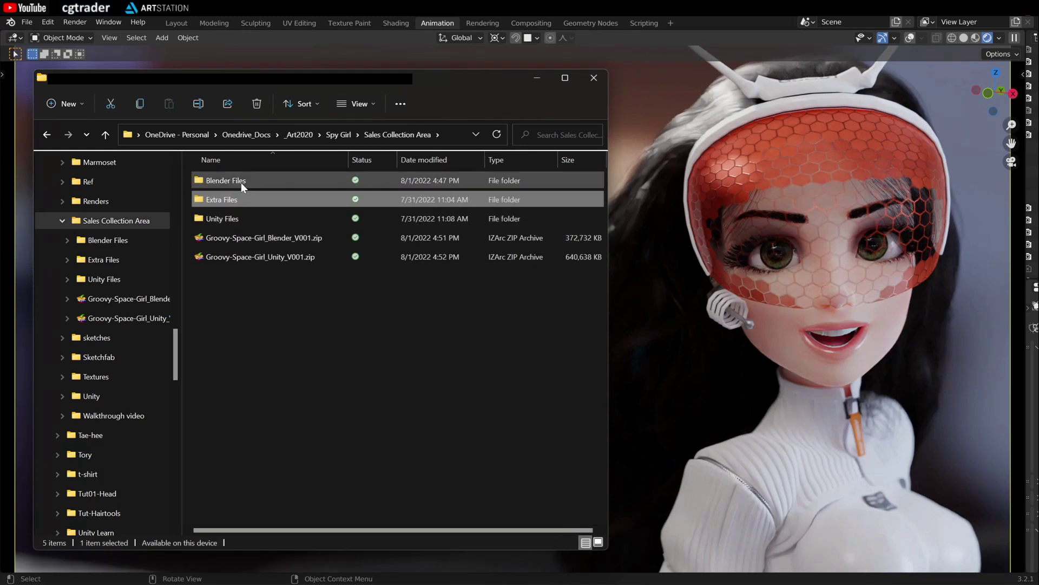
pyautogui.doubleClick(241, 183)
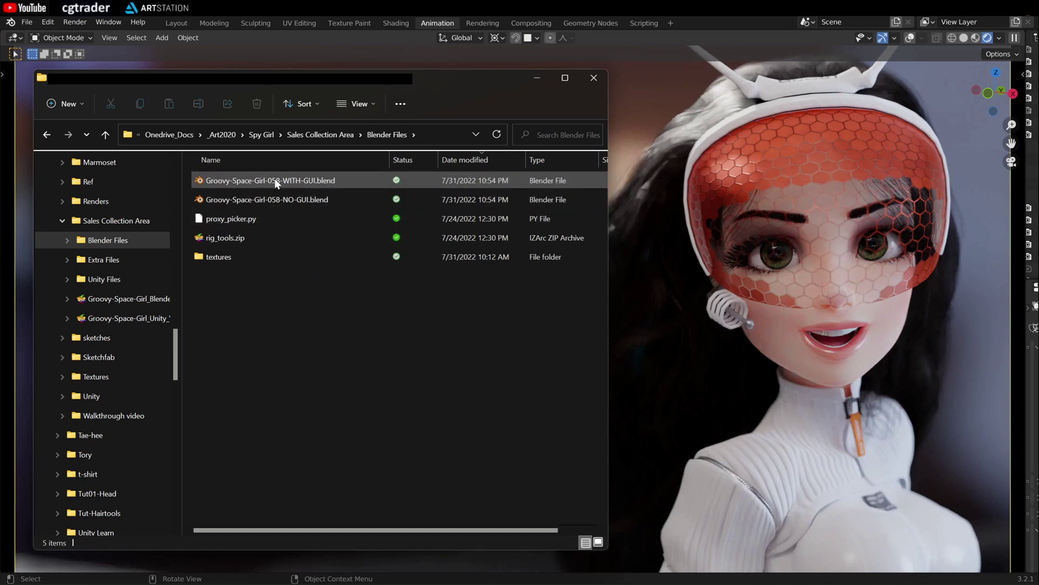
pyautogui.doubleClick(229, 259)
pyautogui.scroll(-5, 323, 292)
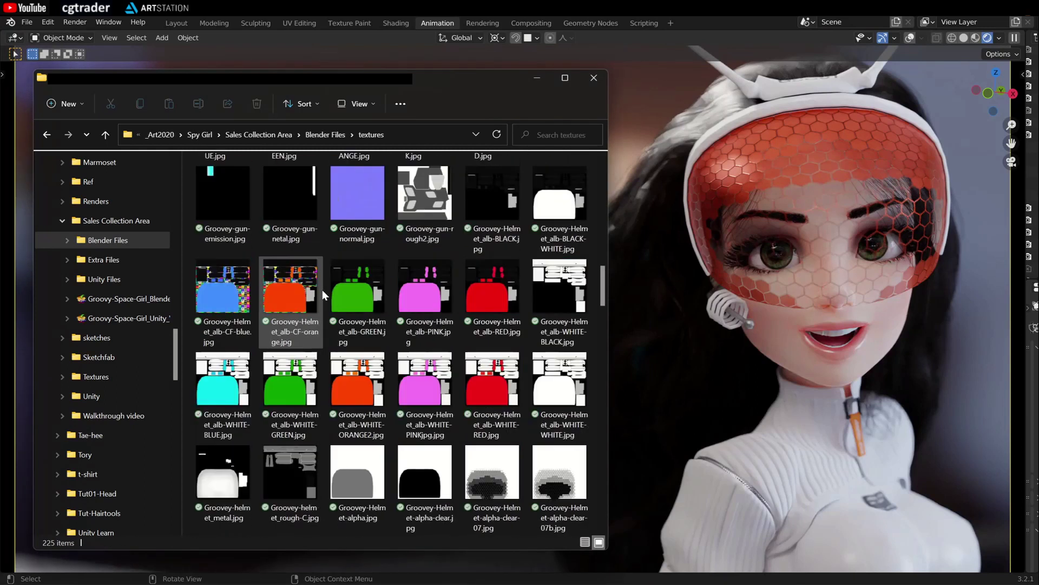
pyautogui.scroll(-15, 323, 295)
pyautogui.hotkey('alt', 'Left')
pyautogui.click(325, 344)
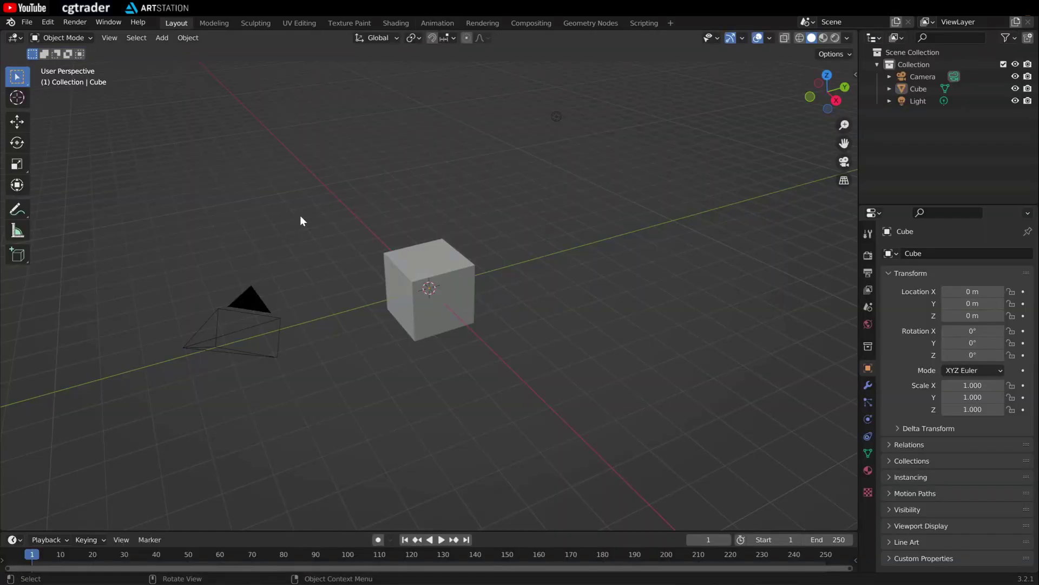
# Show the Blender splash screen from the app menu, then dismiss it.
pyautogui.click(10, 22)
pyautogui.click(33, 38)
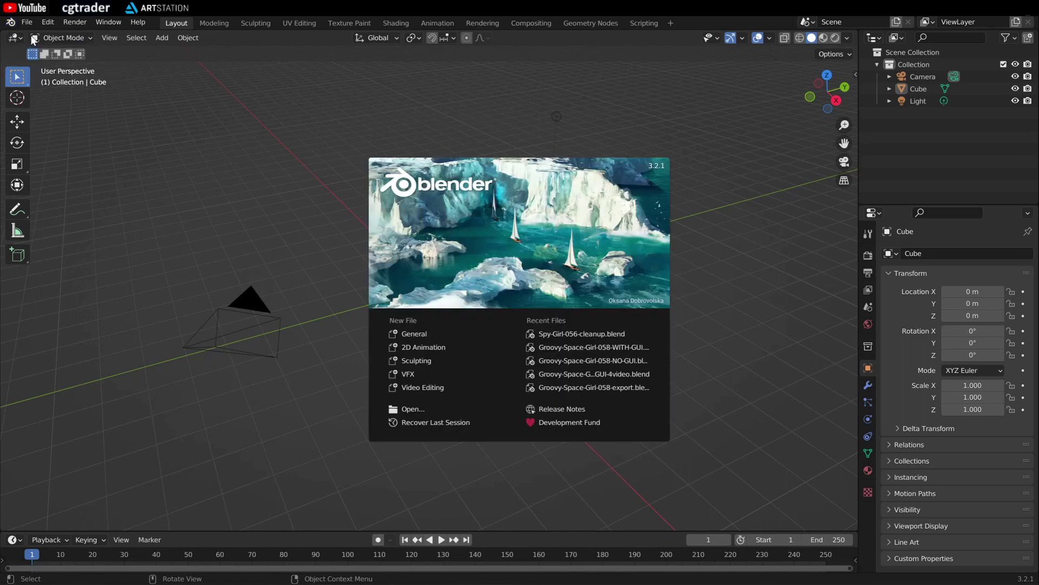
pyautogui.click(277, 158)
# Install proxy_picker.py from Preferences and enable Animation: Proxy picker.
pyautogui.click(47, 22)
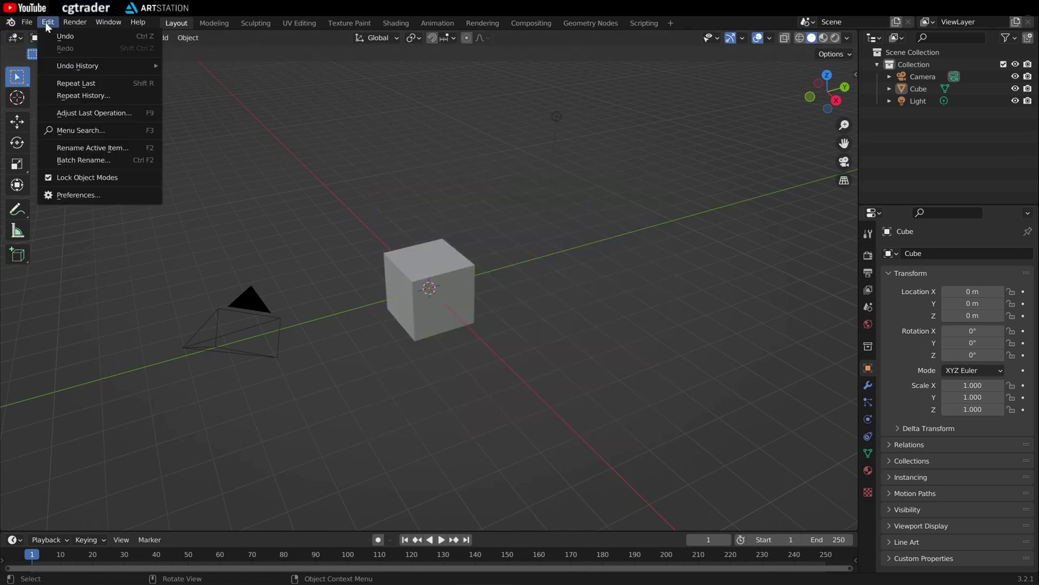
pyautogui.click(90, 196)
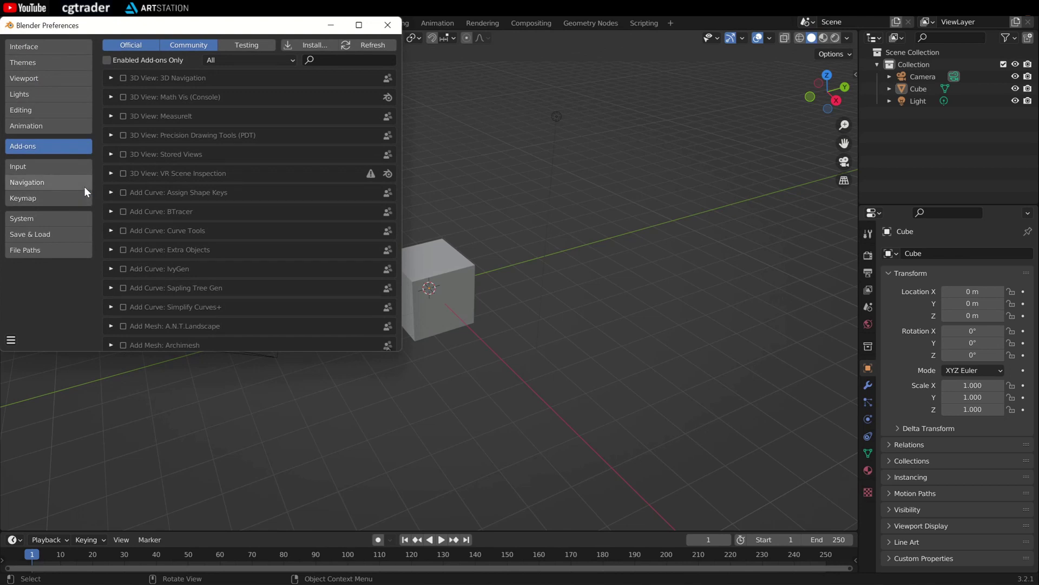
pyautogui.click(305, 46)
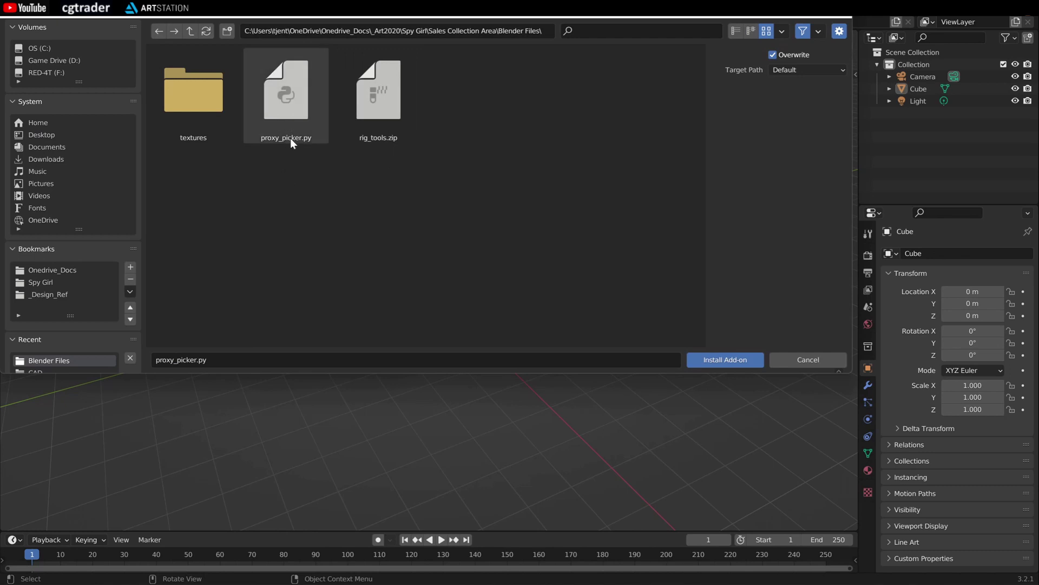
pyautogui.click(289, 95)
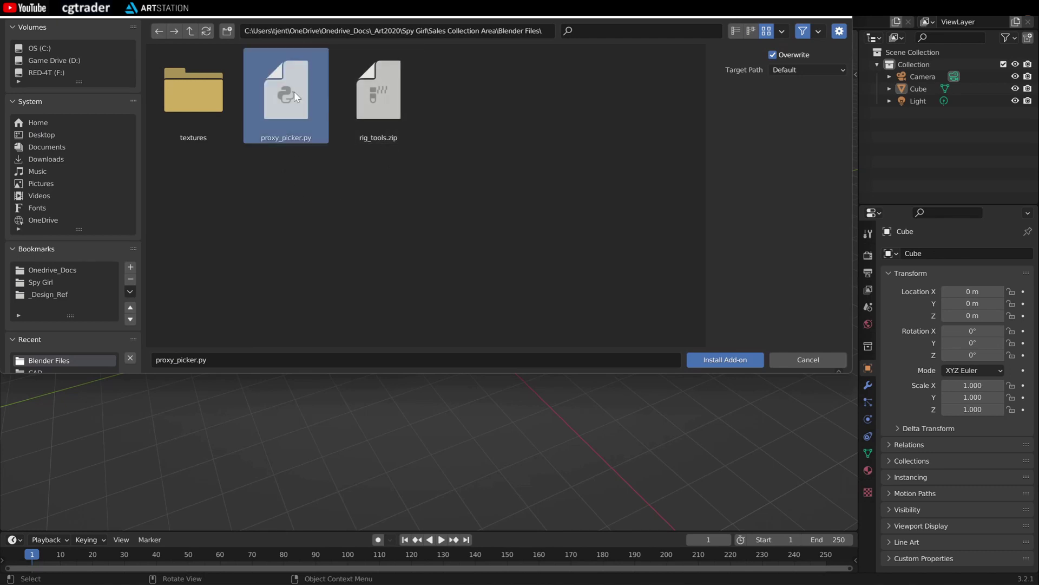
pyautogui.click(700, 362)
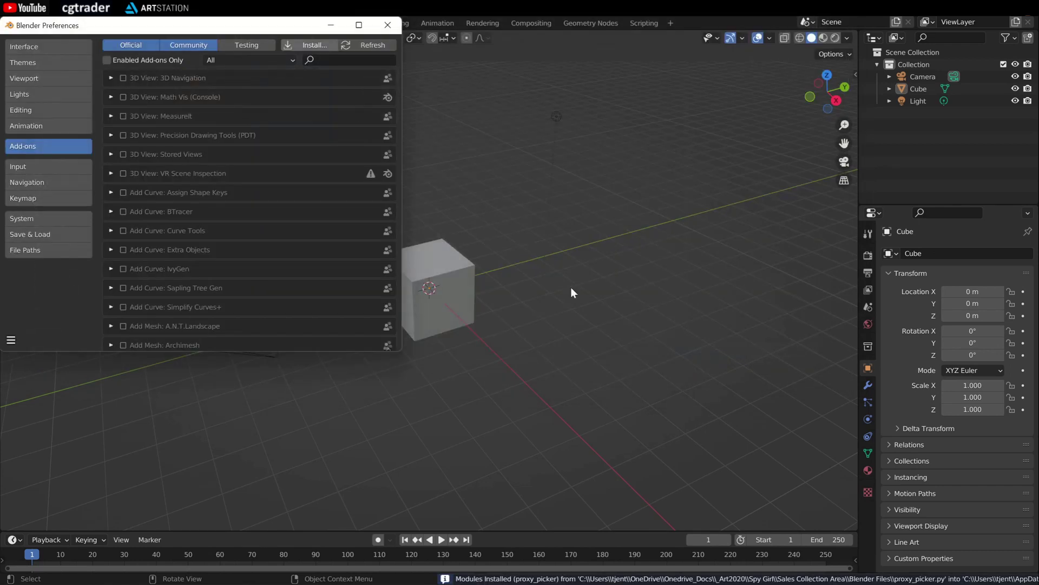
pyautogui.click(124, 78)
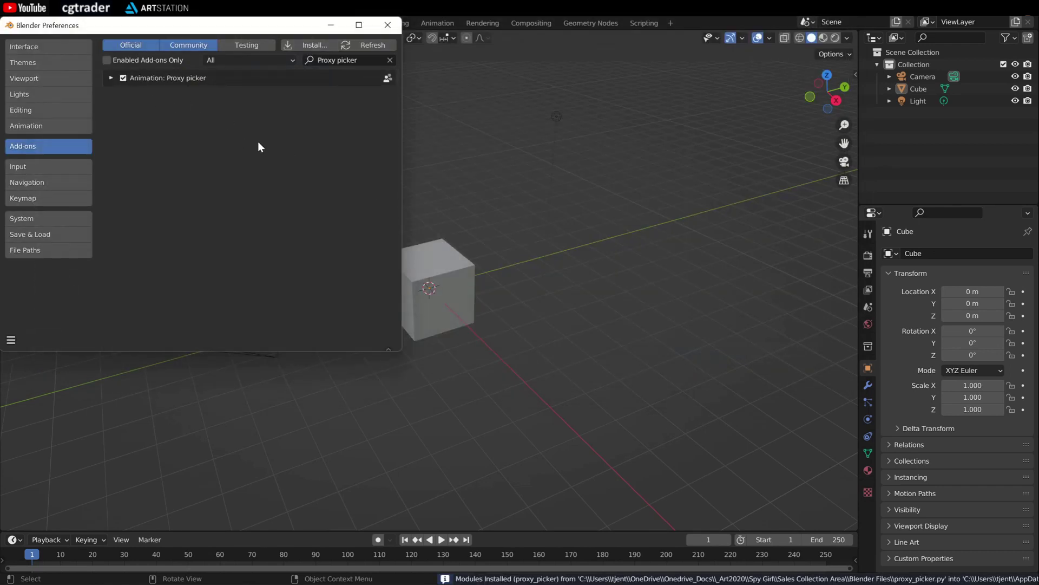
# Install rig_tools.zip and enable the Auto-Rig Pro Tools add-on.
pyautogui.click(309, 48)
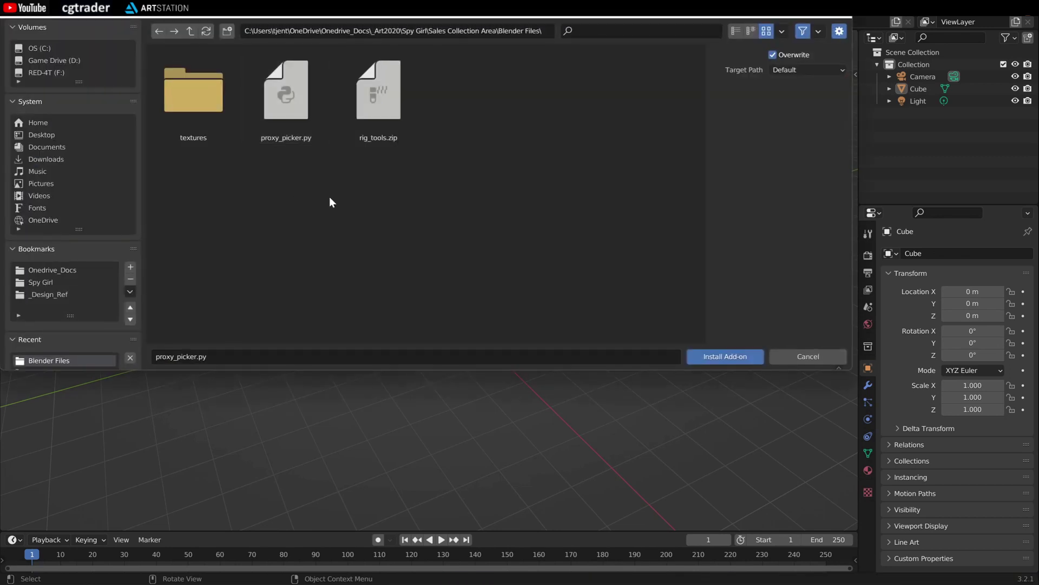
pyautogui.click(377, 113)
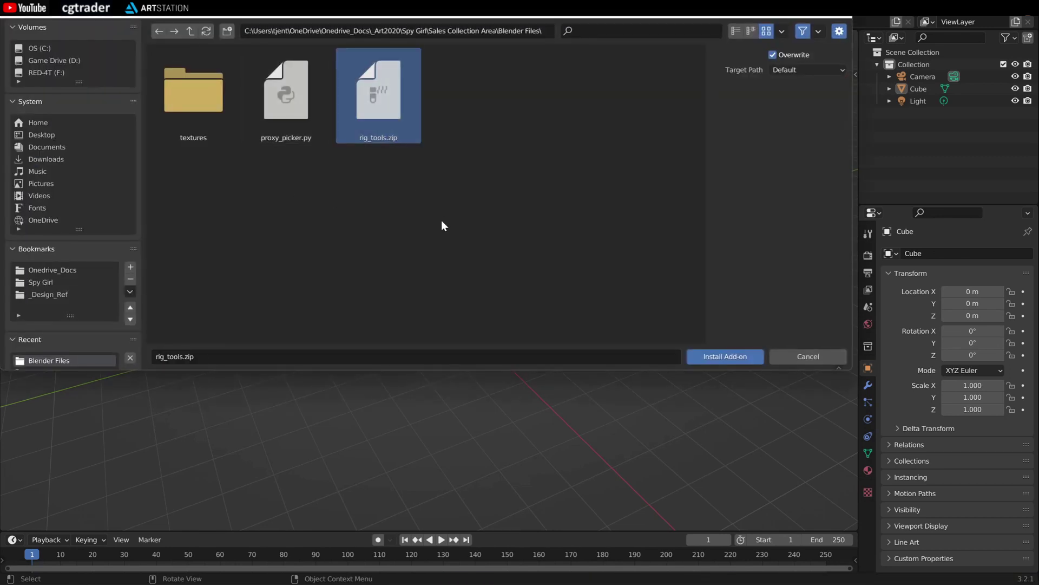
pyautogui.click(442, 224)
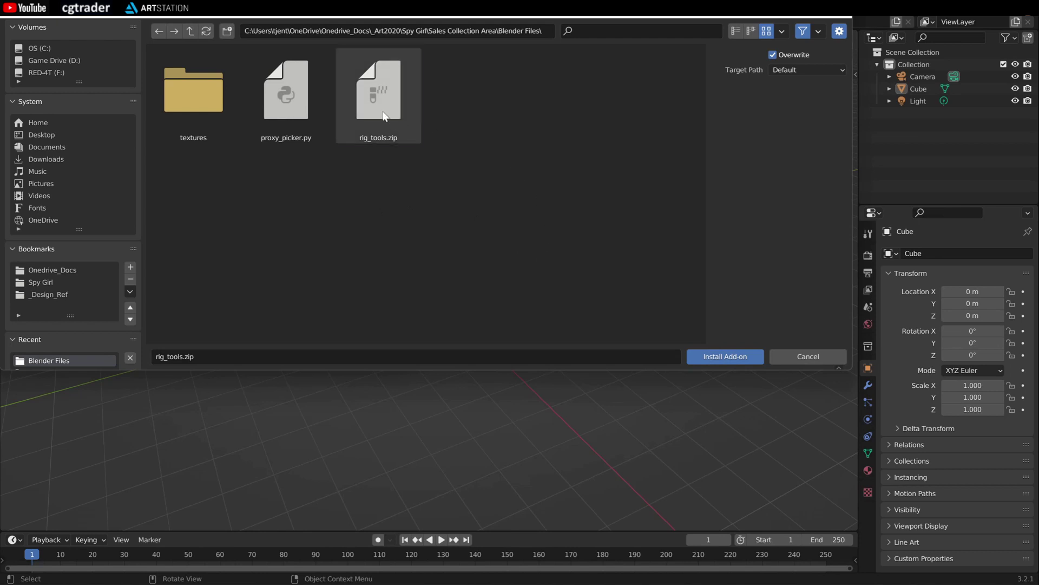
pyautogui.click(383, 114)
pyautogui.click(726, 358)
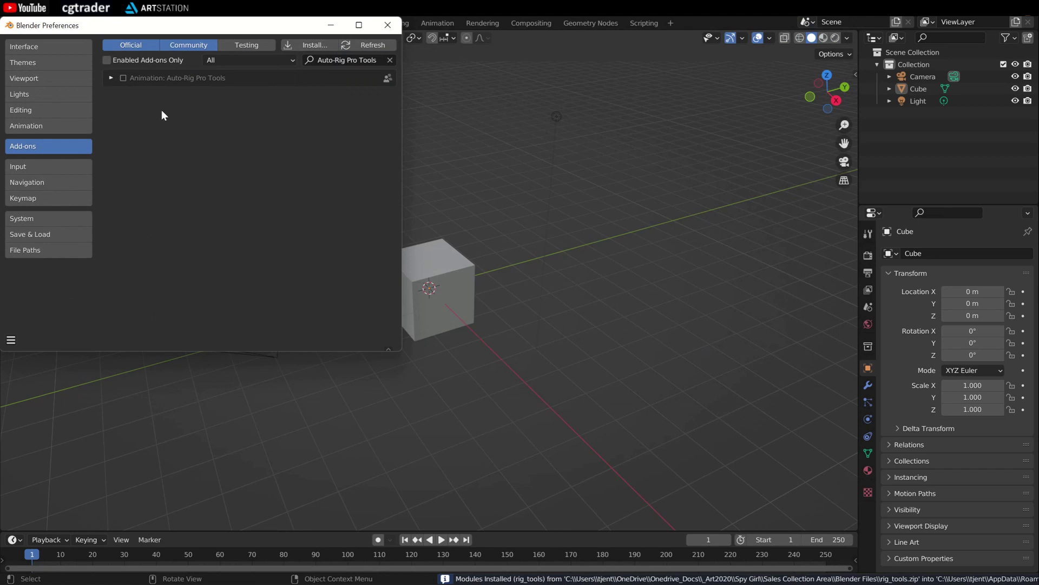
pyautogui.click(123, 78)
# Search the add-ons for 'pose' to confirm Pose Library is enabled, then close Preferences.
pyautogui.click(331, 60)
pyautogui.press('BackSpace')
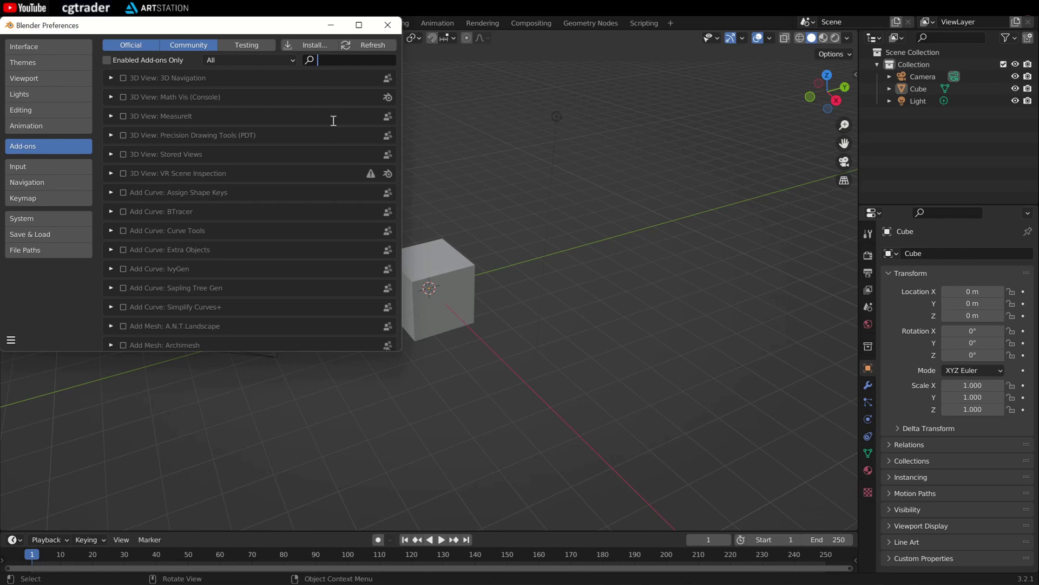
pyautogui.write('pose')
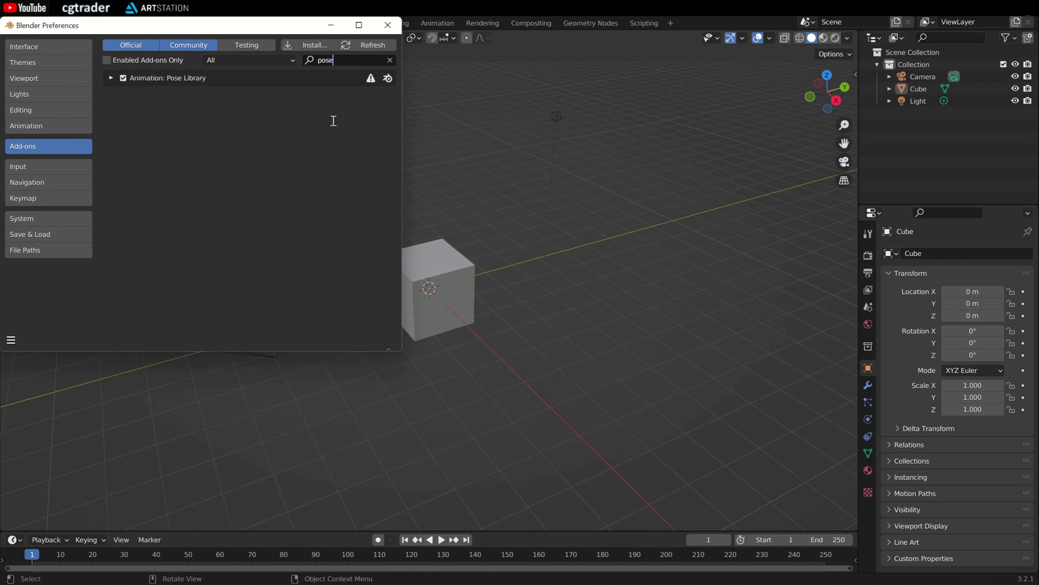
pyautogui.press('Return')
pyautogui.click(384, 32)
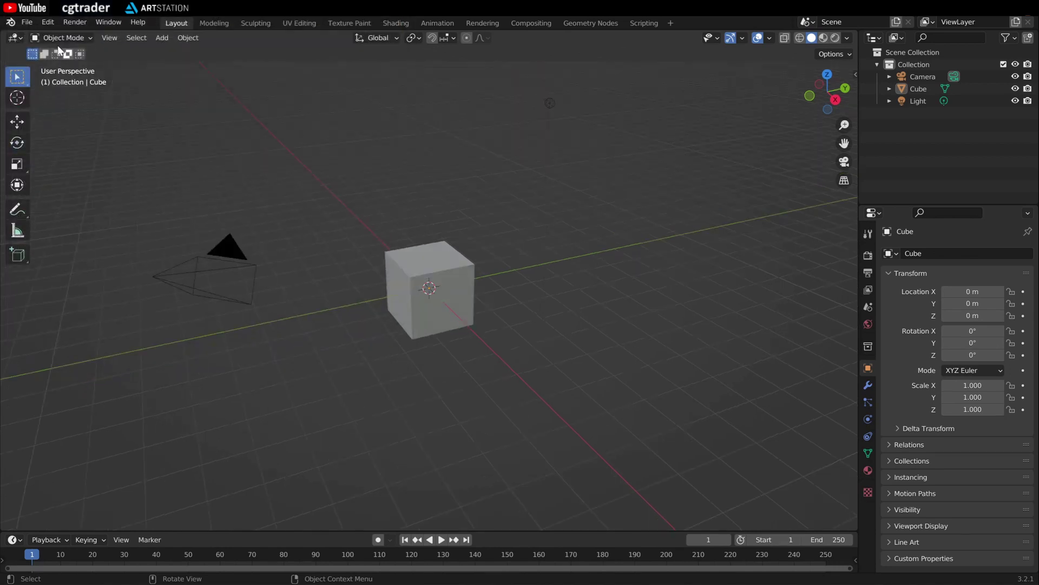
# Open Groovy-Space-Girl-058-WITH-GUI.blend without saving the default cube scene.
pyautogui.click(27, 23)
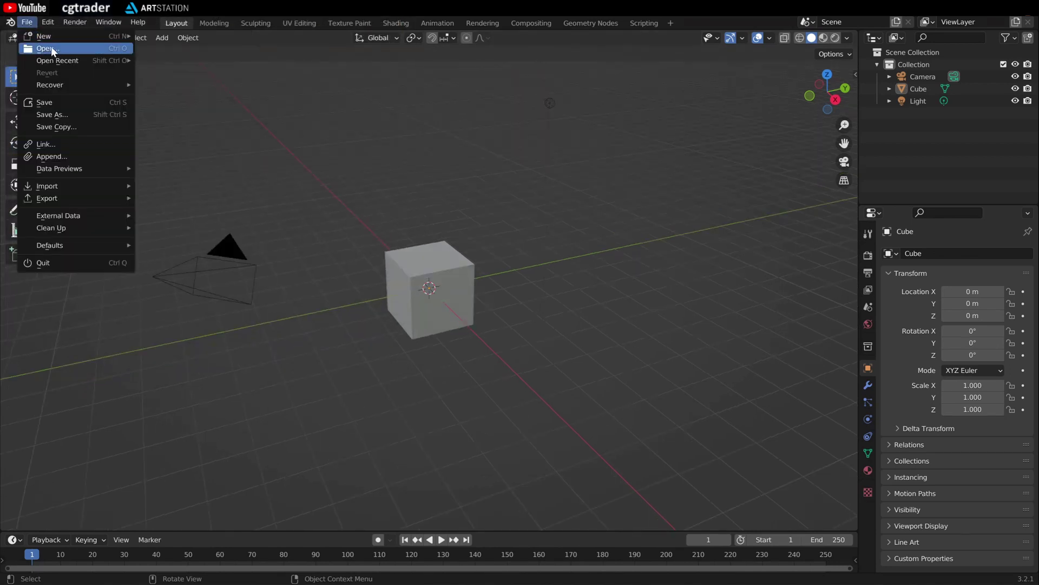
pyautogui.click(51, 48)
pyautogui.click(518, 325)
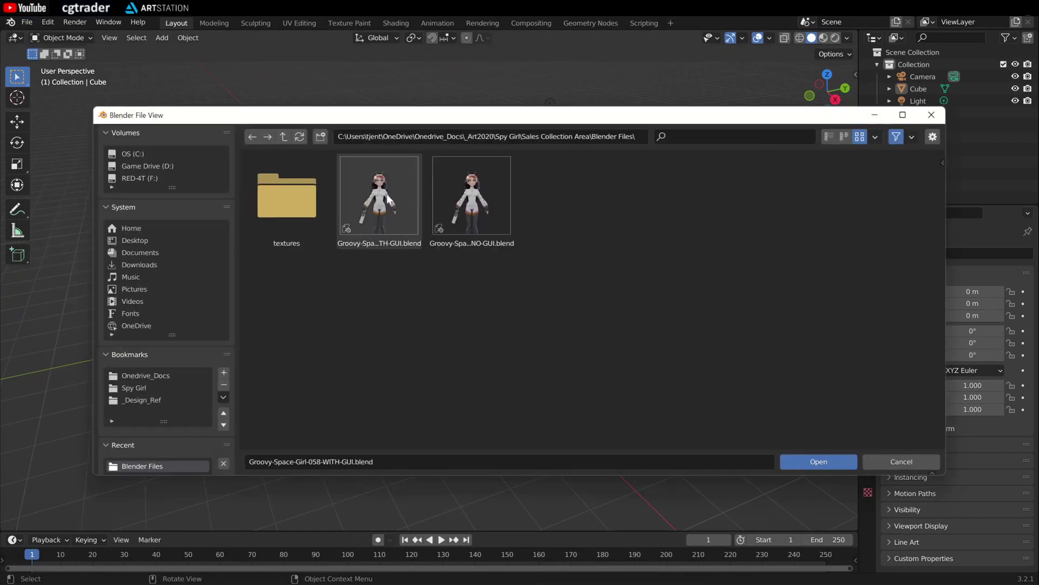
pyautogui.click(388, 200)
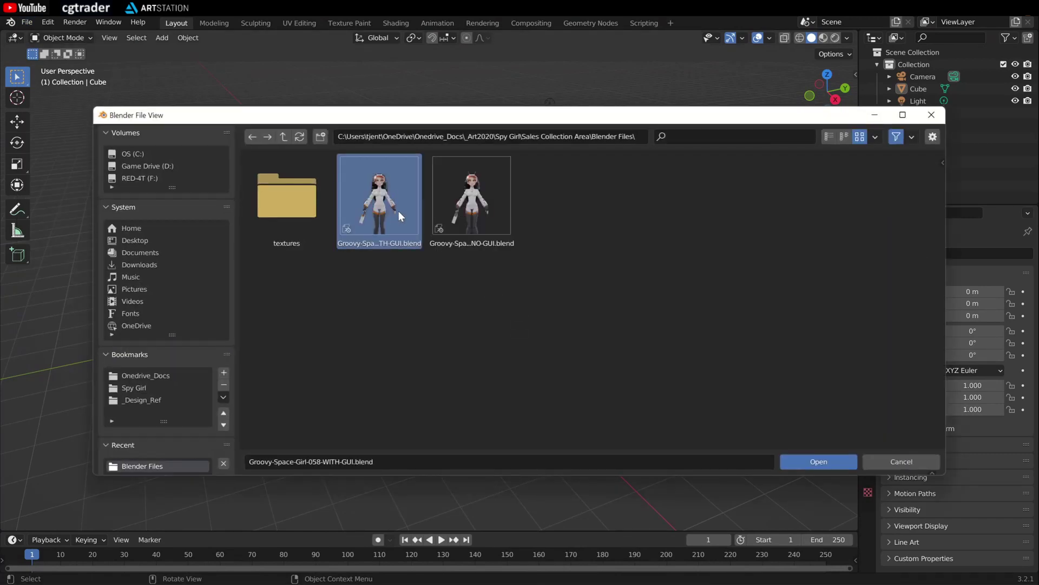
pyautogui.click(817, 462)
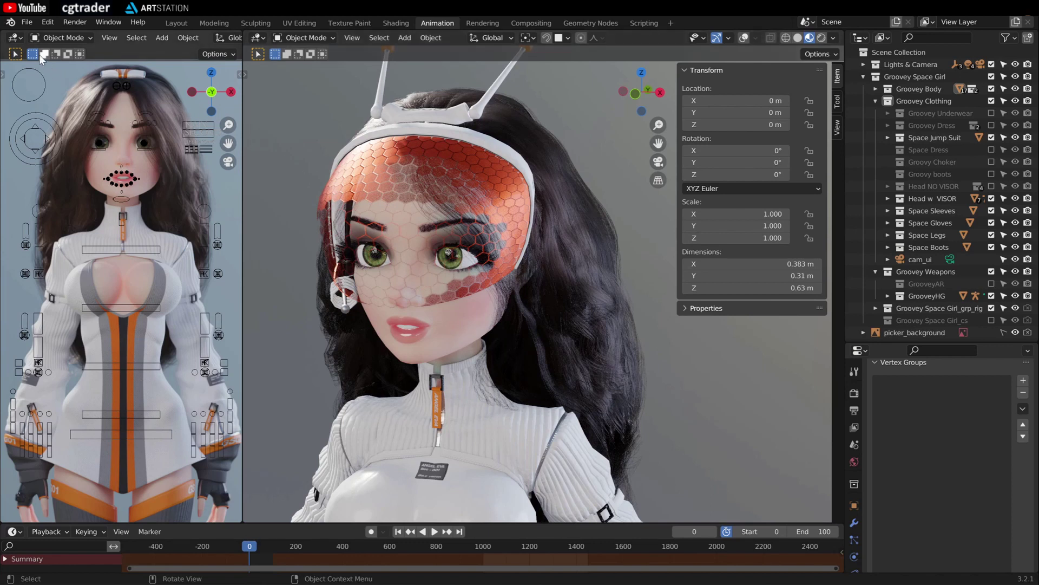
# Run Find Missing Files on the textures folder to relink the missing textures.
pyautogui.click(27, 22)
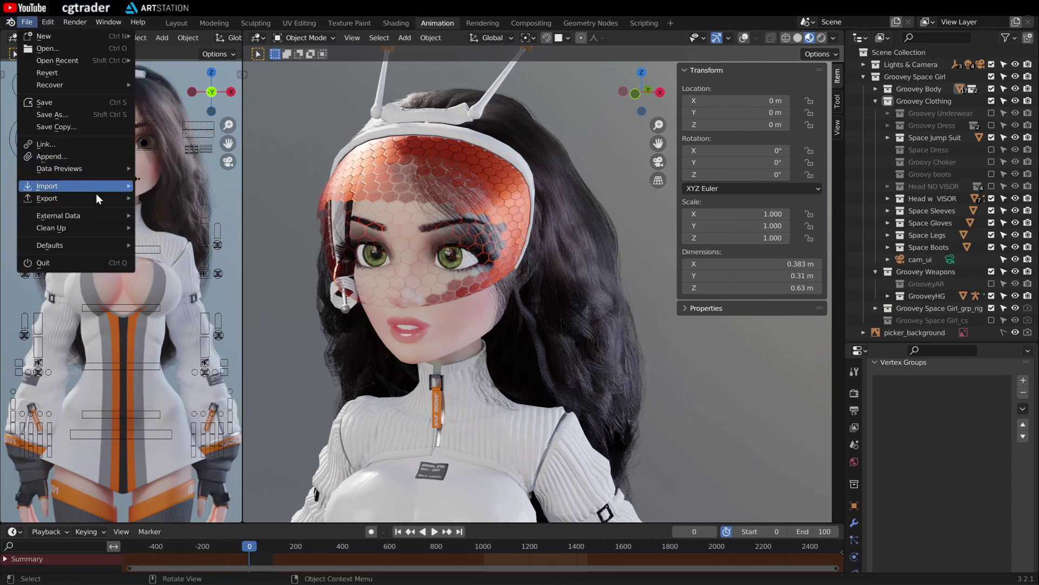
pyautogui.moveTo(99, 198)
pyautogui.moveTo(96, 216)
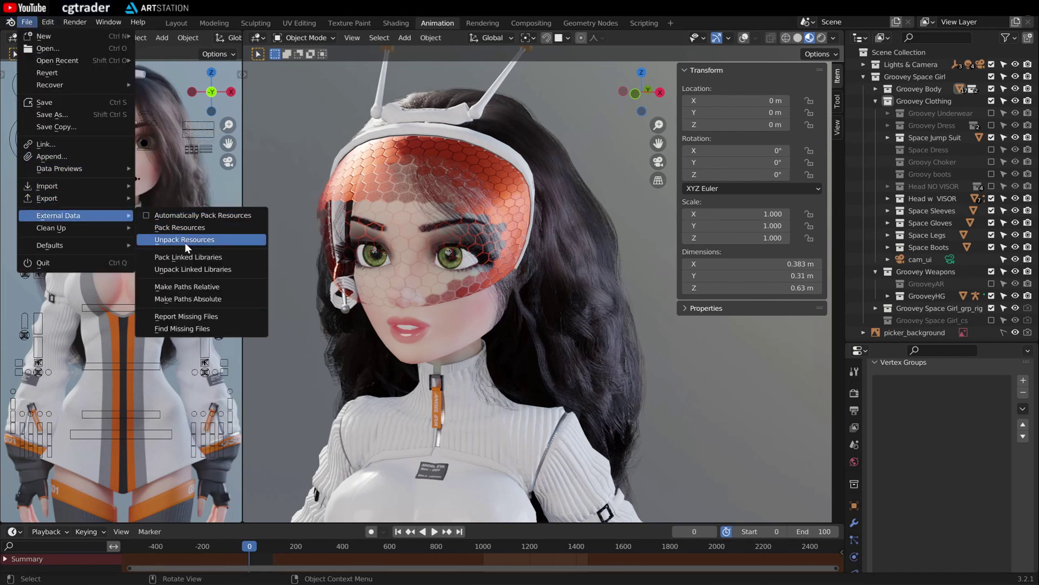
pyautogui.click(209, 328)
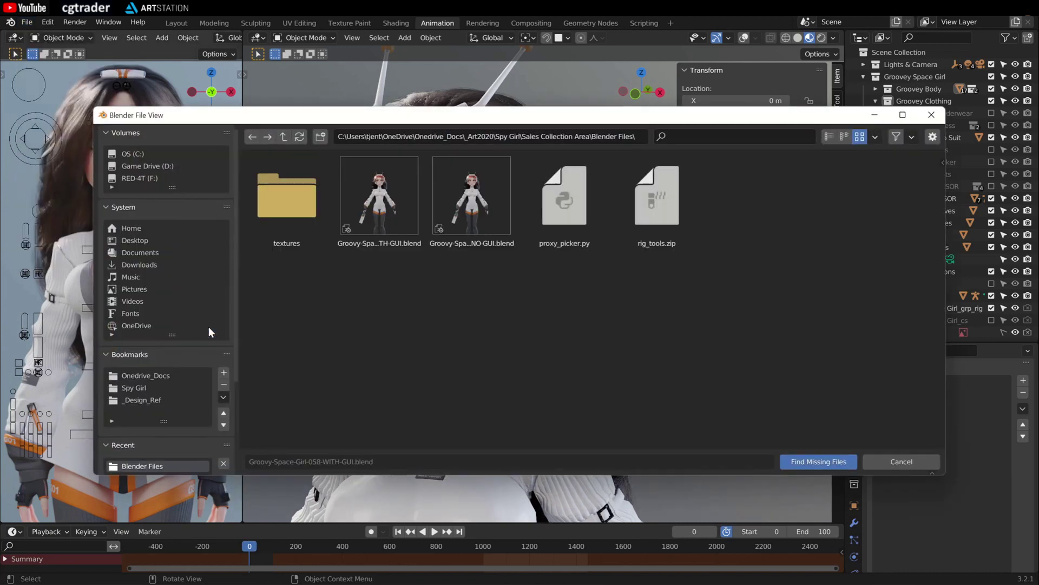
pyautogui.doubleClick(281, 198)
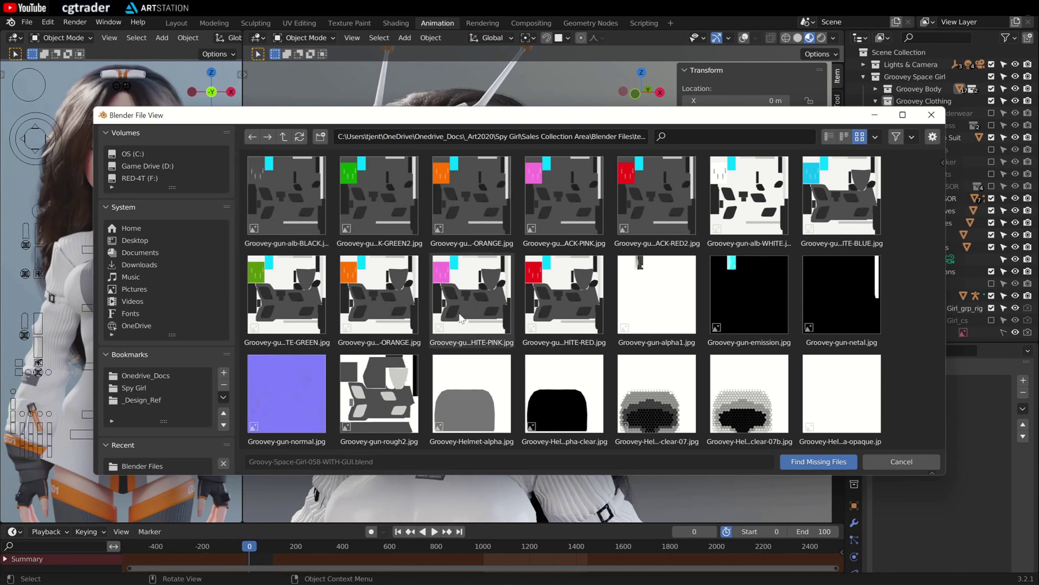
pyautogui.click(801, 460)
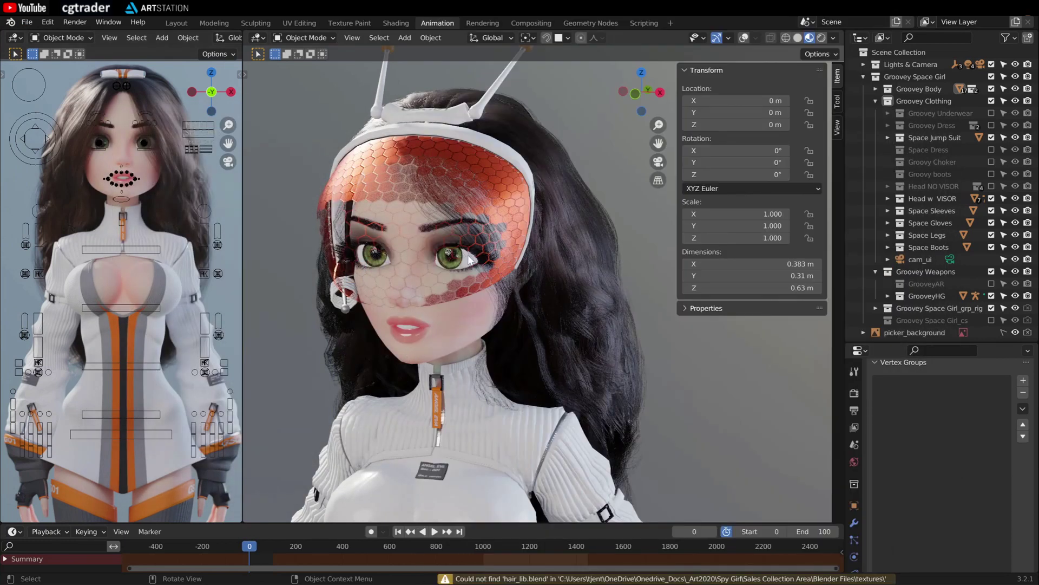
# Orbit around the character, then pan, zoom and frame the rig picker in its camera view.
pyautogui.scroll(-6, 423, 336)
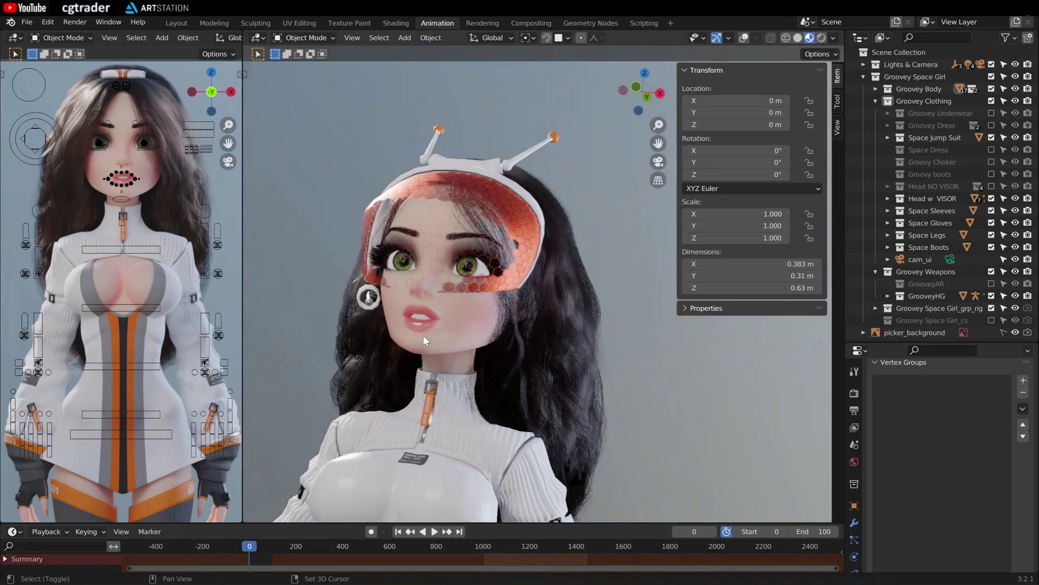
pyautogui.moveTo(418, 332); pyautogui.dragTo(393, 349, button='middle')
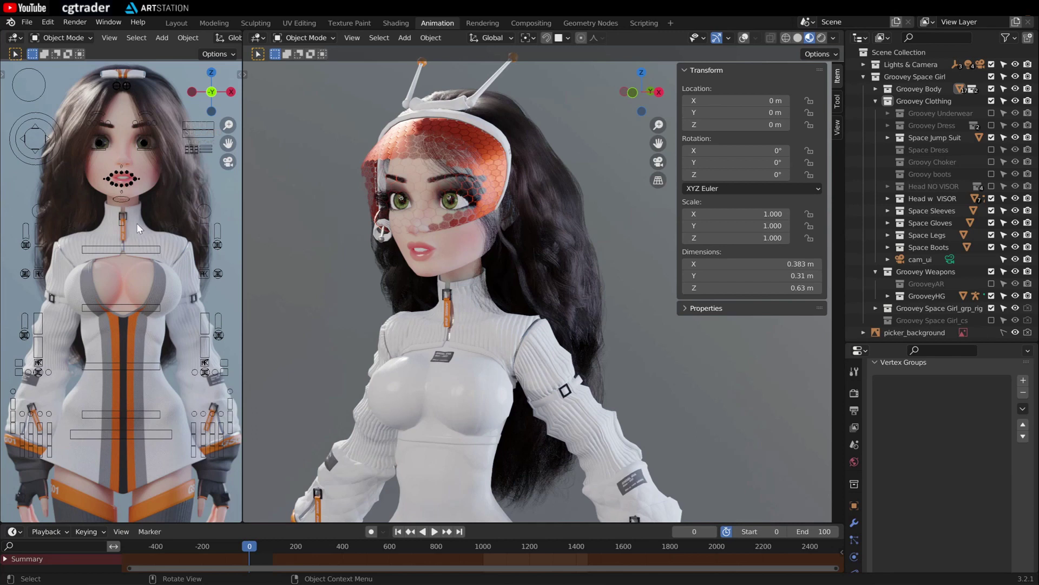
pyautogui.keyDown('shift'); pyautogui.moveTo(148, 197); pyautogui.dragTo(100, 242, button='middle'); pyautogui.keyUp('shift')
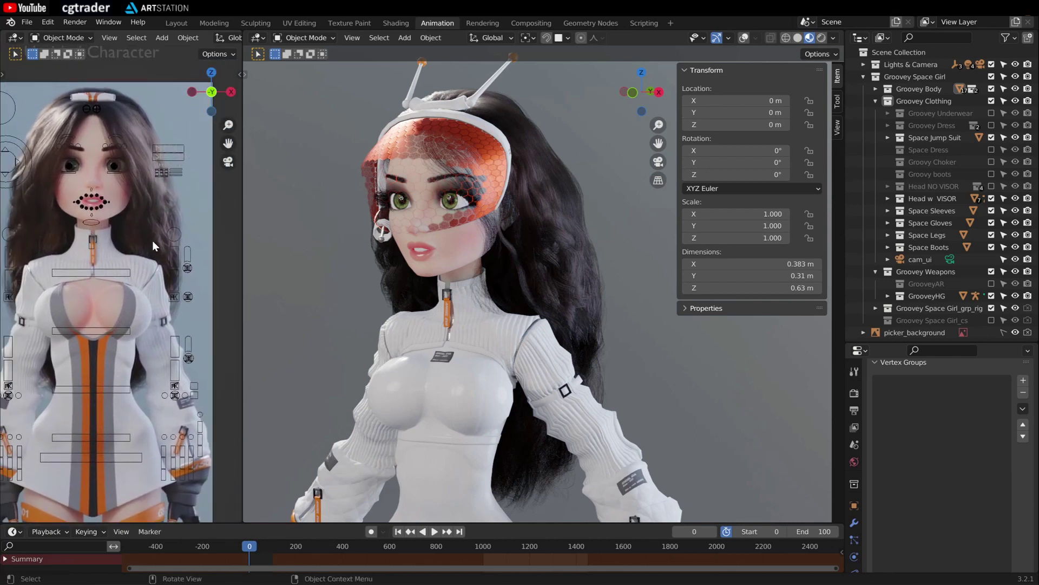
pyautogui.scroll(1, 152, 238)
pyautogui.scroll(-10, 150, 235)
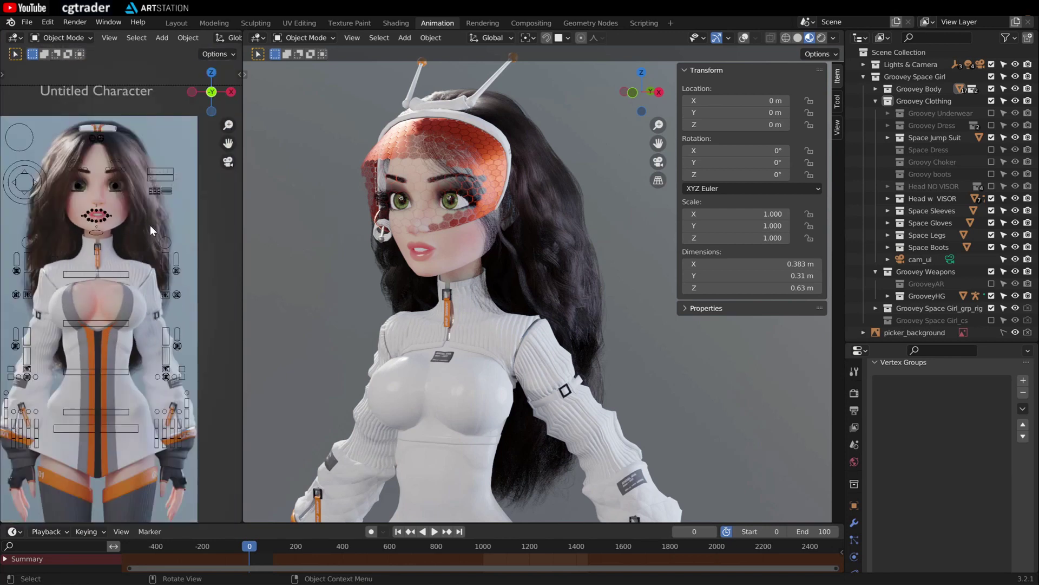
pyautogui.moveTo(153, 220); pyautogui.dragTo(106, 224, button='middle')
pyautogui.press('KP_0')
pyautogui.press('KP_0')
pyautogui.click(228, 162)
# Select the rig via its lip control, switch to Pose Mode and show bone controls.
pyautogui.click(86, 222)
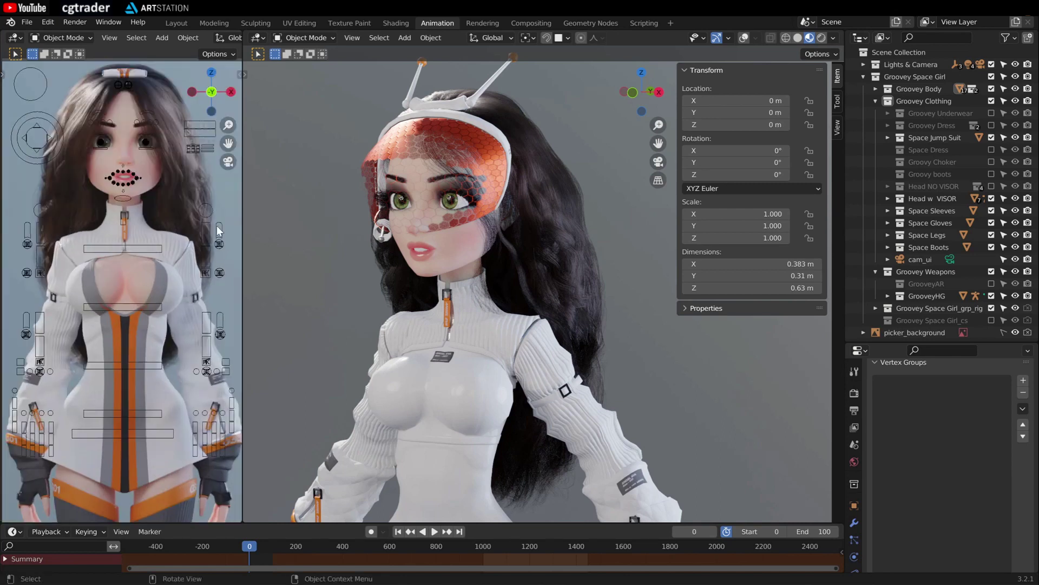
pyautogui.click(295, 36)
pyautogui.click(301, 79)
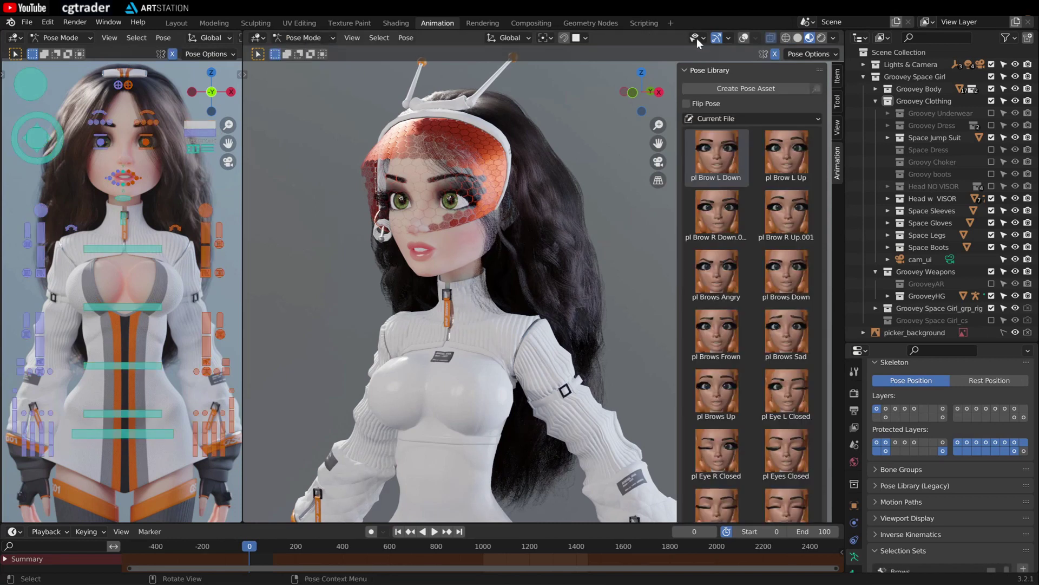
pyautogui.click(743, 37)
# Tilt the head by rotating the c_head.x control twice.
pyautogui.moveTo(412, 82); pyautogui.dragTo(405, 93, button='middle')
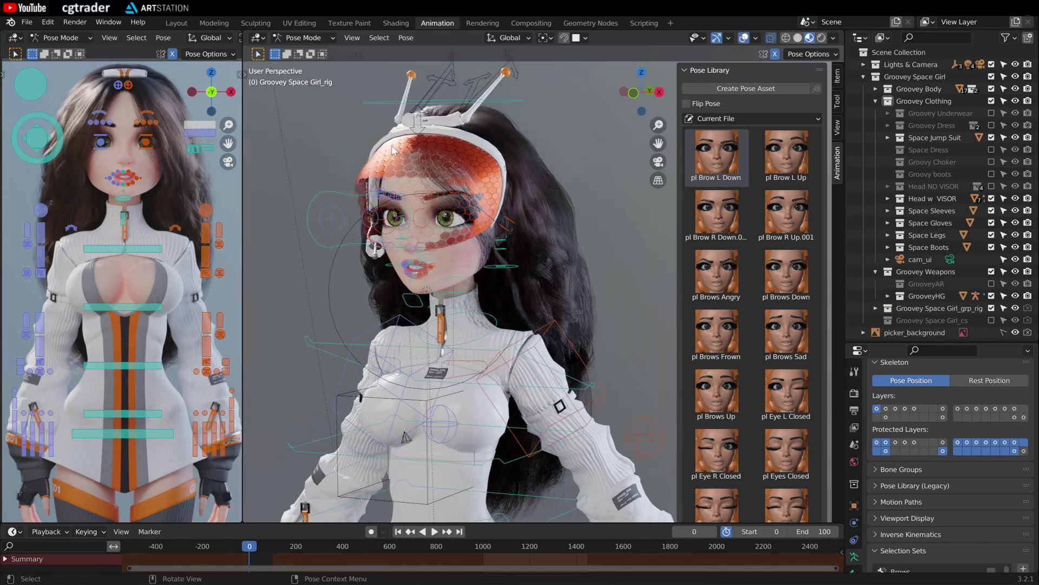
pyautogui.moveTo(391, 144)
pyautogui.mouseDown(button='middle')
pyautogui.moveTo(391, 171)
pyautogui.moveTo(408, 143)
pyautogui.mouseUp(button='middle')
pyautogui.scroll(-1, 409, 143)
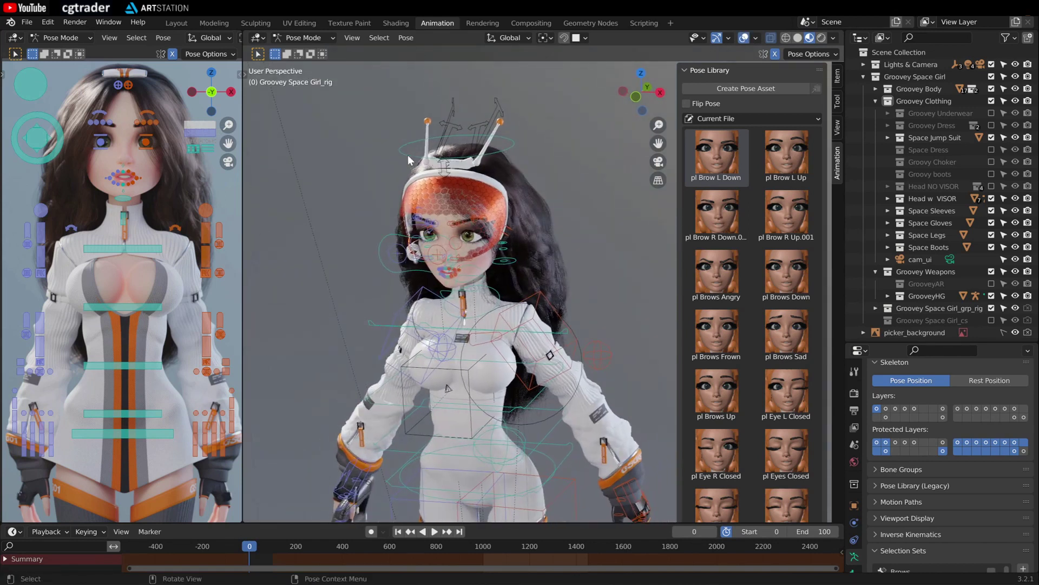
pyautogui.click(408, 155)
pyautogui.press('r')
pyautogui.press('r')
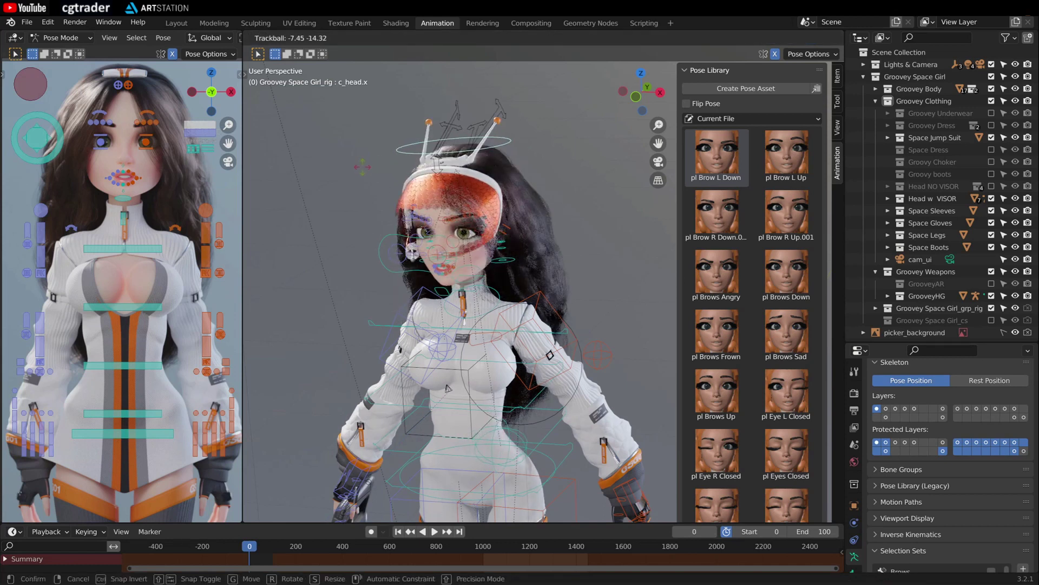
pyautogui.click(362, 168)
pyautogui.click(359, 161)
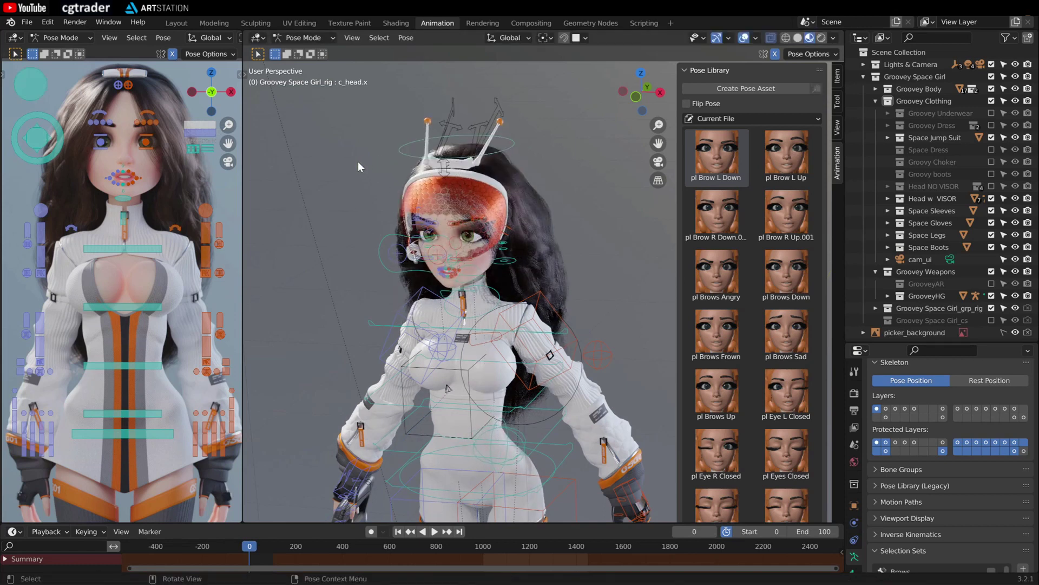
pyautogui.click(34, 87)
pyautogui.press('r')
pyautogui.press('r')
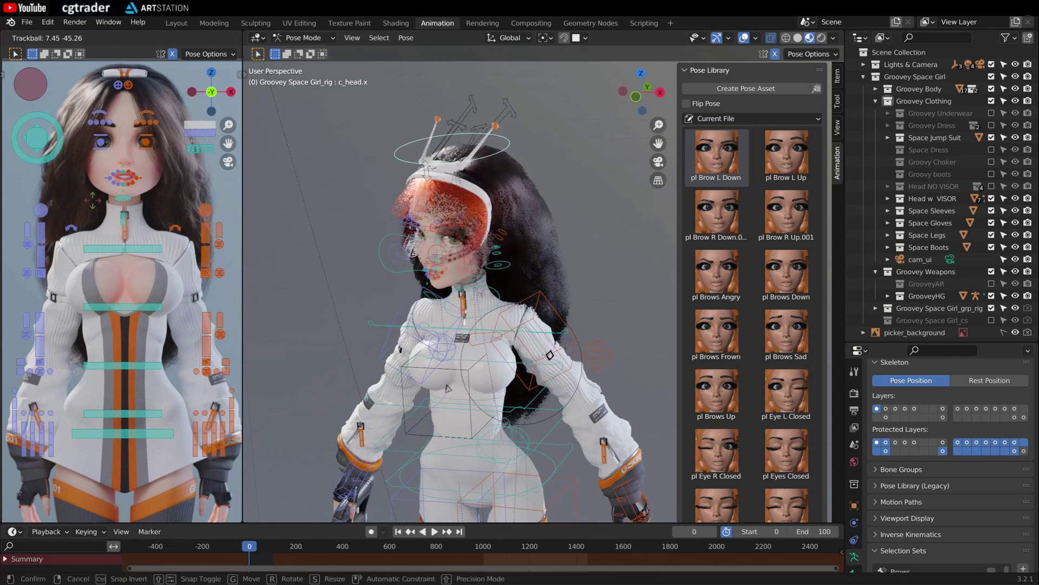
pyautogui.click(111, 199)
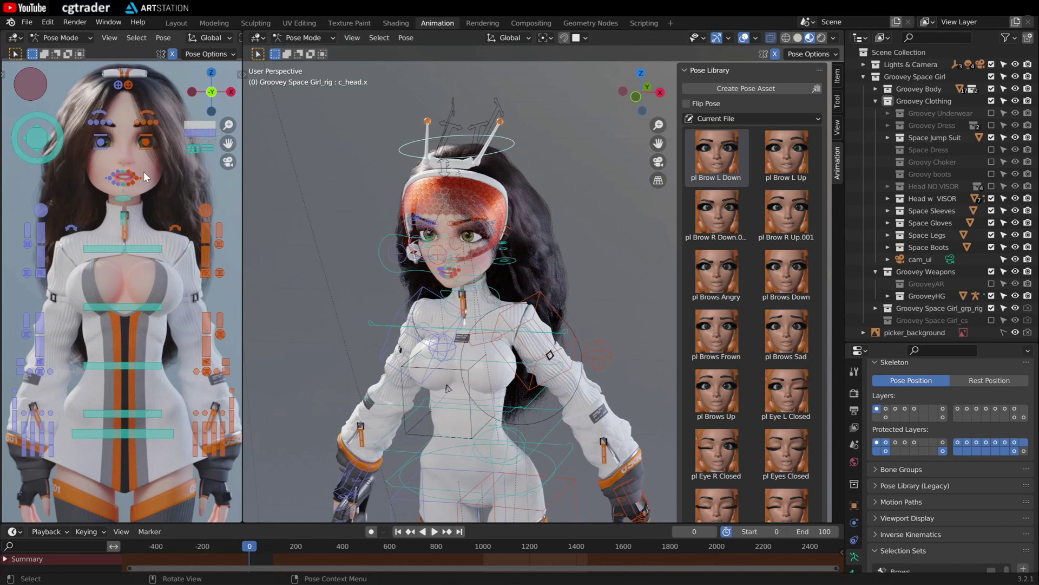
# Move c_jawbone.x along Z to open the mouth, then cancel to close it.
pyautogui.scroll(2, 124, 184)
pyautogui.click(122, 161)
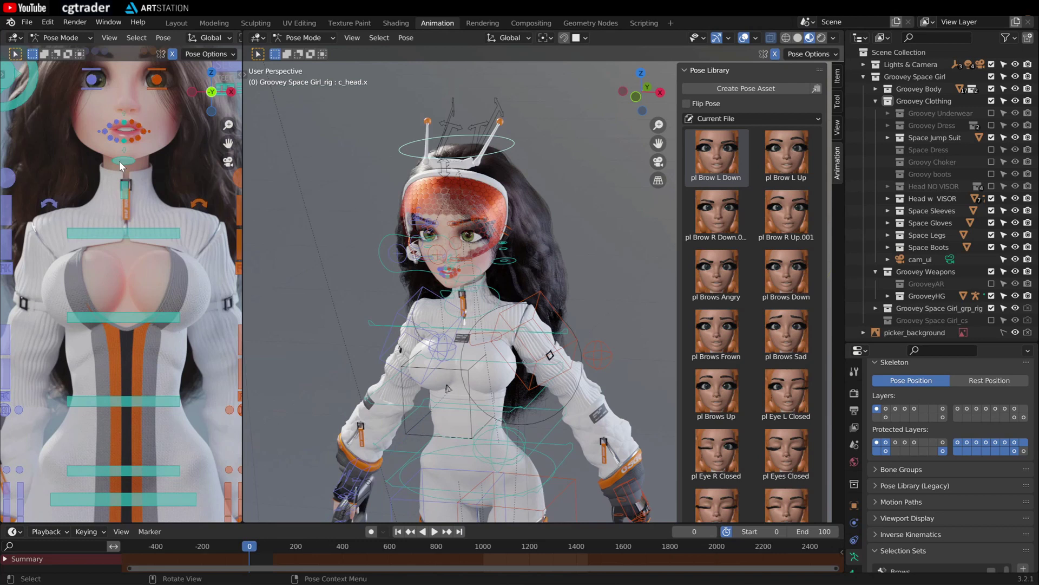
pyautogui.moveTo(389, 157); pyautogui.dragTo(438, 187, button='middle')
pyautogui.scroll(4, 407, 178)
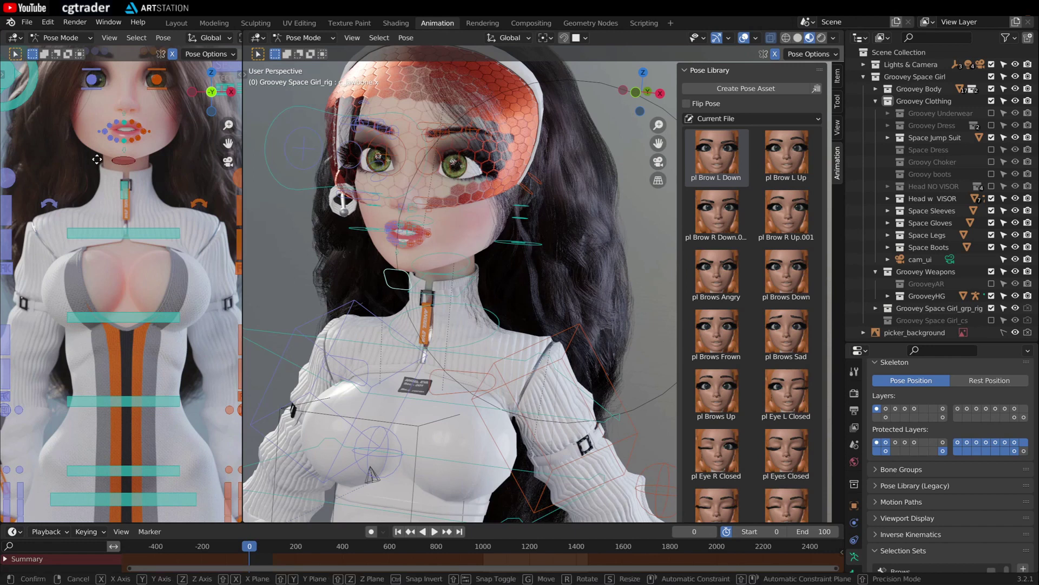
pyautogui.press('g')
pyautogui.press('z')
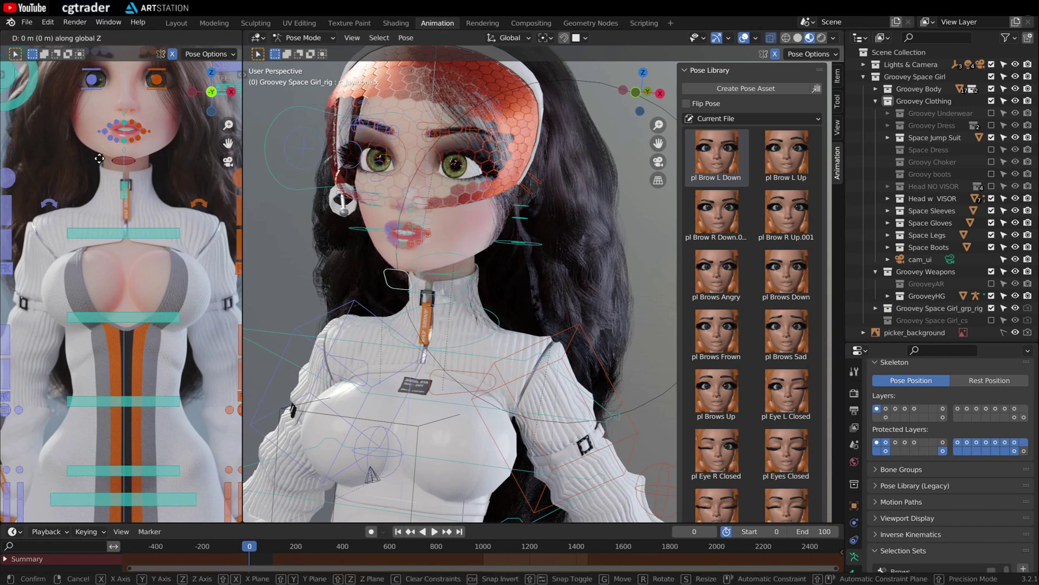
pyautogui.rightClick(99, 162)
pyautogui.scroll(-2, 103, 174)
pyautogui.scroll(-2, 83, 148)
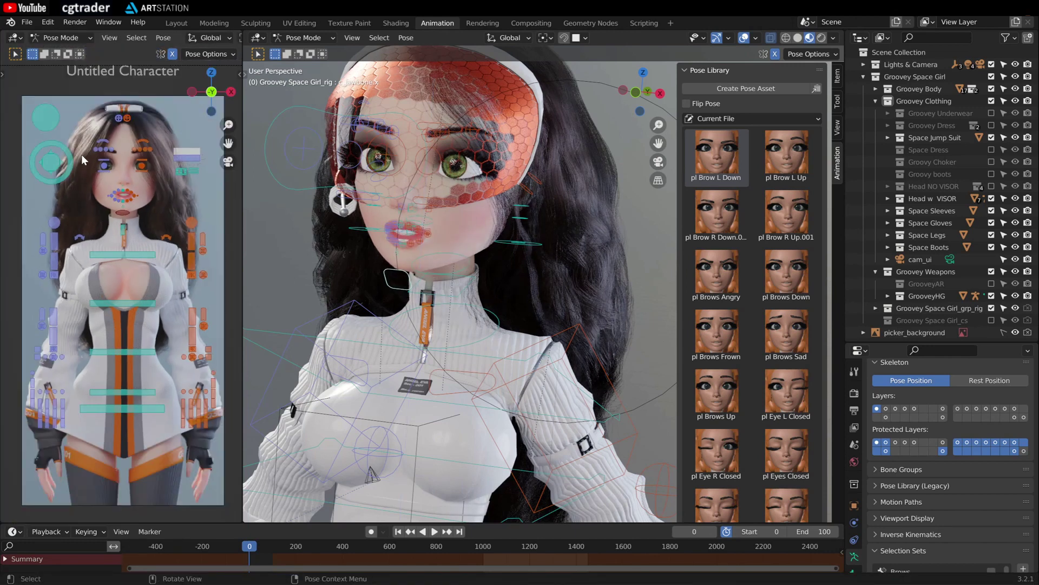
# Lower the left arm by moving its IK hand control c_hand_ik.l.
pyautogui.scroll(3, 111, 262)
pyautogui.moveTo(292, 284); pyautogui.dragTo(363, 249, button='middle')
pyautogui.scroll(2, 167, 219)
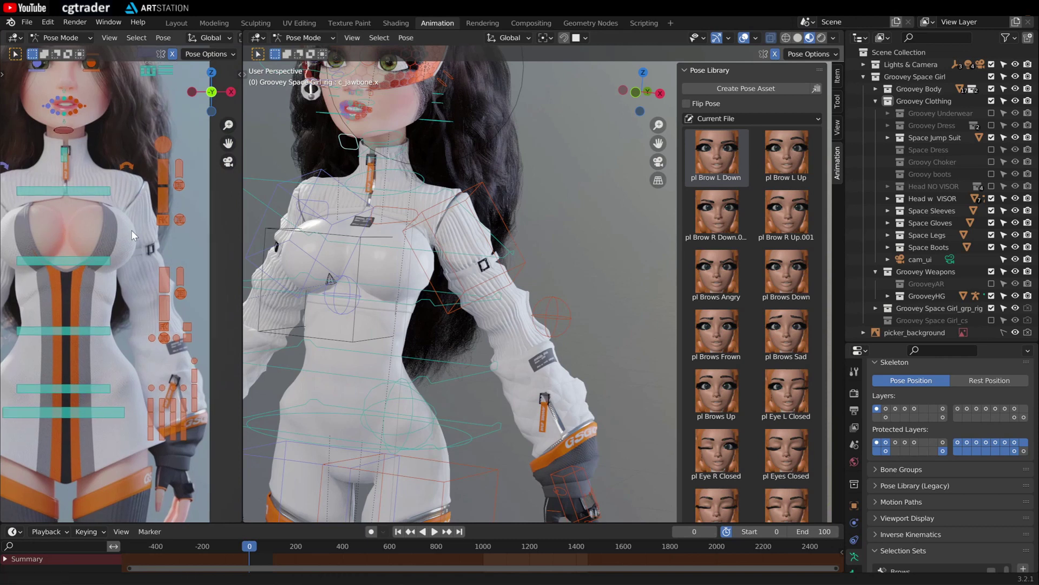
pyautogui.keyDown('shift'); pyautogui.moveTo(132, 229); pyautogui.dragTo(106, 194, button='middle'); pyautogui.keyUp('shift')
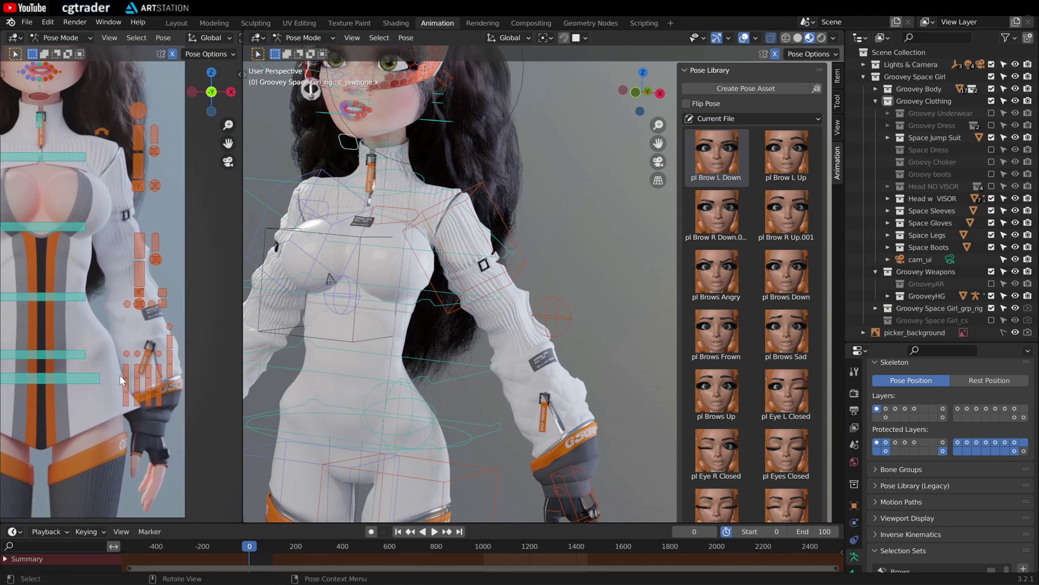
pyautogui.scroll(2, 110, 279)
pyautogui.keyDown('shift'); pyautogui.moveTo(123, 190); pyautogui.dragTo(127, 275, button='middle'); pyautogui.keyUp('shift')
pyautogui.scroll(1, 129, 275)
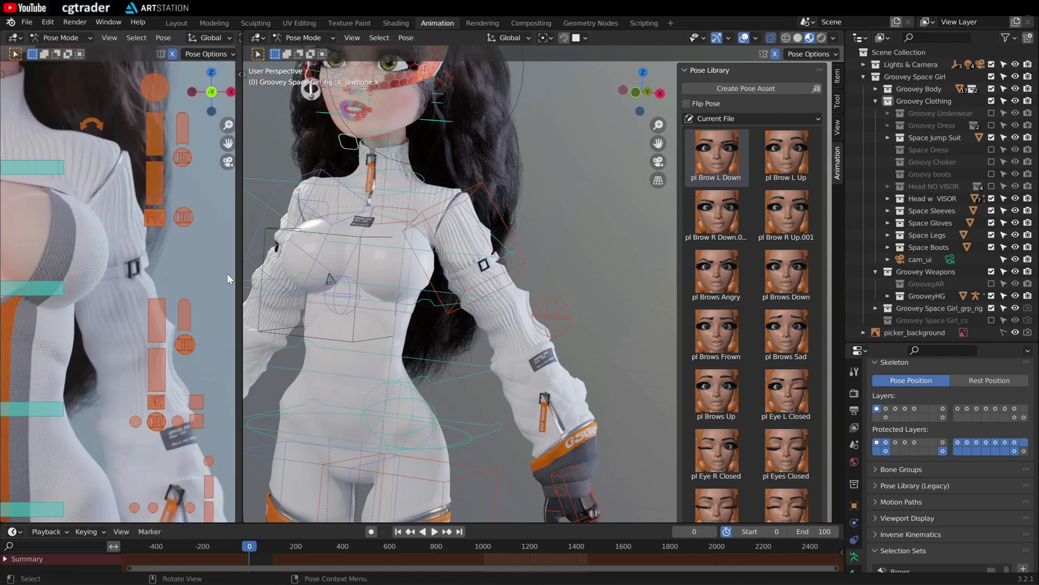
pyautogui.scroll(-1, 398, 285)
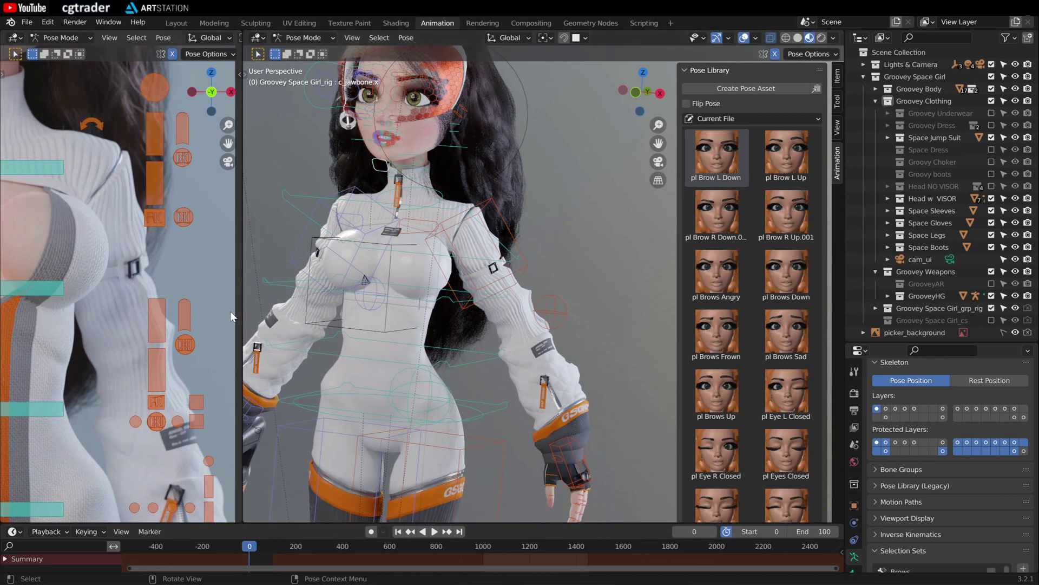
pyautogui.click(182, 217)
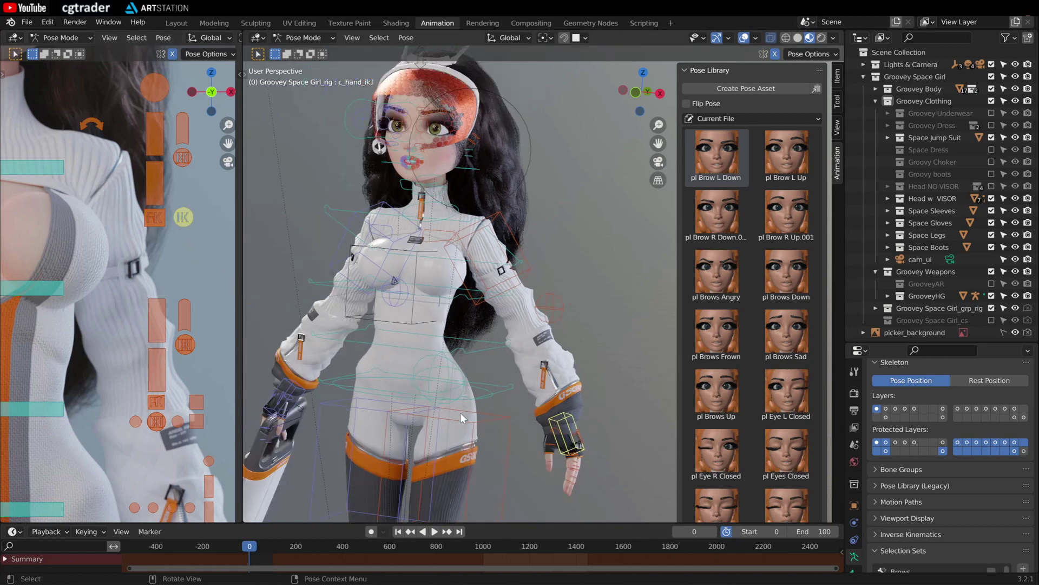
pyautogui.press('g')
pyautogui.click(489, 339)
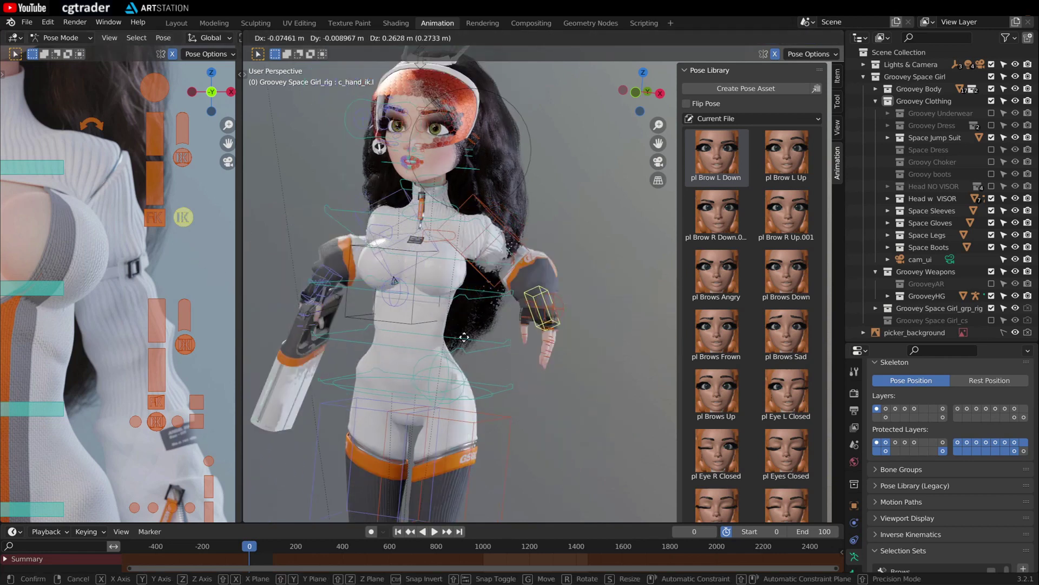
# Turn off X-mirror and move the left IK hand to the right.
pyautogui.click(775, 53)
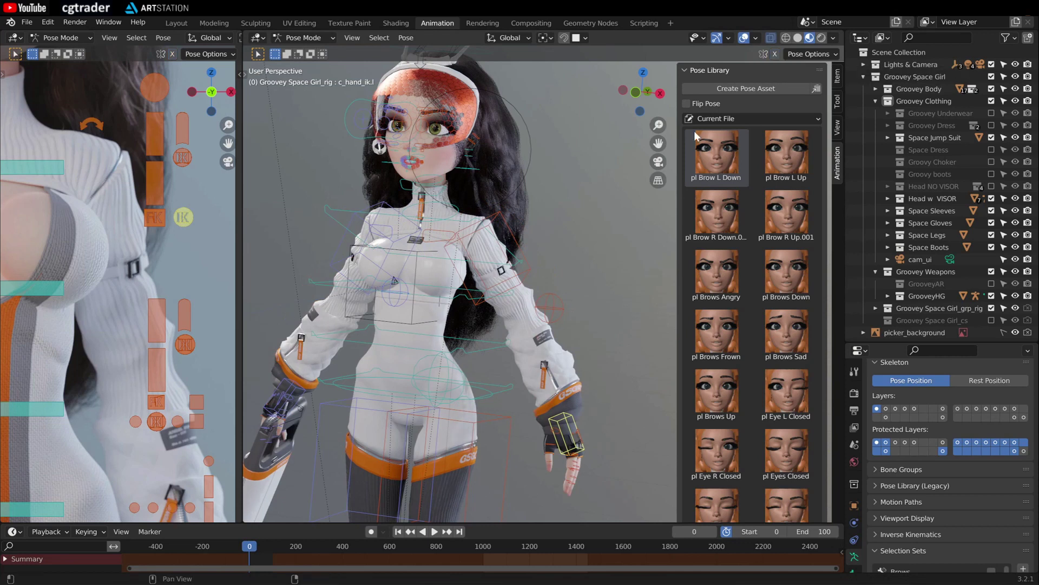
pyautogui.press('g')
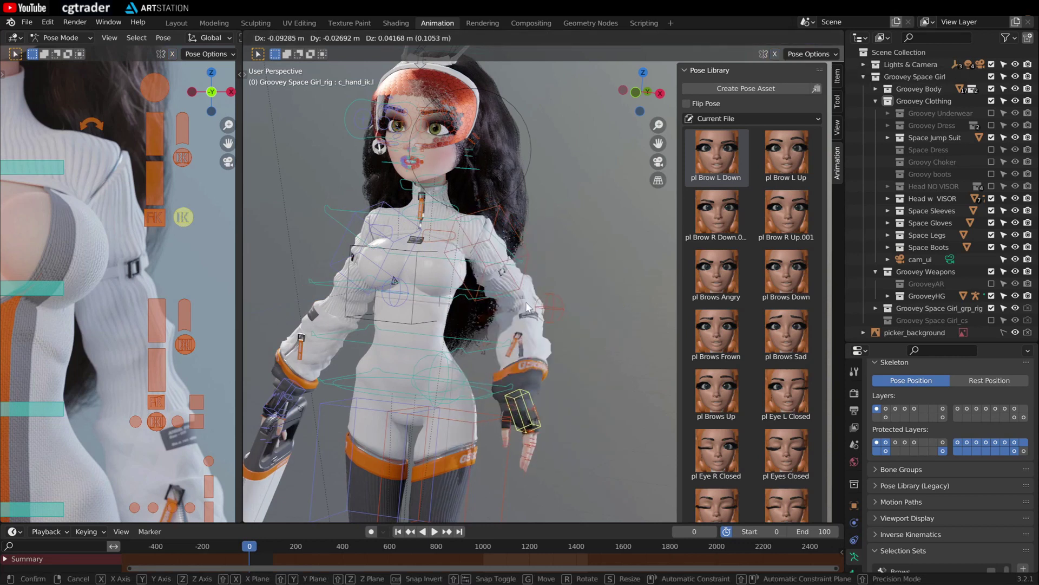
pyautogui.click(526, 302)
# Try rotating the spine control c_spine_01.x, then cancel to restore the pose.
pyautogui.scroll(-3, 164, 291)
pyautogui.keyDown('shift'); pyautogui.moveTo(100, 316); pyautogui.dragTo(117, 318, button='middle'); pyautogui.keyUp('shift')
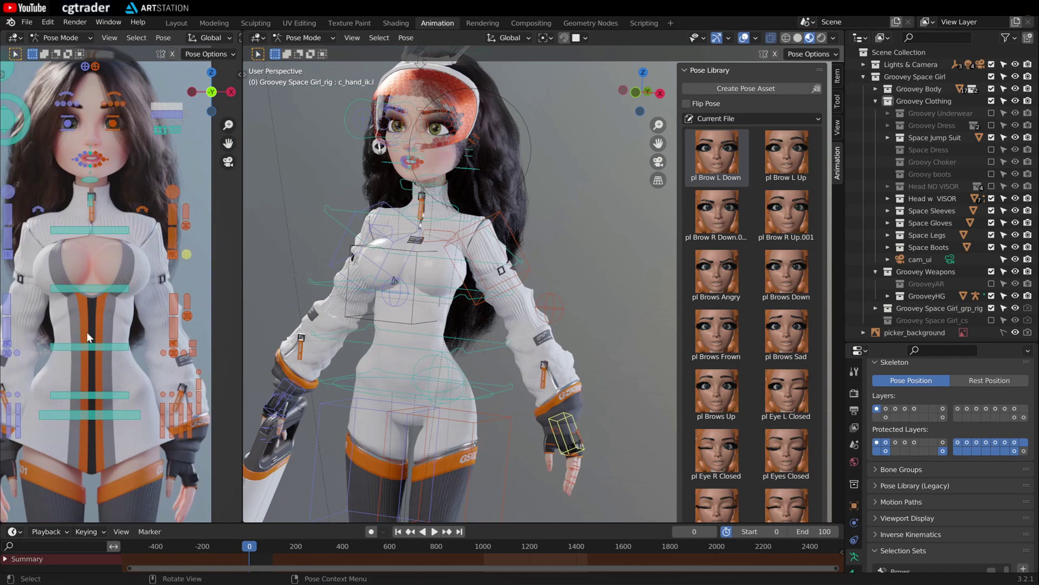
pyautogui.click(86, 346)
pyautogui.press('r')
pyautogui.press('r')
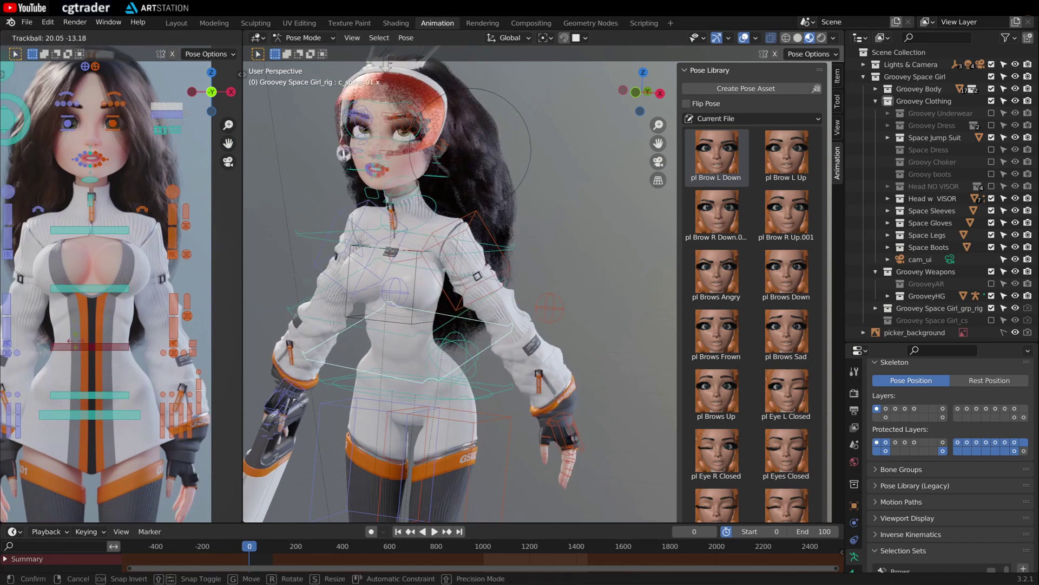
pyautogui.rightClick(449, 155)
pyautogui.moveTo(377, 236); pyautogui.dragTo(399, 200, button='middle')
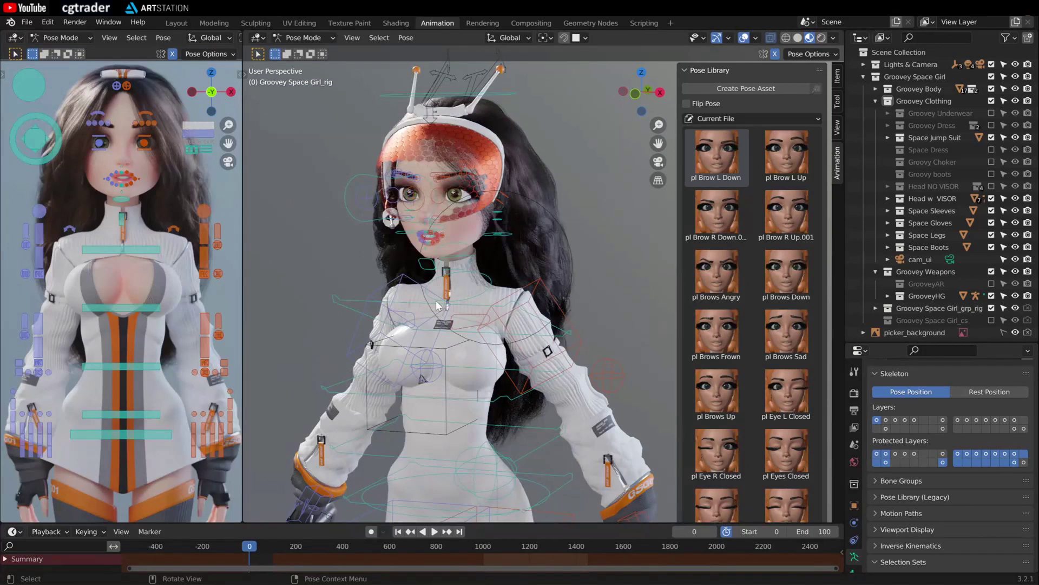
pyautogui.moveTo(440, 266); pyautogui.dragTo(445, 263, button='middle')
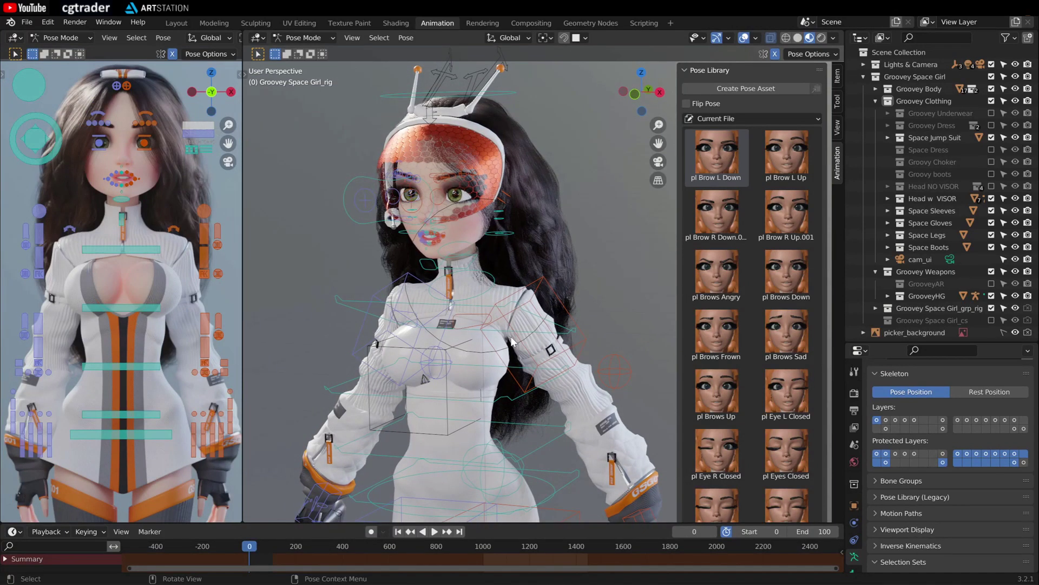
# Show bone layer 2 and test moving c_arm_bend.l, then cancel.
pyautogui.click(886, 420)
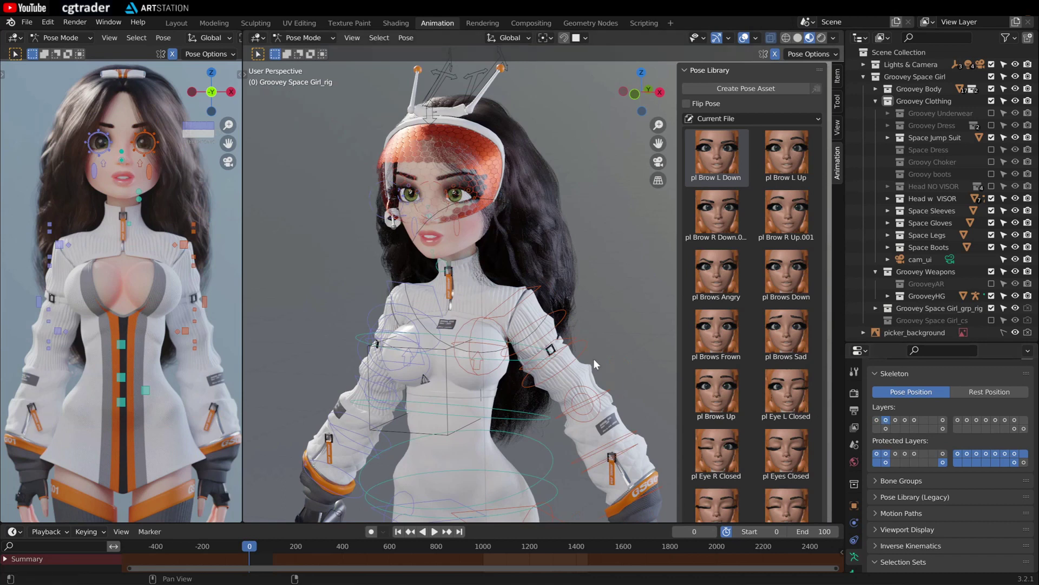
pyautogui.moveTo(513, 341); pyautogui.dragTo(566, 339, button='middle')
pyautogui.click(565, 313)
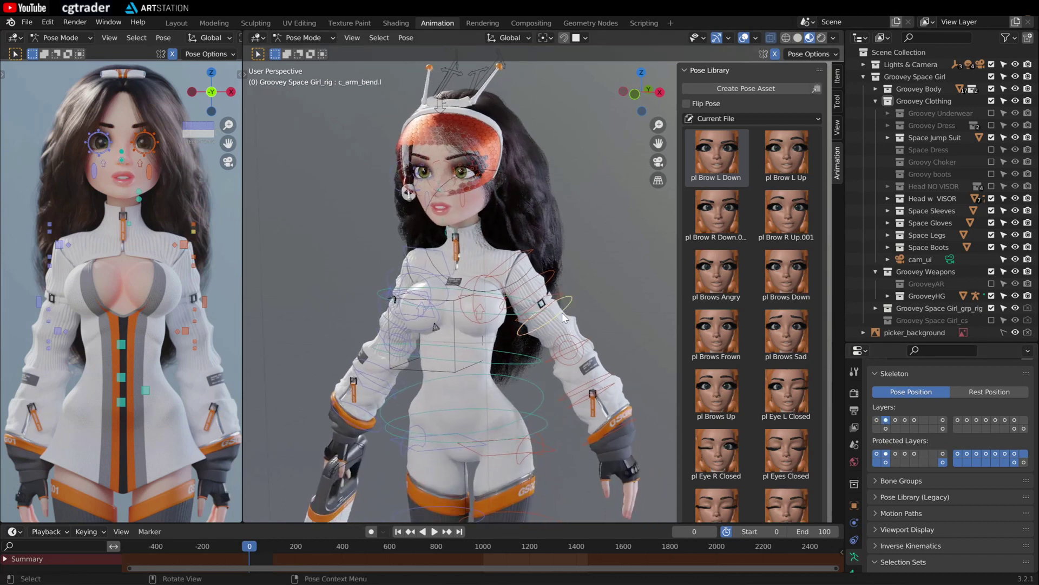
pyautogui.press('g')
pyautogui.rightClick(535, 300)
# Scale c_cheek_inflate.l up by about 1.38 to puff out the left cheek.
pyautogui.scroll(2, 536, 302)
pyautogui.click(439, 168)
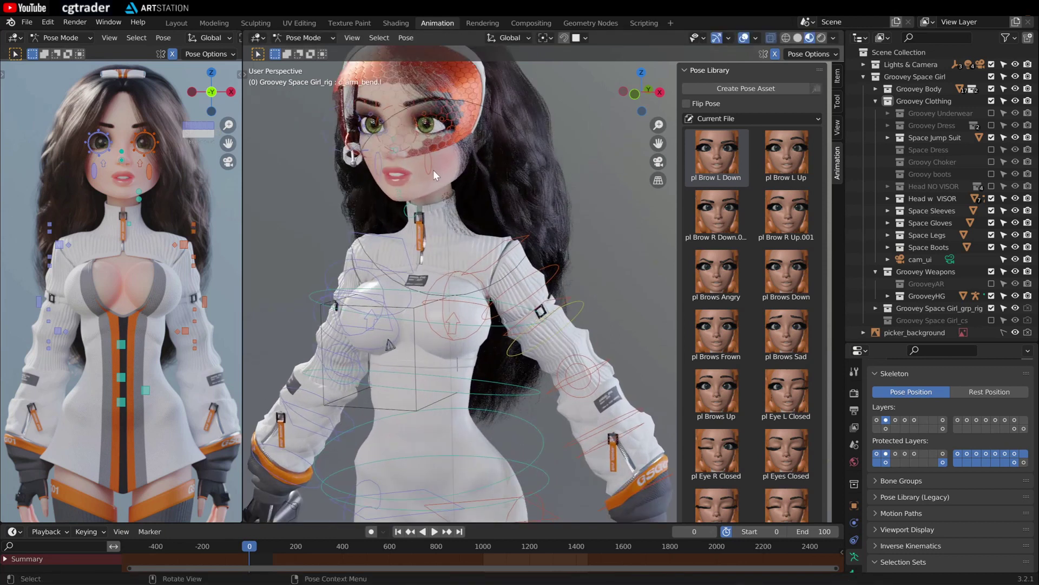
pyautogui.press('s')
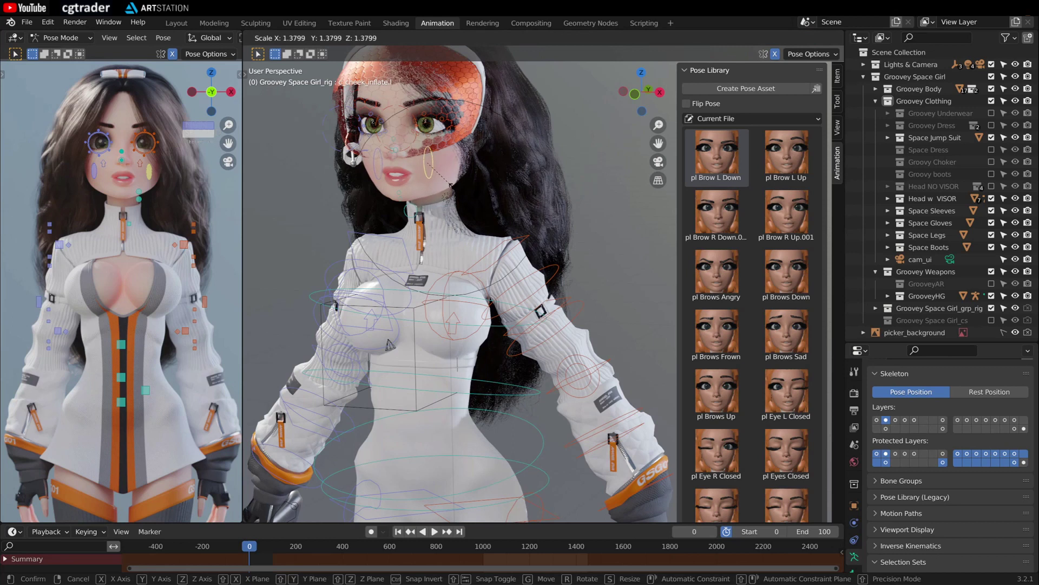
pyautogui.click(456, 194)
pyautogui.scroll(-2, 458, 214)
pyautogui.scroll(-2, 465, 282)
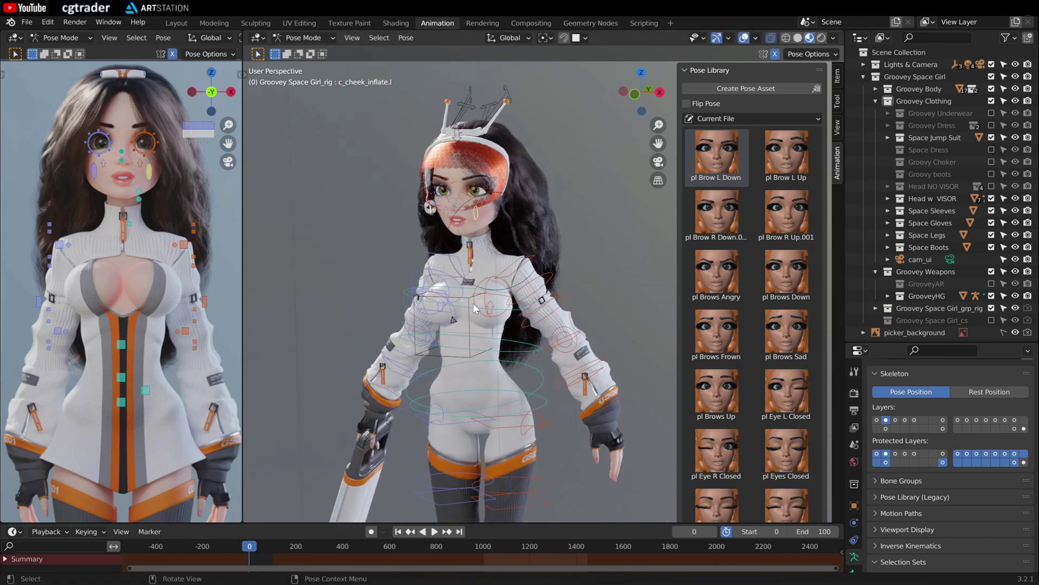
# Cycle the skeleton display through control layers 3, 4 and 5, then return to layer 1.
pyautogui.click(896, 420)
pyautogui.moveTo(596, 395); pyautogui.dragTo(424, 368, button='middle')
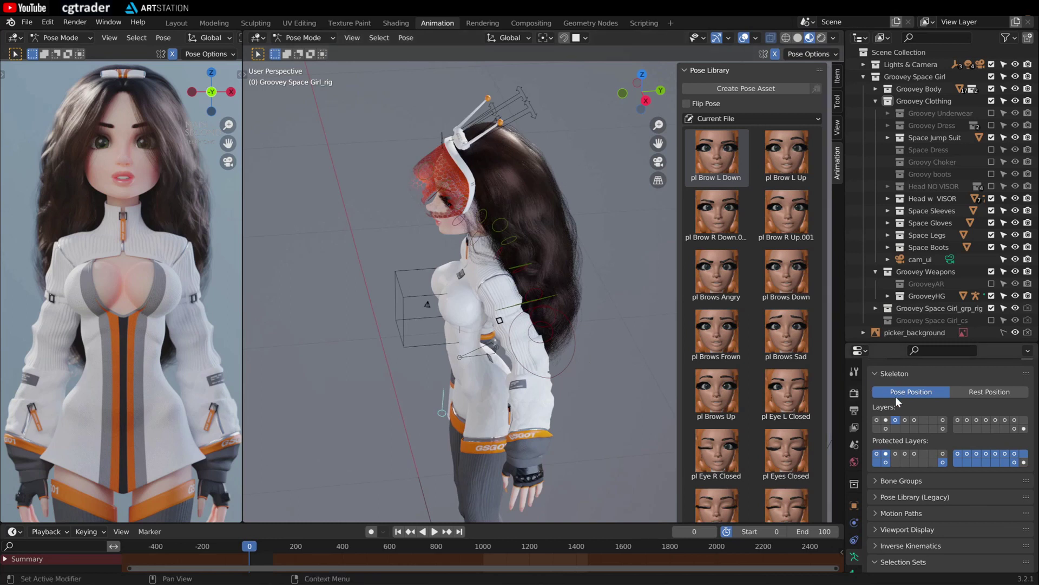
pyautogui.click(905, 420)
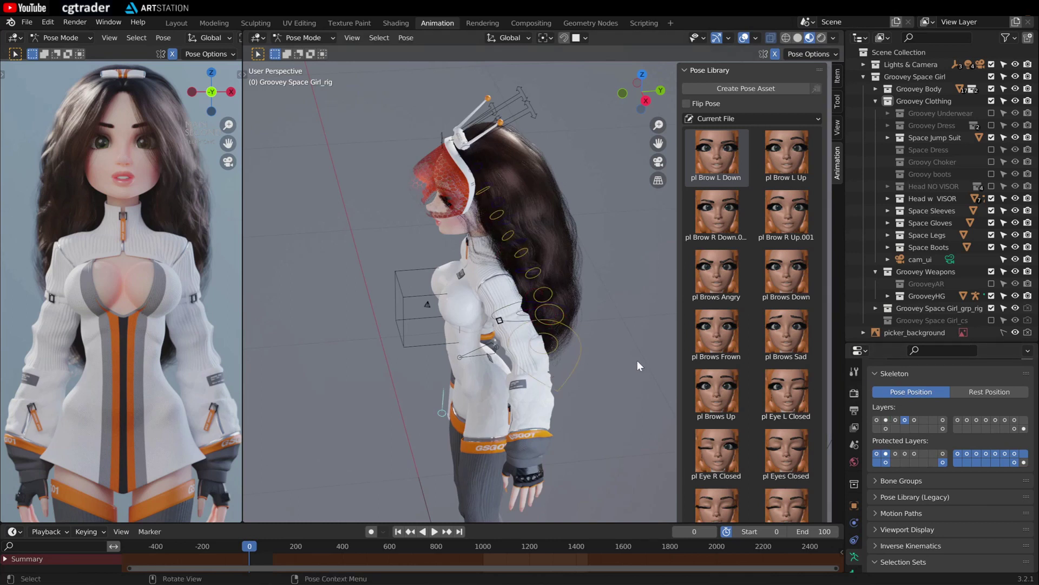
pyautogui.click(915, 420)
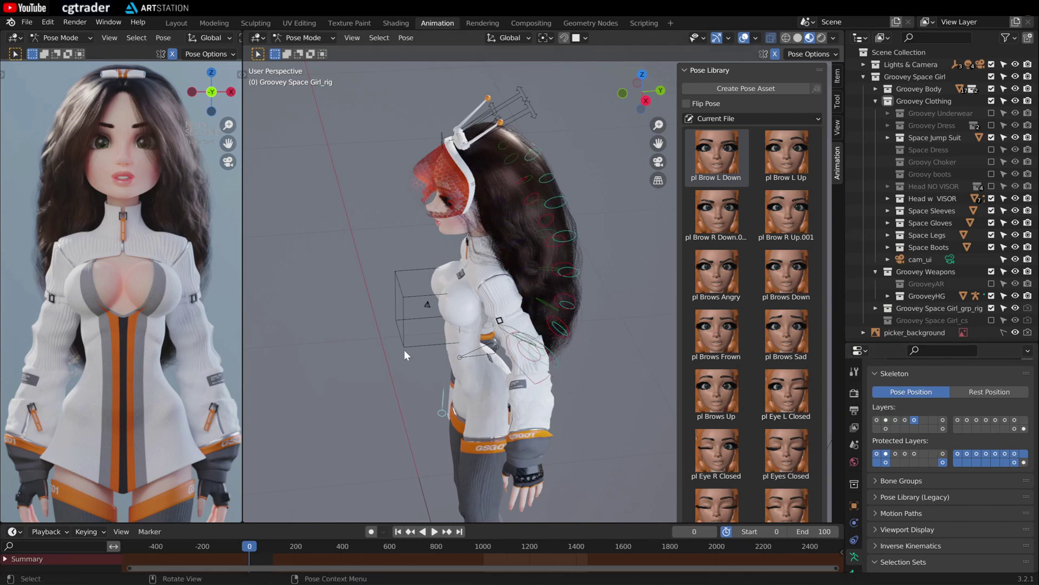
pyautogui.moveTo(404, 350); pyautogui.dragTo(615, 373, button='middle')
pyautogui.click(876, 420)
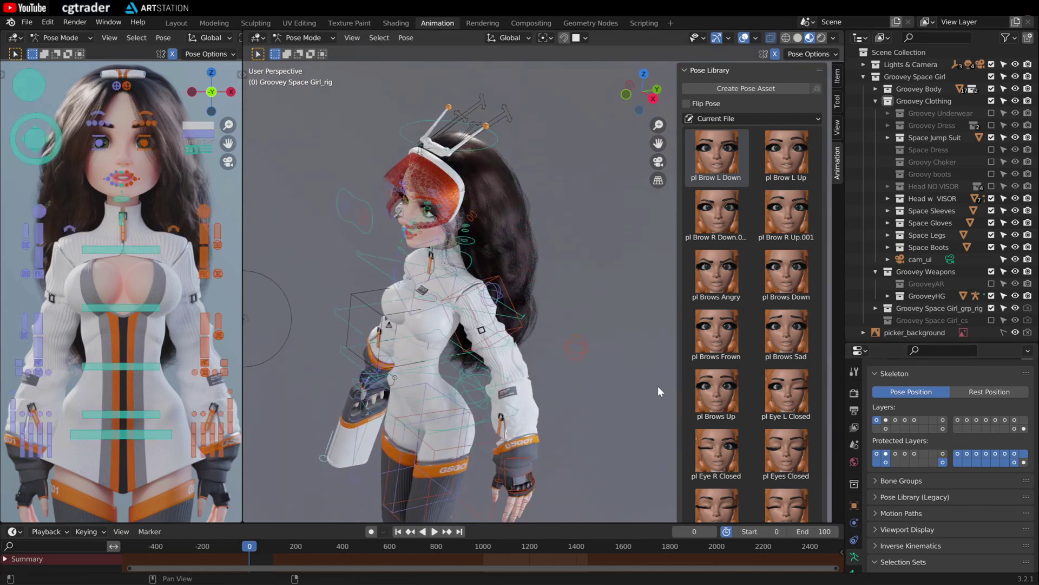
pyautogui.moveTo(580, 325); pyautogui.dragTo(518, 325, button='middle')
# Select c_head.x.001, start a move and cancel it, then view the character from behind.
pyautogui.click(521, 344)
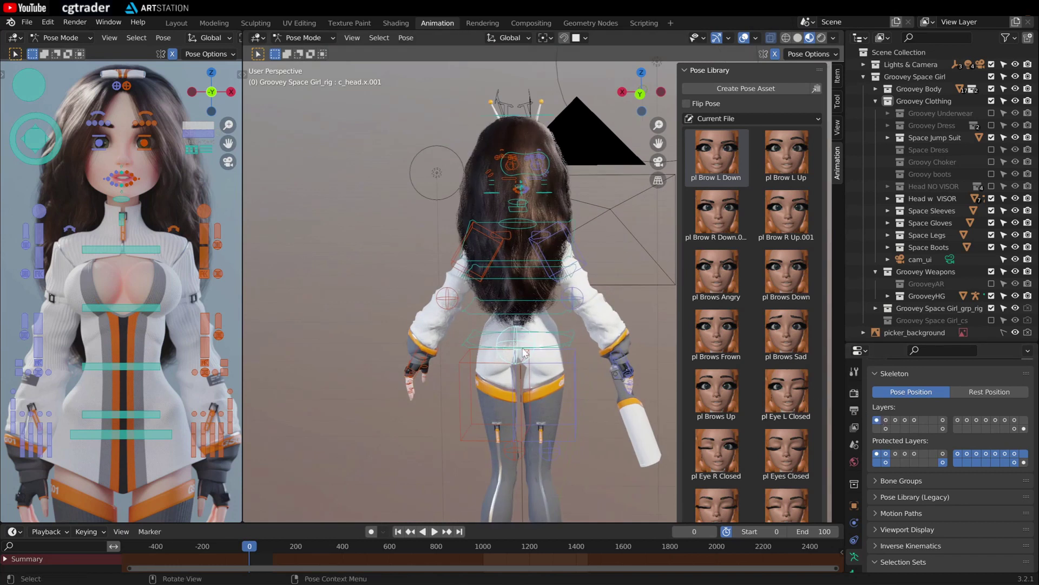
pyautogui.press('g')
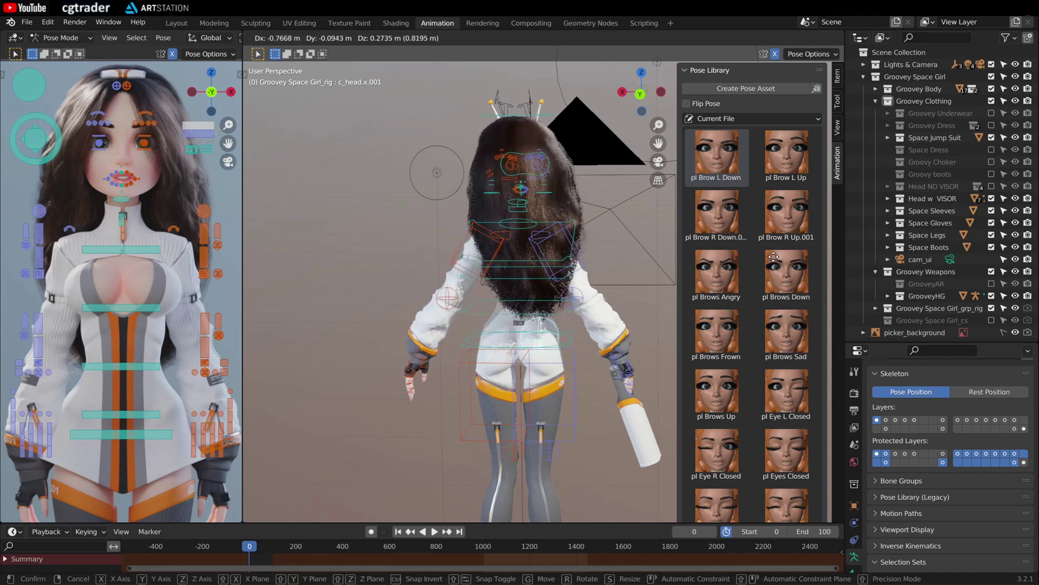
pyautogui.rightClick(682, 280)
pyautogui.moveTo(384, 268); pyautogui.dragTo(400, 295, button='middle')
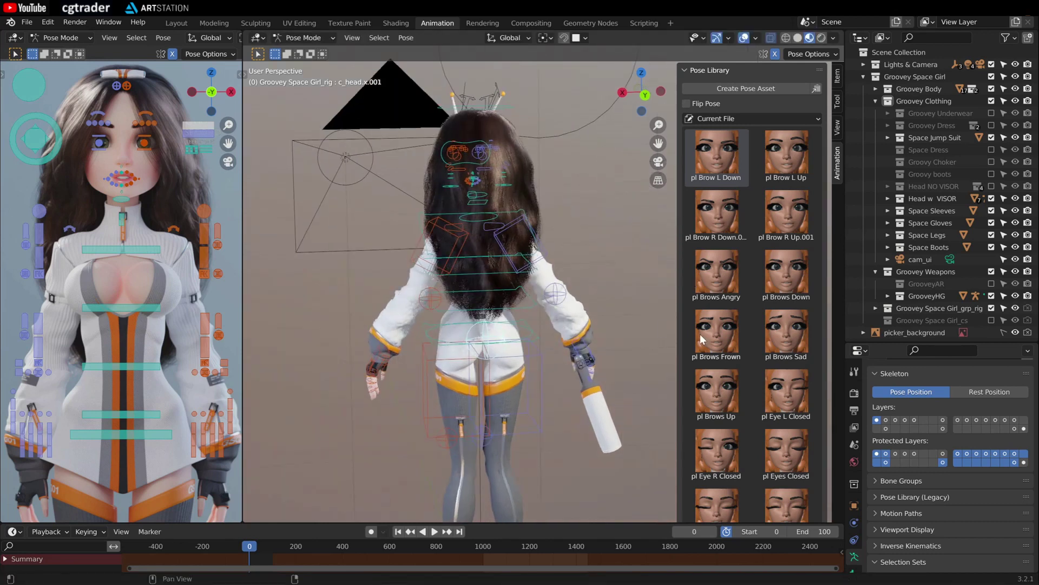
# Show the hair controls on layer 4 and swing the left strand's tip control outward.
pyautogui.click(896, 420)
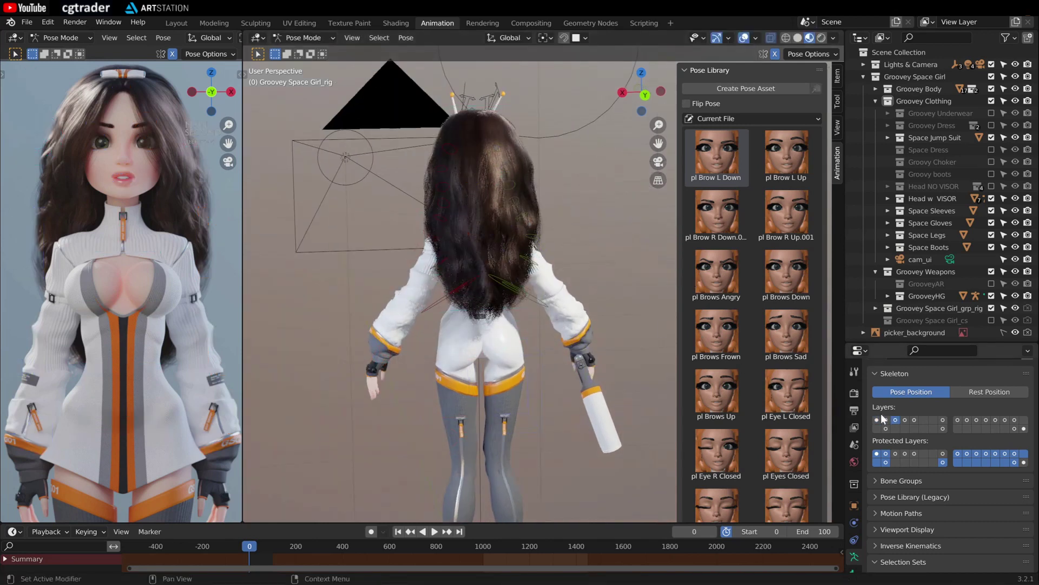
pyautogui.click(905, 420)
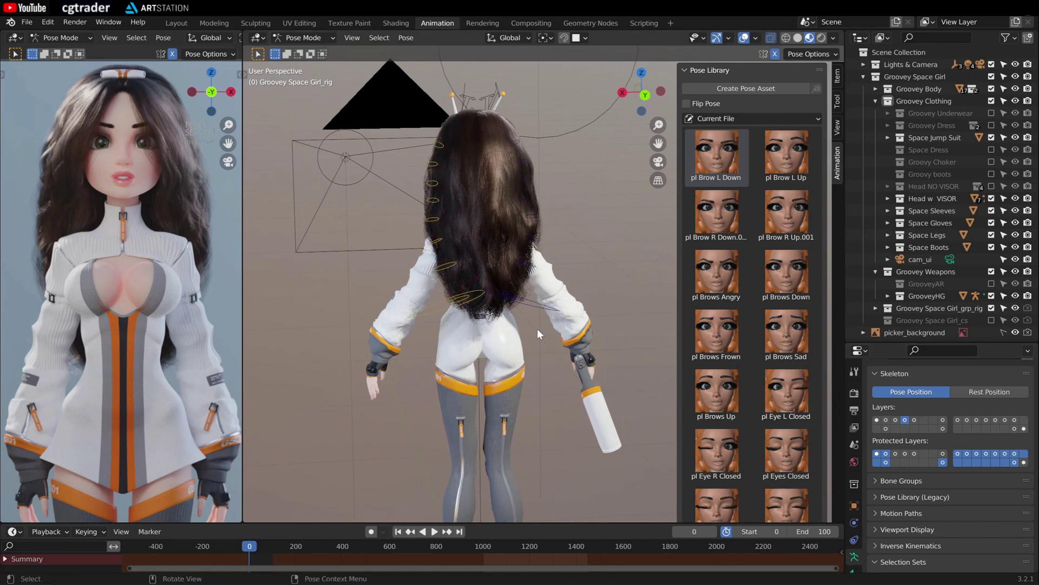
pyautogui.moveTo(456, 304); pyautogui.dragTo(367, 306, button='middle')
pyautogui.click(373, 258)
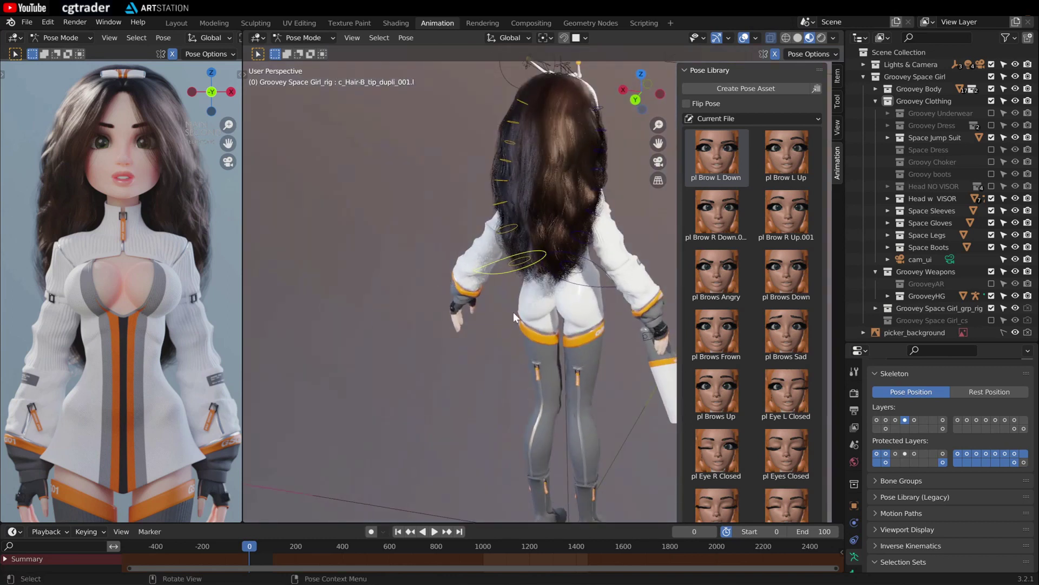
pyautogui.press('g')
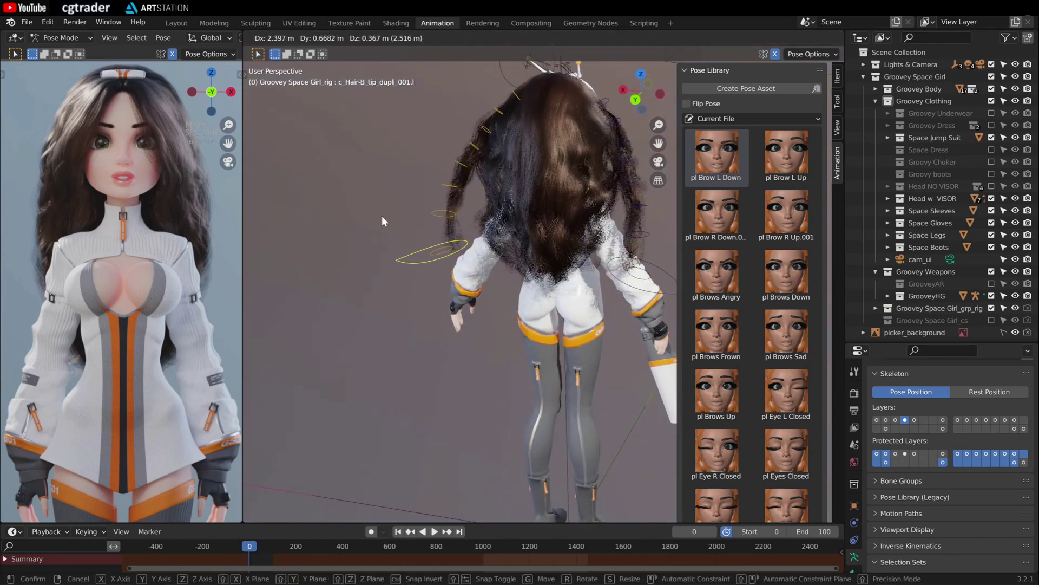
pyautogui.rightClick(383, 219)
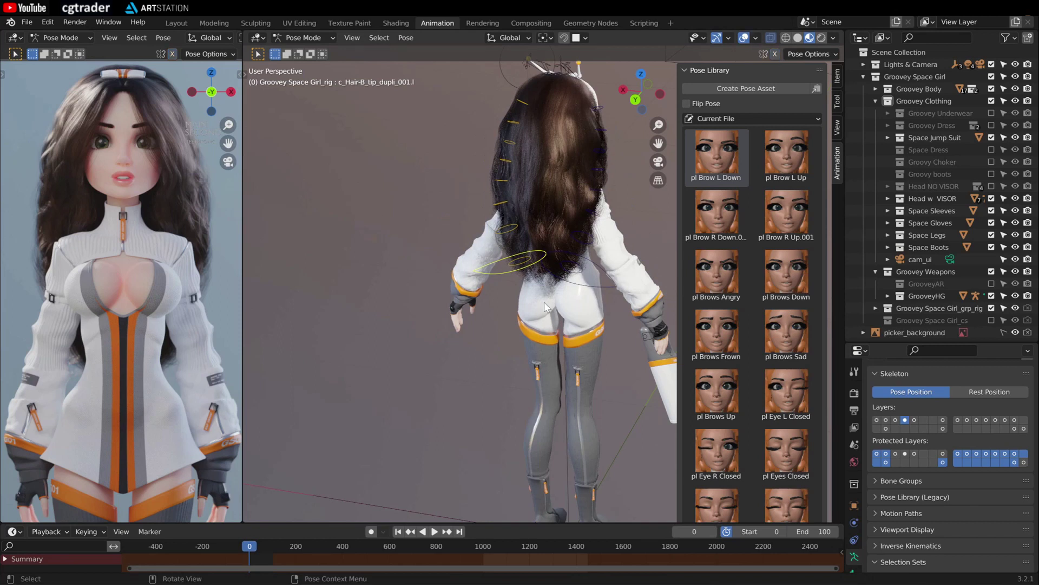
pyautogui.press('g')
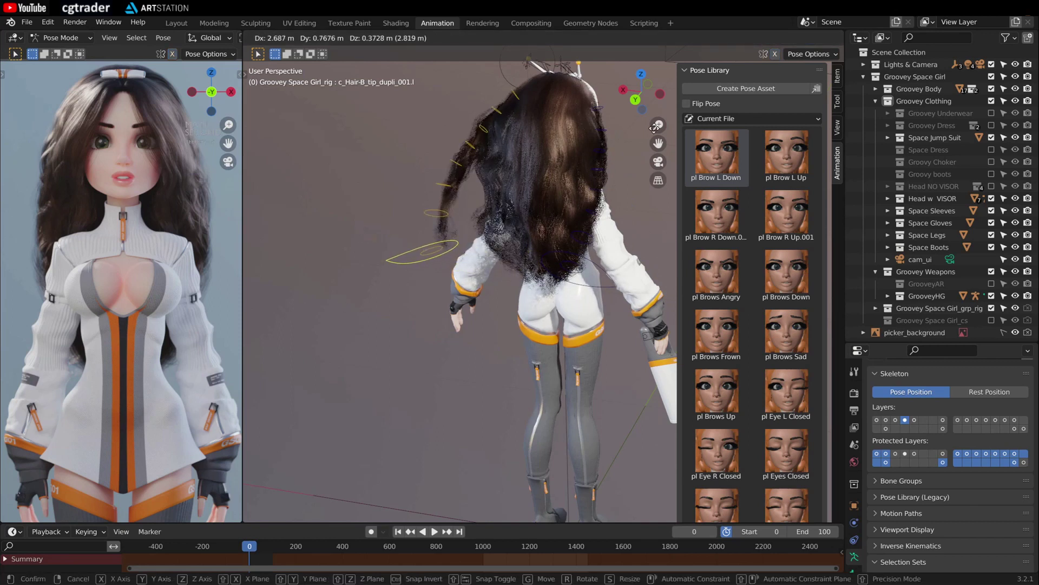
pyautogui.click(463, 134)
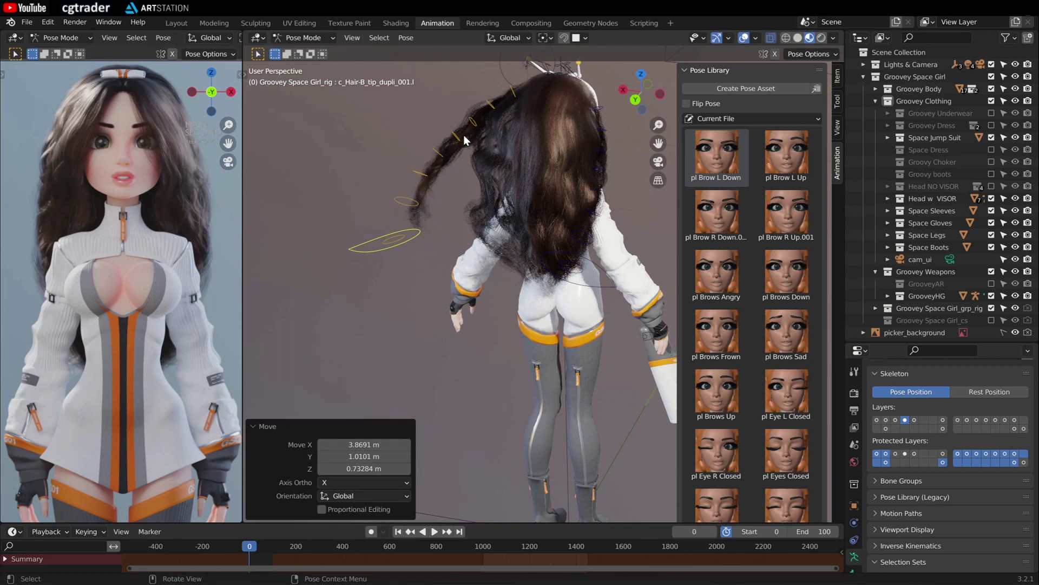
# Box-select the strand's bones, move them up-left, then adjust c_Hair-B_06, 07 and 08.
pyautogui.moveTo(463, 135); pyautogui.dragTo(440, 179, button='middle')
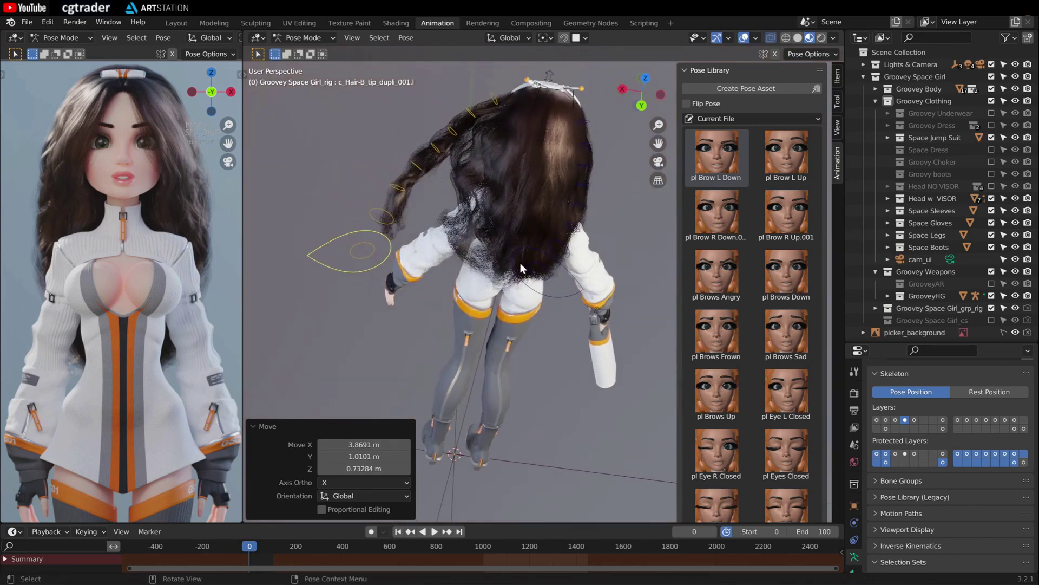
pyautogui.moveTo(514, 287); pyautogui.dragTo(399, 196, button='middle')
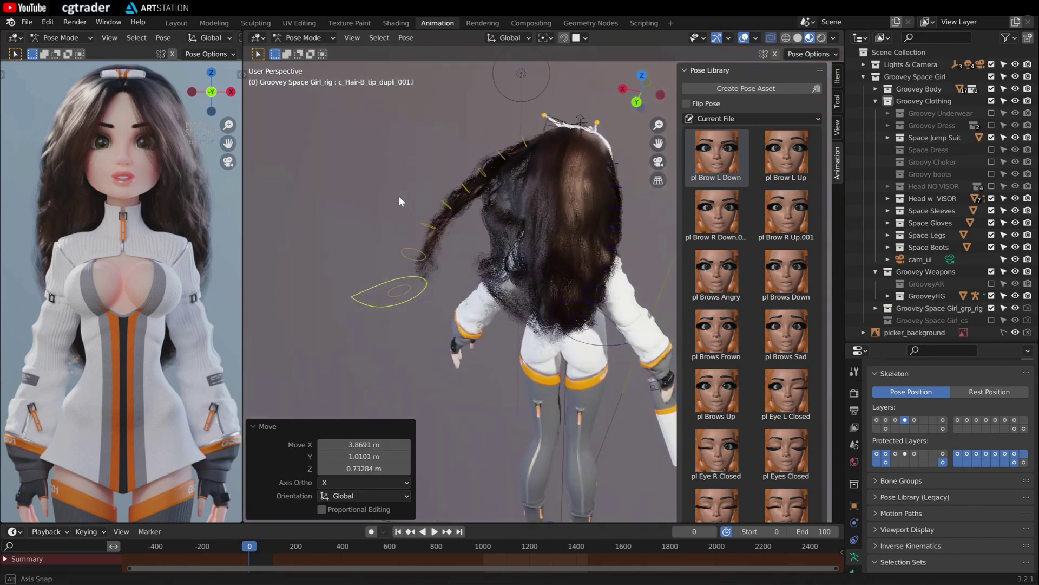
pyautogui.moveTo(402, 281); pyautogui.dragTo(485, 274, button='middle')
pyautogui.scroll(4, 461, 230)
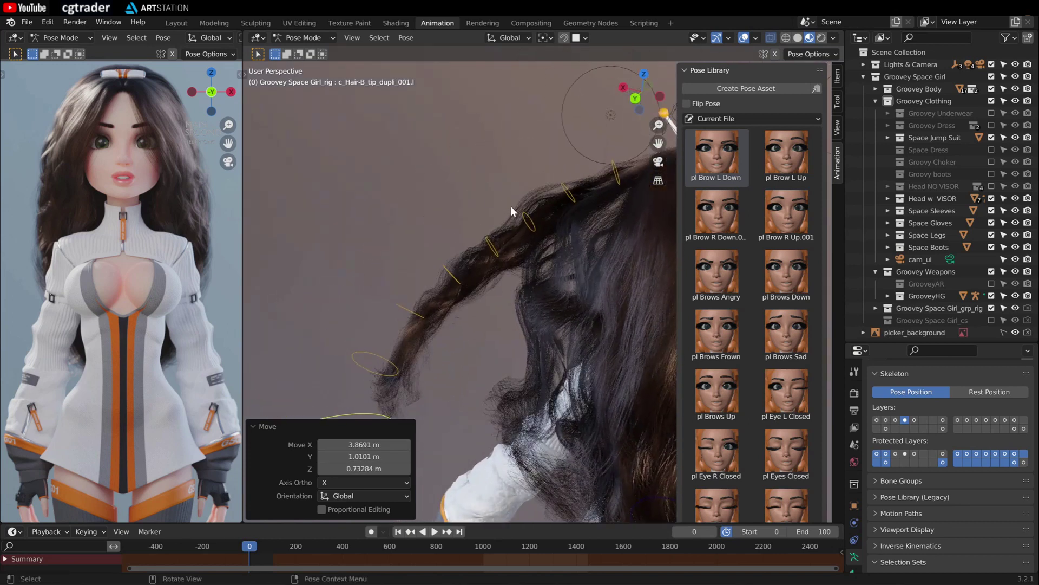
pyautogui.moveTo(474, 191); pyautogui.dragTo(481, 204)
pyautogui.moveTo(539, 244); pyautogui.dragTo(539, 247)
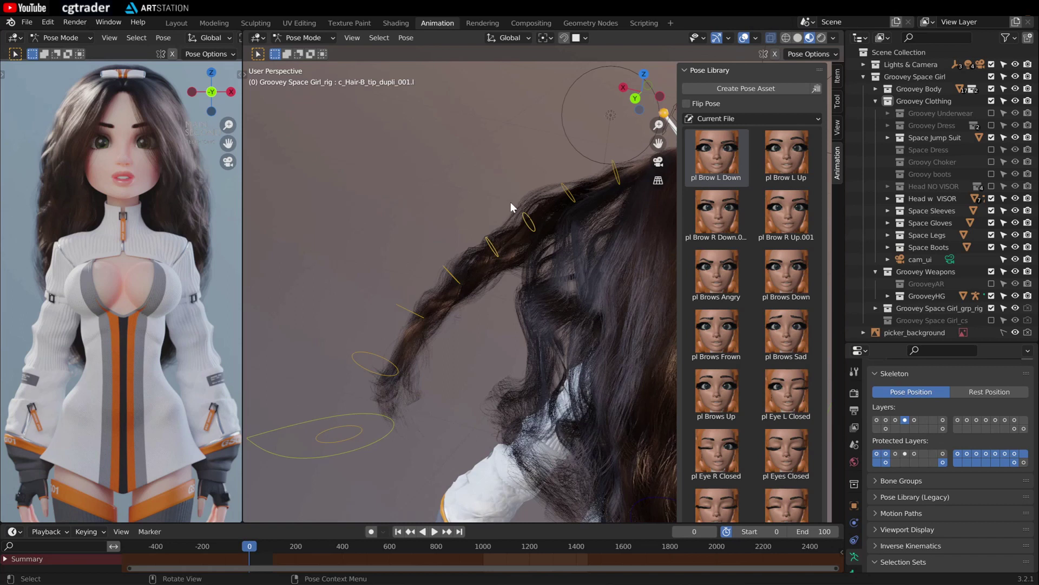
pyautogui.press('g')
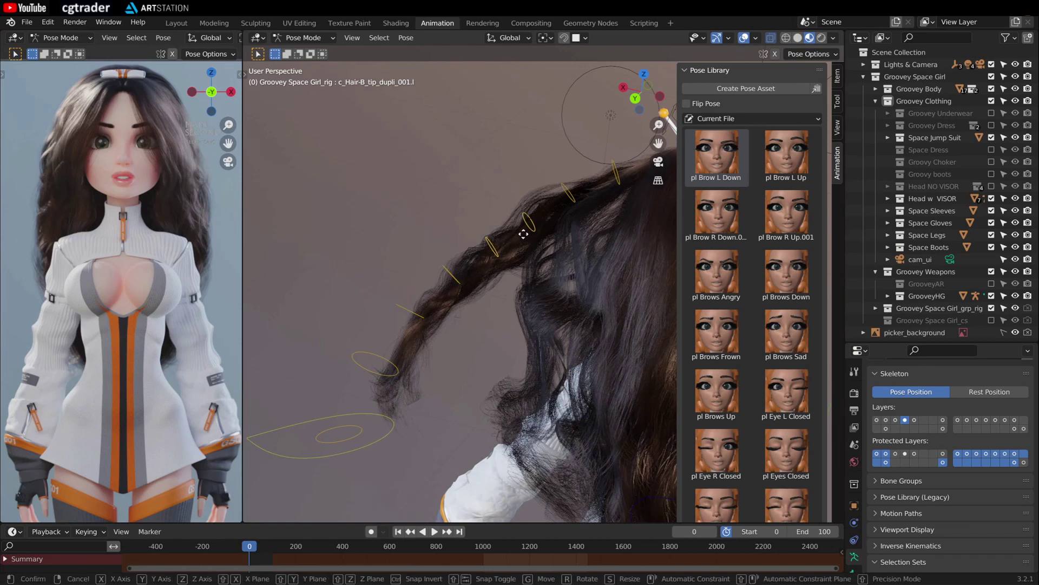
pyautogui.click(499, 181)
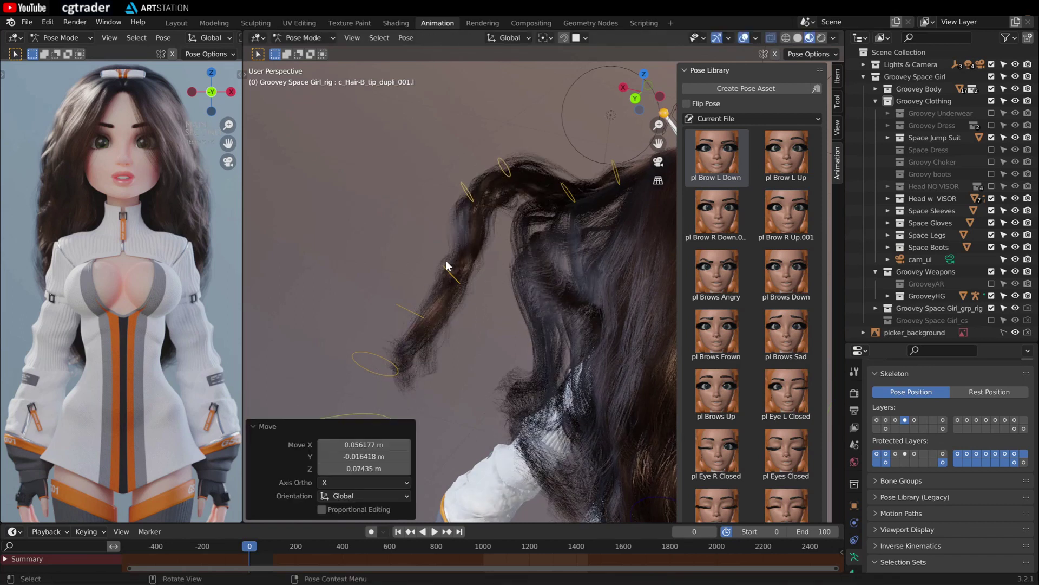
pyautogui.moveTo(450, 268); pyautogui.dragTo(490, 271)
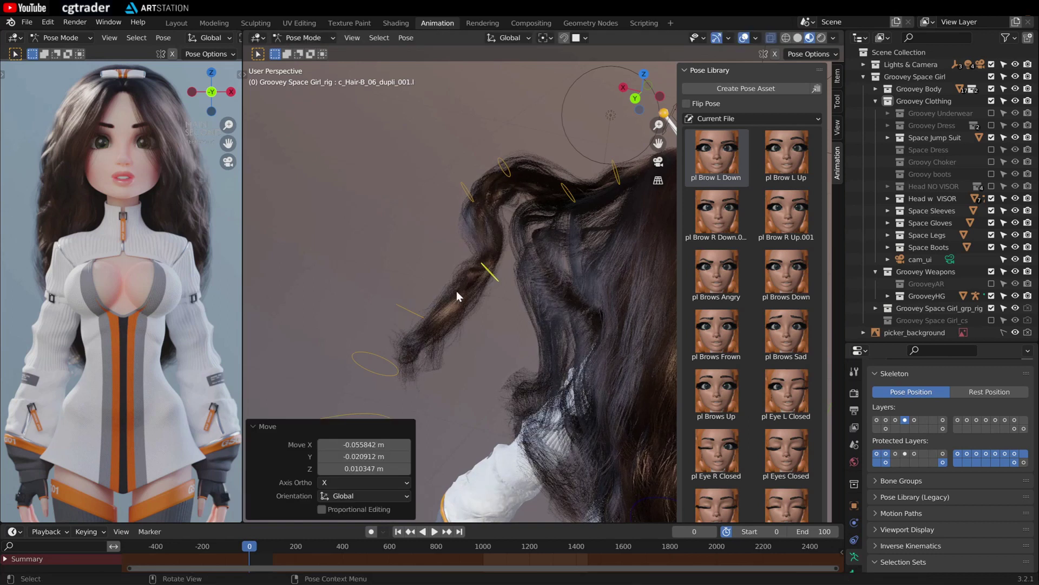
pyautogui.moveTo(427, 317); pyautogui.dragTo(472, 322)
pyautogui.moveTo(388, 368); pyautogui.dragTo(423, 346)
pyautogui.scroll(-2, 424, 344)
pyautogui.moveTo(423, 343); pyautogui.dragTo(671, 412, button='middle')
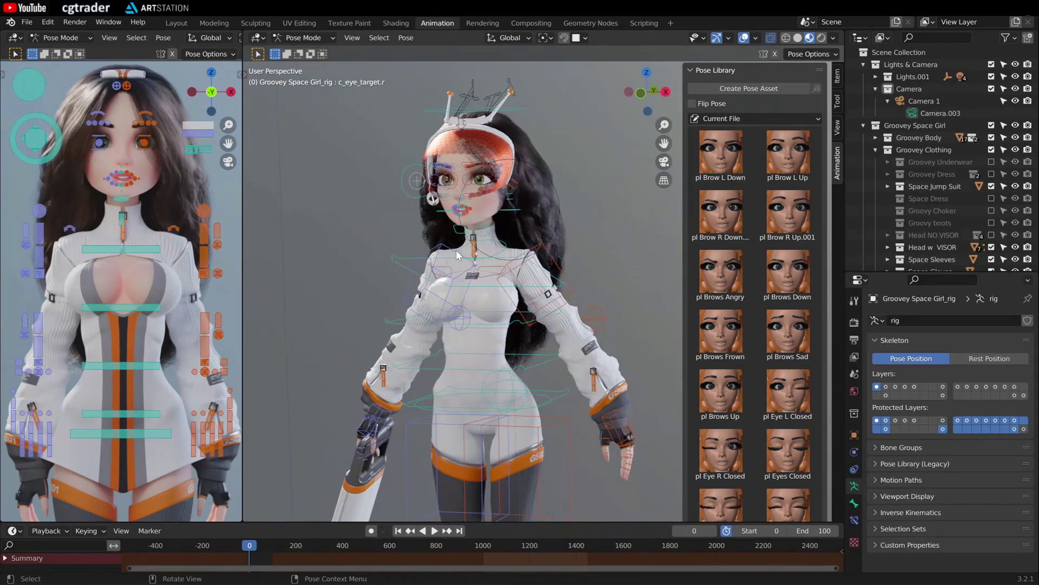
# Display control layer 2 alongside layer 1 and frame the character's face.
pyautogui.moveTo(456, 249); pyautogui.dragTo(489, 259, button='middle')
pyautogui.scroll(-2, 509, 258)
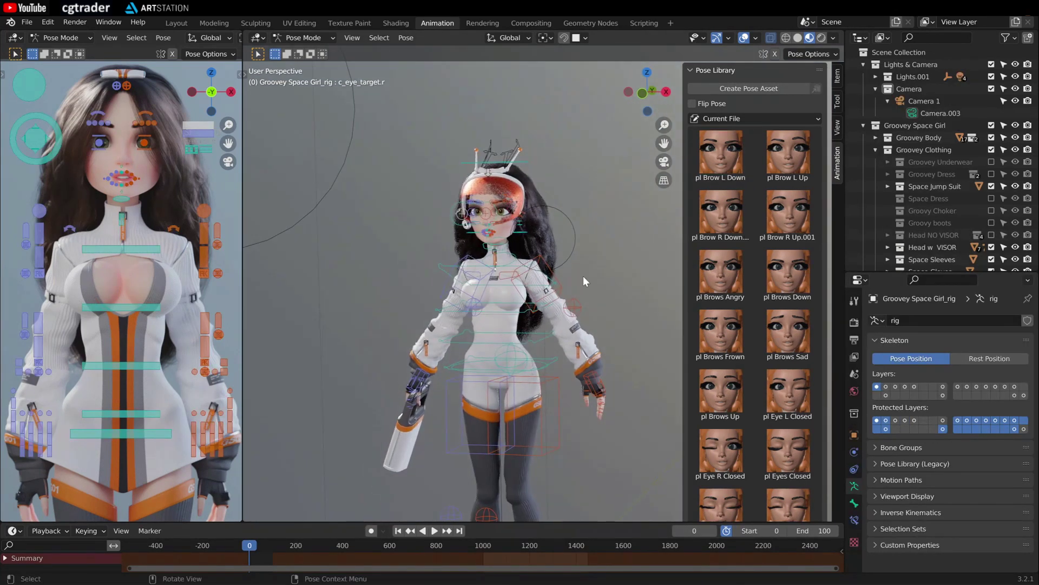
pyautogui.keyDown('shift'); pyautogui.click(886, 386); pyautogui.keyUp('shift')
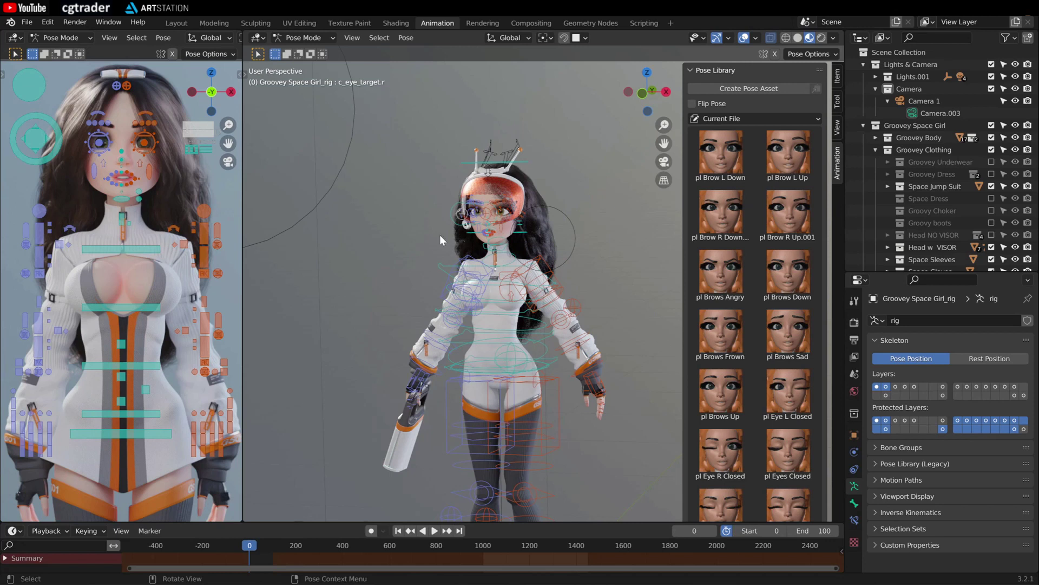
pyautogui.moveTo(395, 214); pyautogui.dragTo(325, 270)
pyautogui.moveTo(364, 213); pyautogui.dragTo(334, 253)
pyautogui.moveTo(350, 234); pyautogui.dragTo(344, 244)
pyautogui.scroll(2, 449, 230)
pyautogui.scroll(3, 447, 229)
pyautogui.keyDown('shift'); pyautogui.moveTo(453, 205); pyautogui.dragTo(470, 289, button='middle'); pyautogui.keyUp('shift')
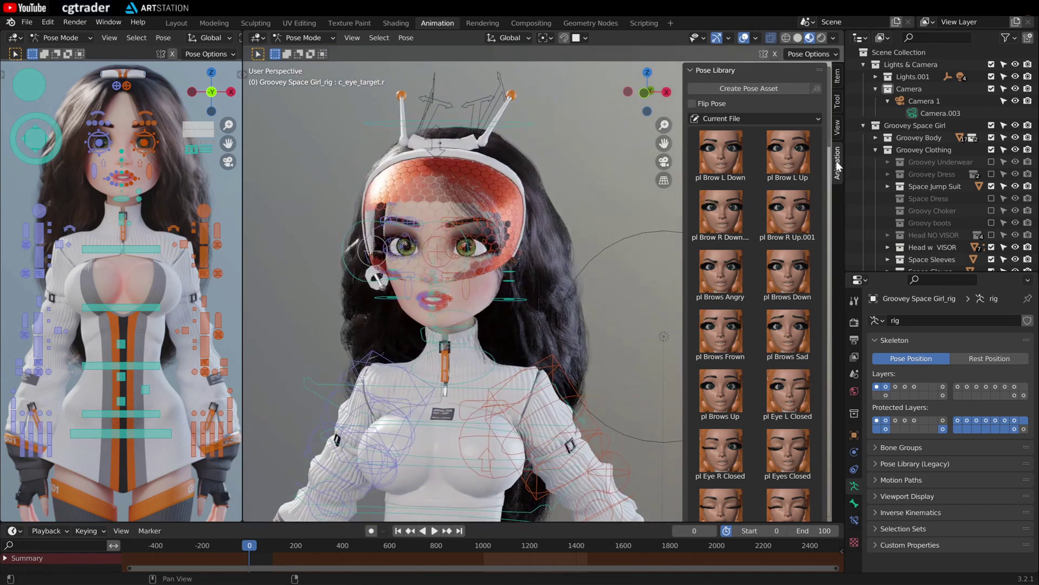
# Open the sidebar's Animation tab to show the Pose Library thumbnails.
pyautogui.press('n')
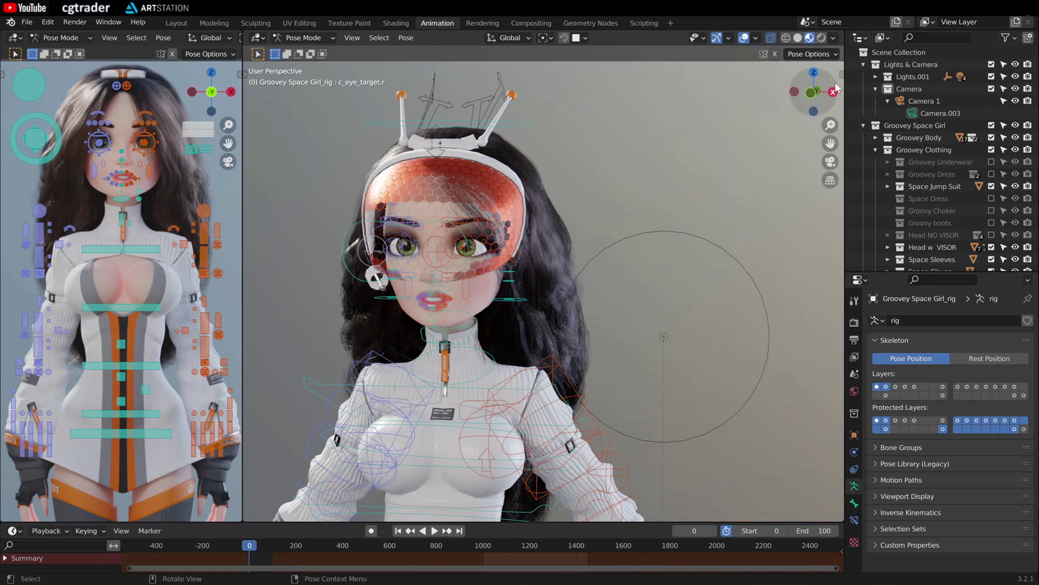
pyautogui.press('n')
pyautogui.press('n')
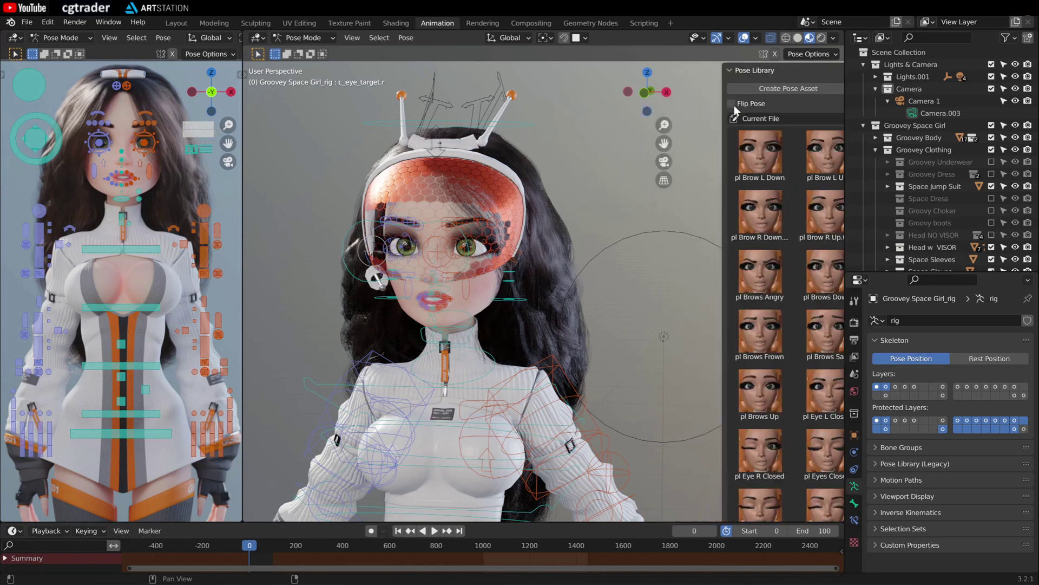
pyautogui.click(840, 72)
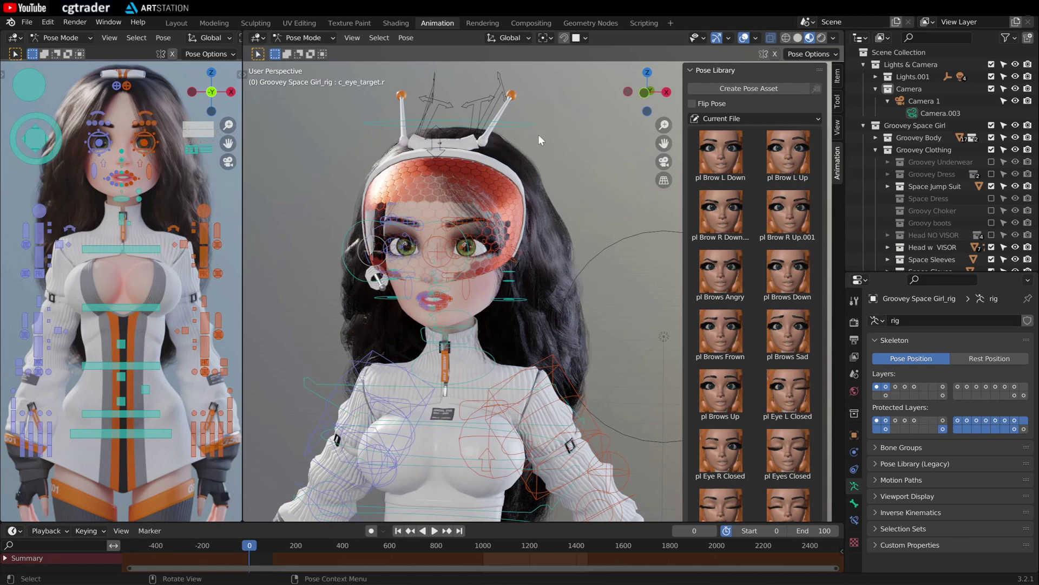
pyautogui.moveTo(509, 118); pyautogui.dragTo(504, 124, button='middle')
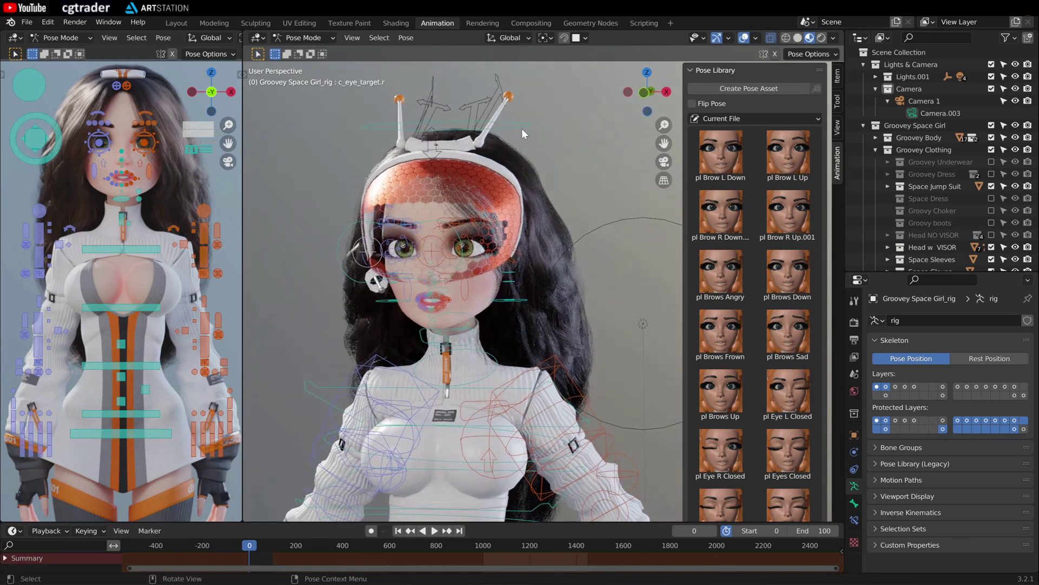
pyautogui.scroll(-1, 522, 130)
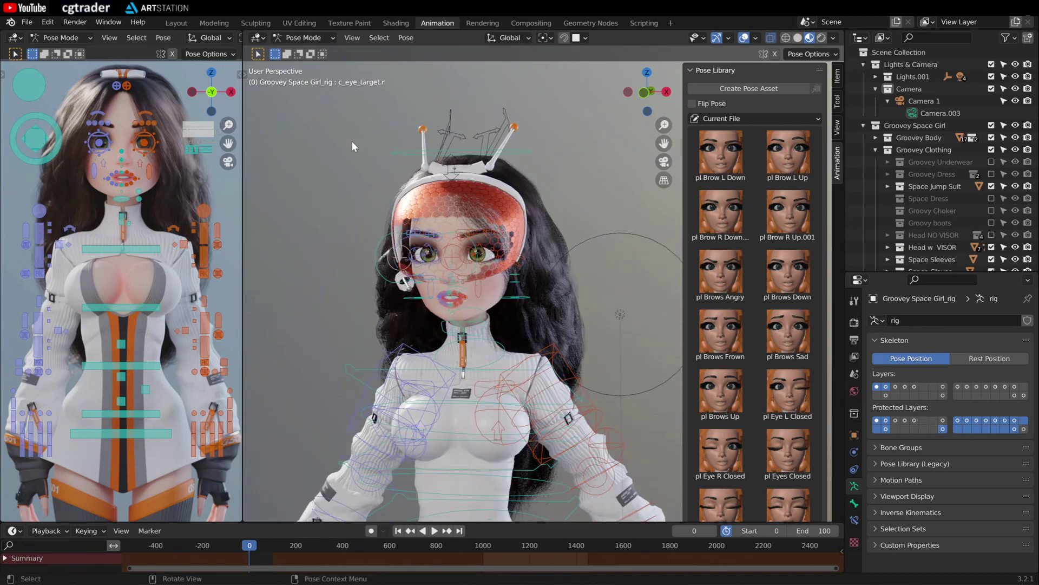
pyautogui.moveTo(319, 141); pyautogui.dragTo(306, 190)
# Clear the bone selection and try the brow poses: Brow L Down, Brows Angry, Brows Down, Brow R Up, Brow L Up.
pyautogui.press('a')
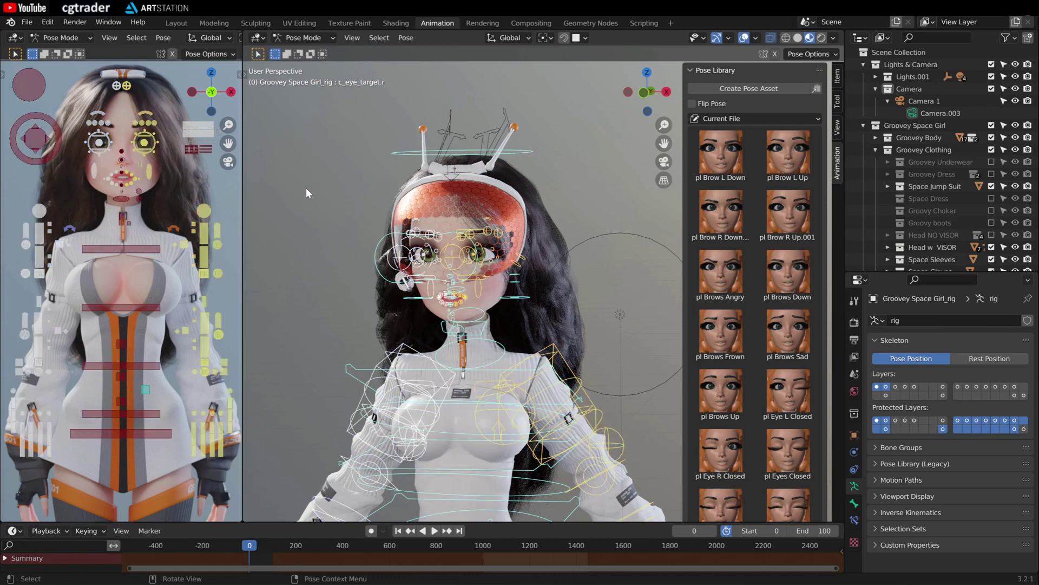
pyautogui.hotkey('alt', 'a')
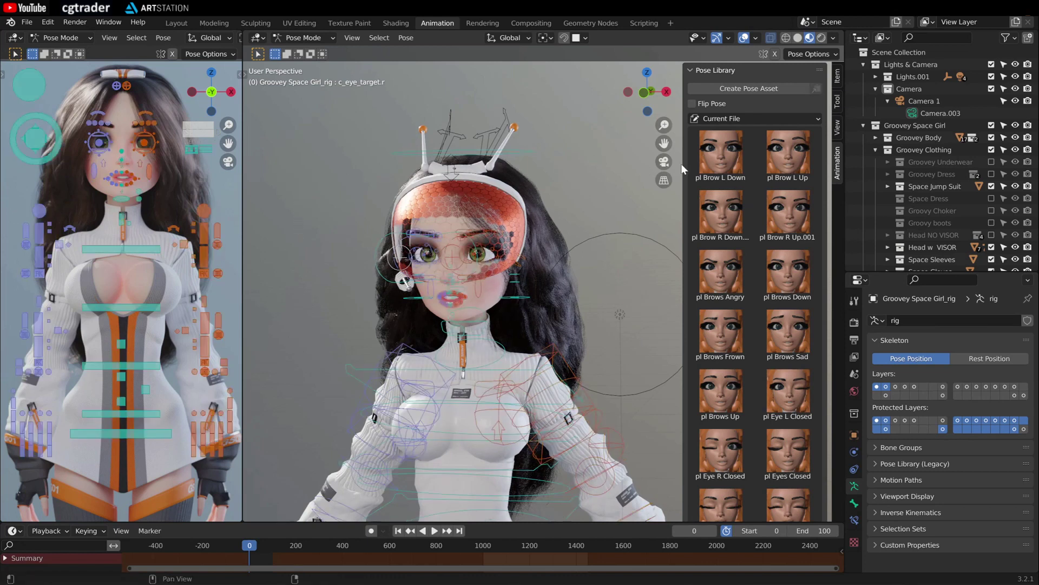
pyautogui.click(727, 152)
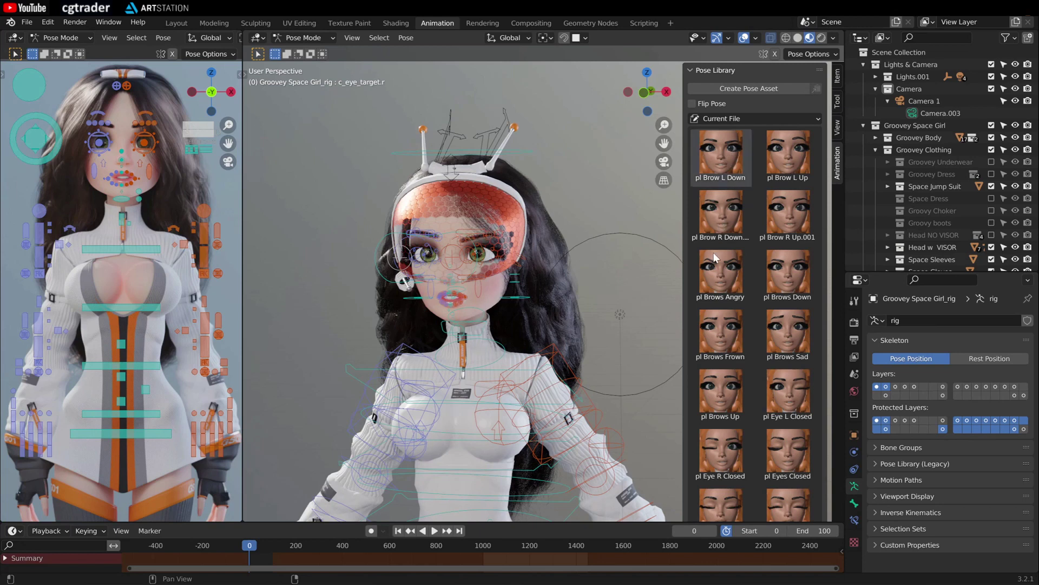
pyautogui.click(729, 258)
pyautogui.click(793, 271)
pyautogui.click(795, 211)
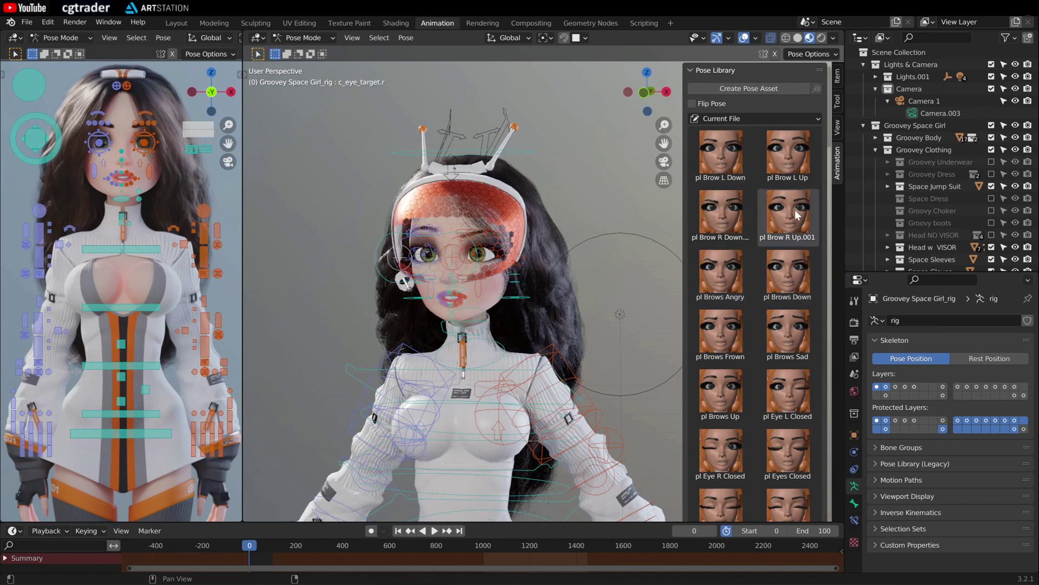
pyautogui.click(788, 155)
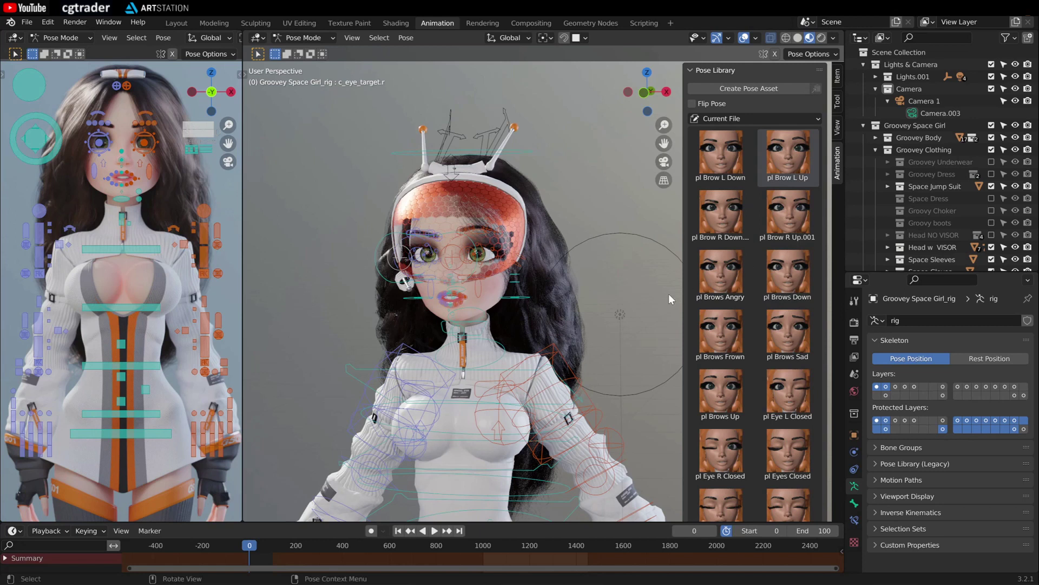
# Try the mouth poses Pucker, Smile 2 and Vis Ch, ending on pl Mouth Vis Ee.
pyautogui.scroll(-3, 592, 307)
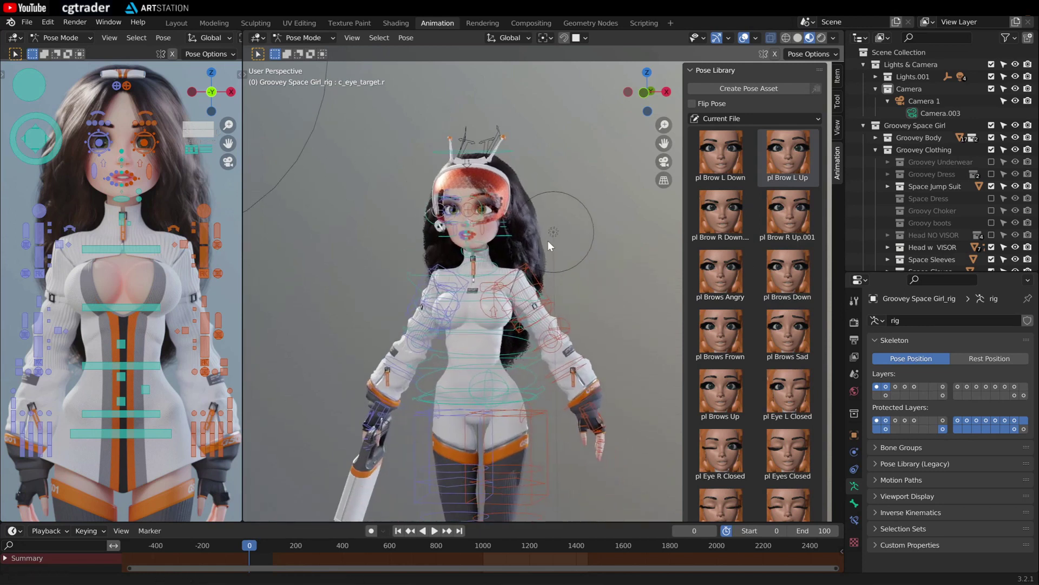
pyautogui.keyDown('shift'); pyautogui.moveTo(548, 241); pyautogui.dragTo(544, 211); pyautogui.keyUp('shift')
pyautogui.scroll(-12, 752, 226)
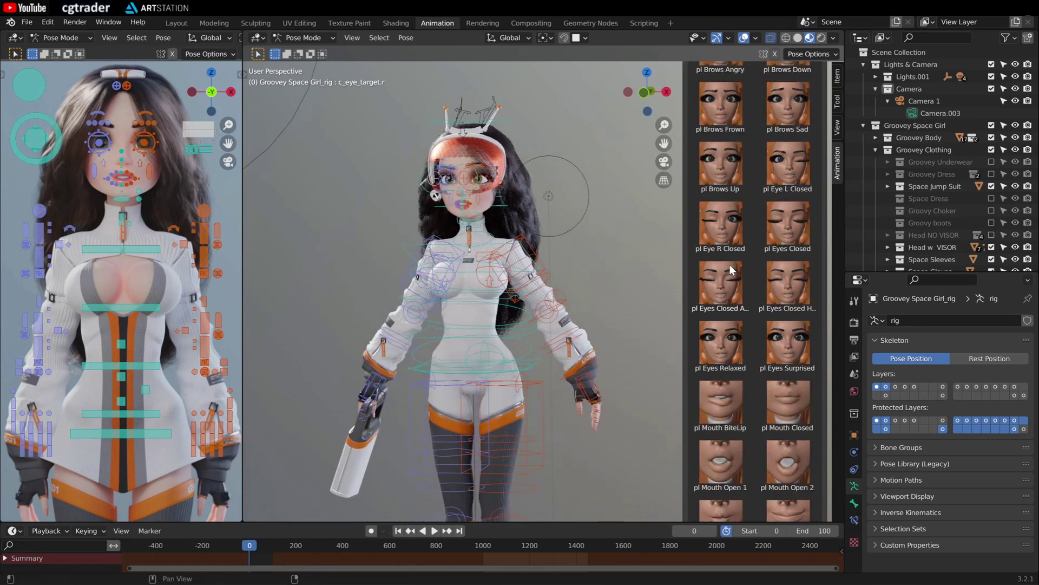
pyautogui.scroll(5, 570, 288)
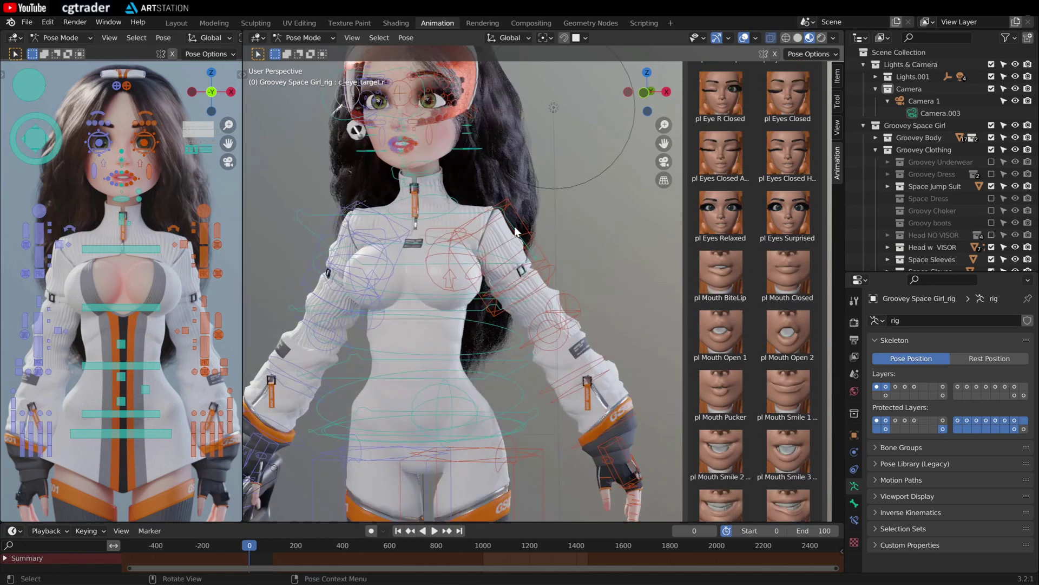
pyautogui.click(728, 386)
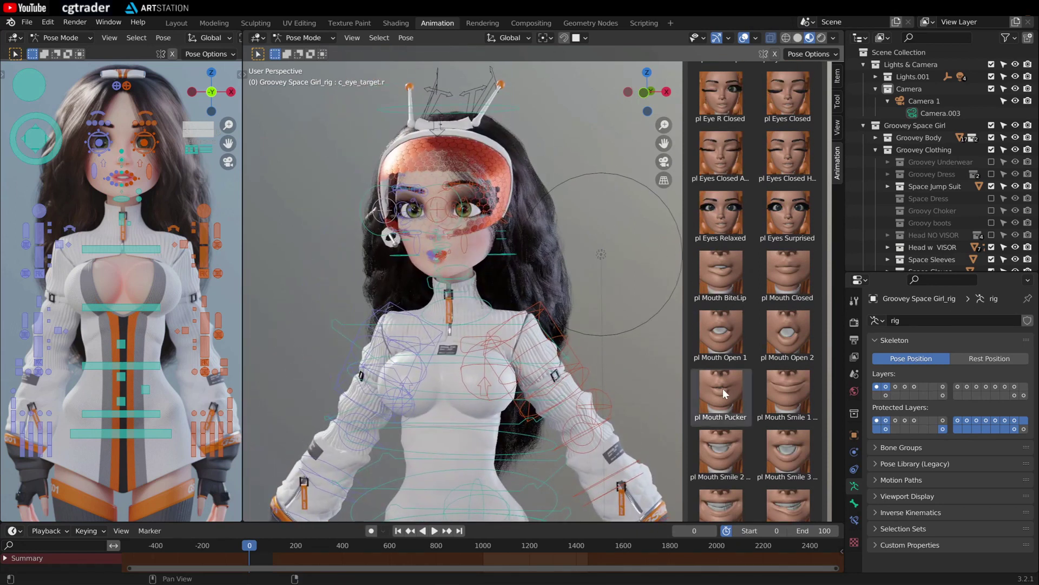
pyautogui.click(719, 454)
pyautogui.scroll(-4, 737, 422)
pyautogui.scroll(-15, 726, 397)
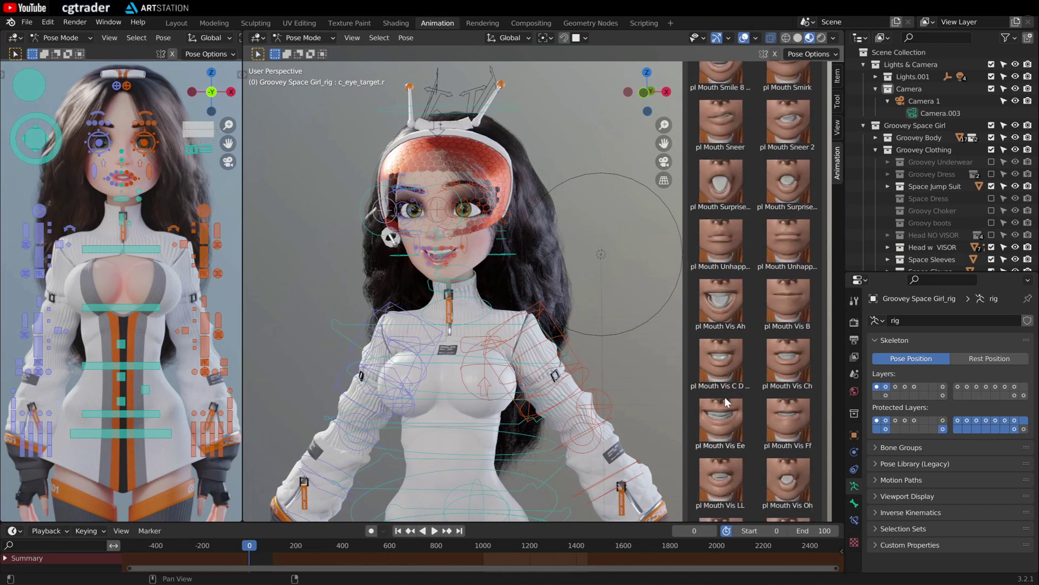
pyautogui.click(791, 362)
pyautogui.scroll(4, 453, 288)
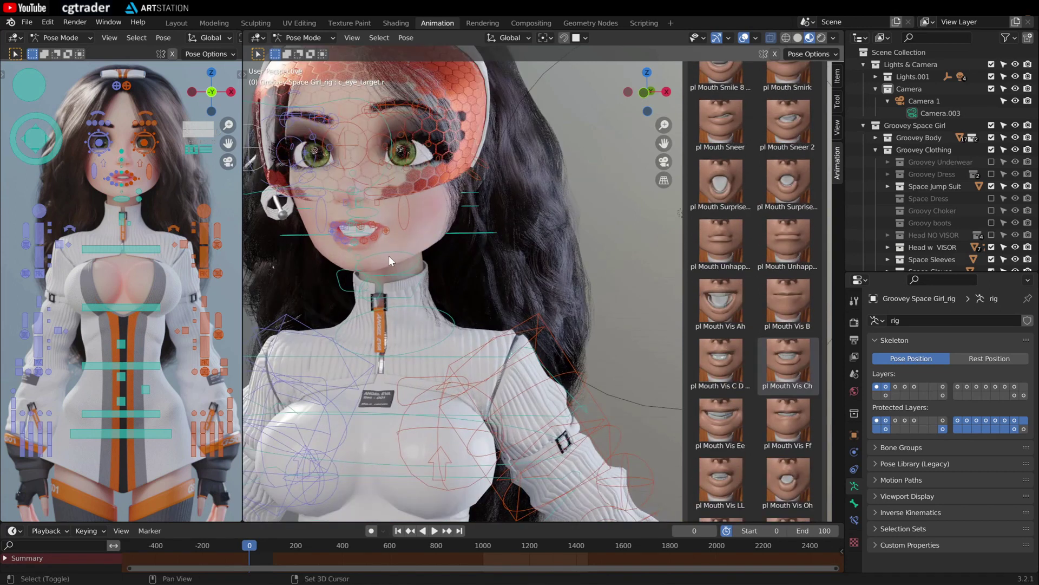
pyautogui.click(707, 417)
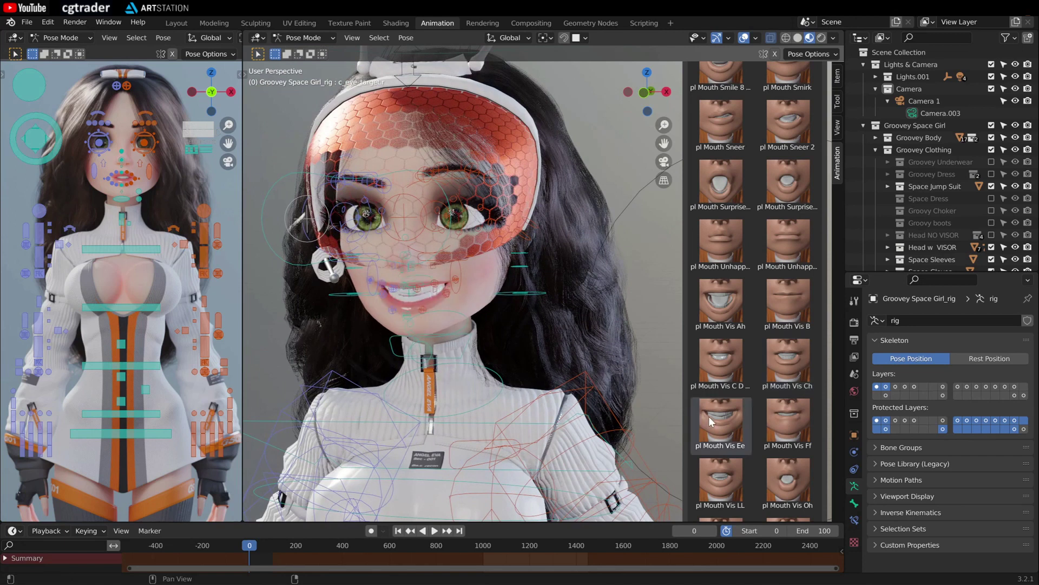
pyautogui.scroll(-5, 582, 381)
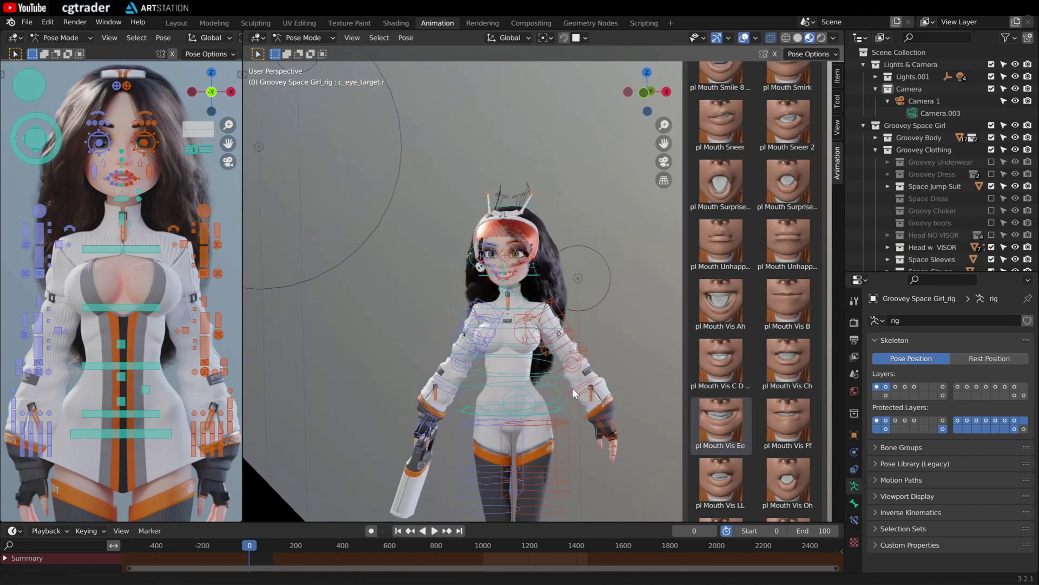
pyautogui.scroll(-3, 733, 388)
# Apply pl-Hand Fist L, then pl-Hand Peace L, finishing with pl-Hand Pose 1L.
pyautogui.scroll(-2, 731, 391)
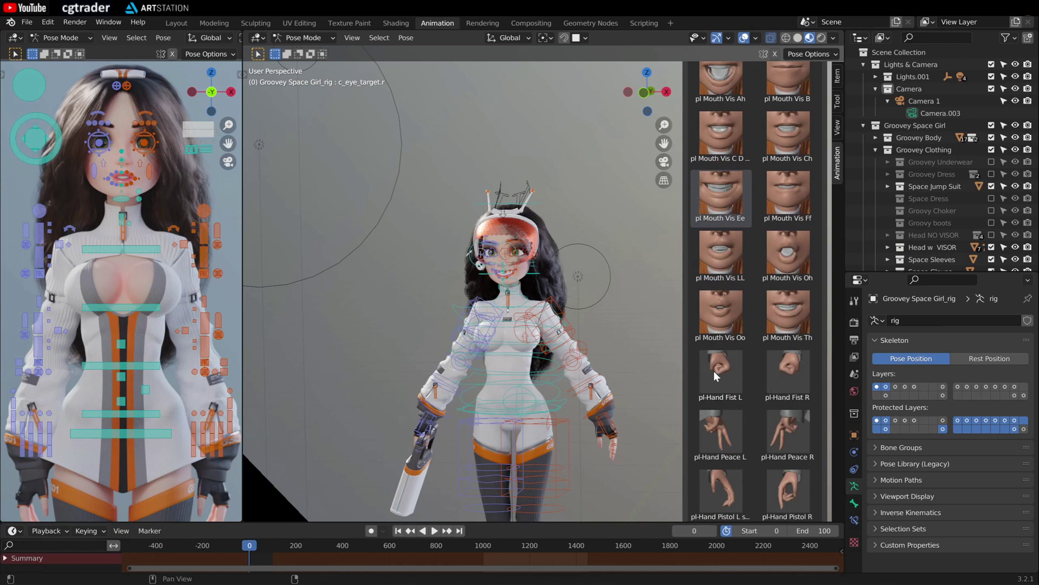
pyautogui.click(715, 368)
pyautogui.scroll(4, 584, 421)
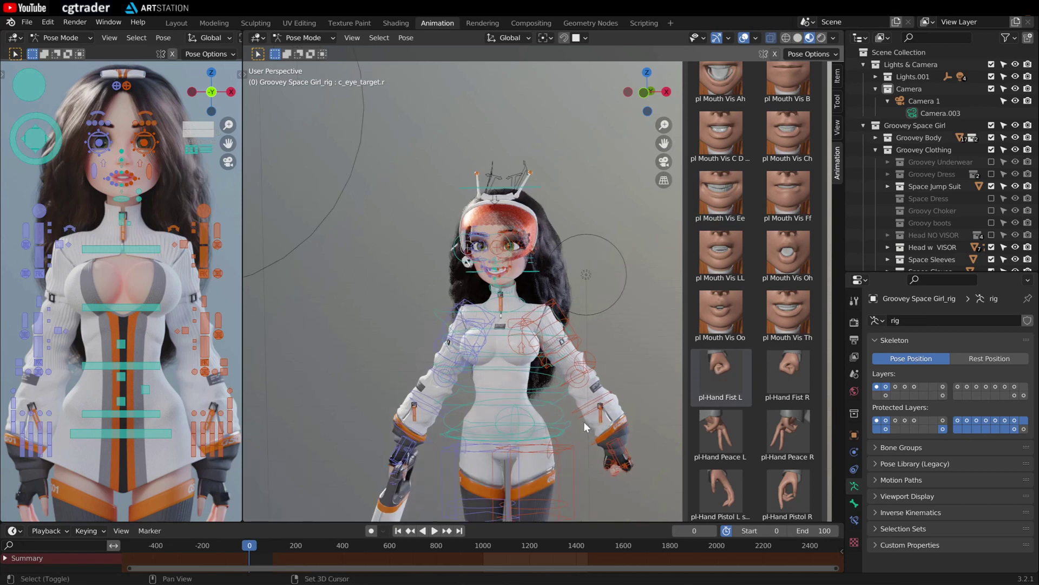
pyautogui.click(720, 433)
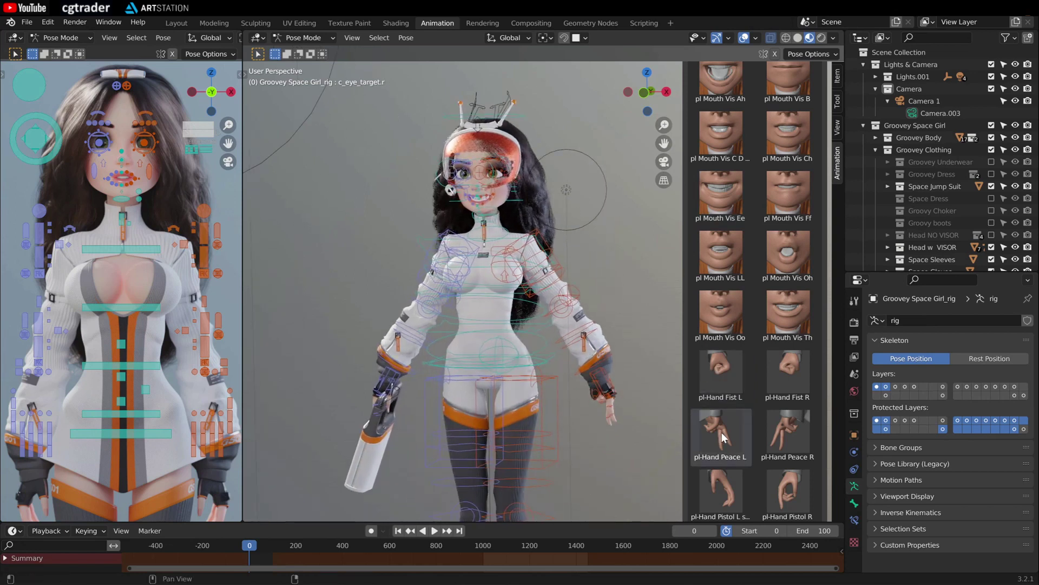
pyautogui.scroll(-3, 722, 432)
pyautogui.scroll(-3, 722, 433)
pyautogui.click(722, 420)
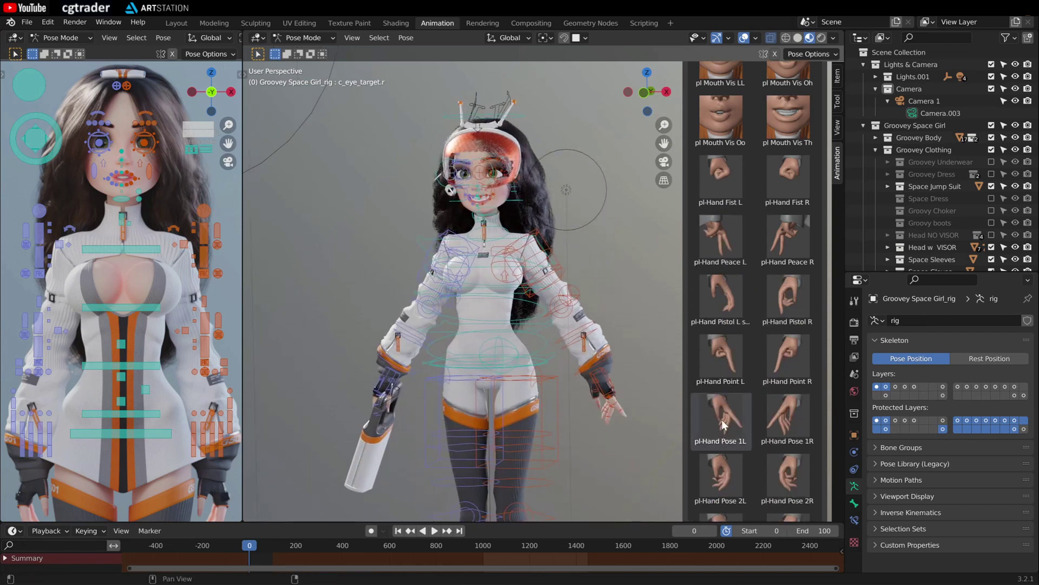
pyautogui.moveTo(577, 368); pyautogui.dragTo(588, 386, button='middle')
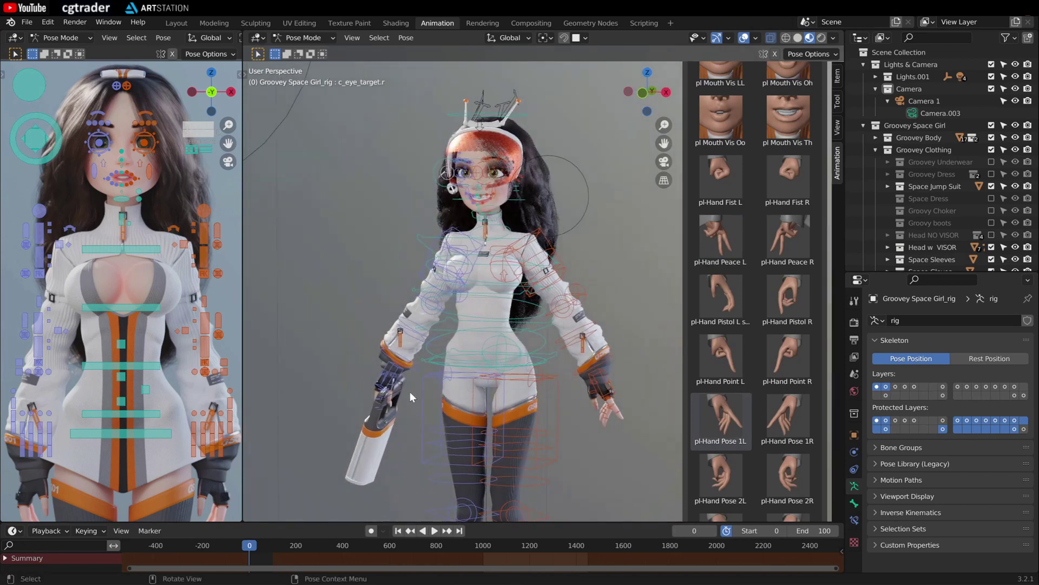
pyautogui.moveTo(390, 399); pyautogui.dragTo(390, 319, button='middle')
# Move c_hand_ik.r forward and rotate it so the right arm reaches straight out.
pyautogui.click(384, 372)
pyautogui.press('g')
pyautogui.click(374, 304)
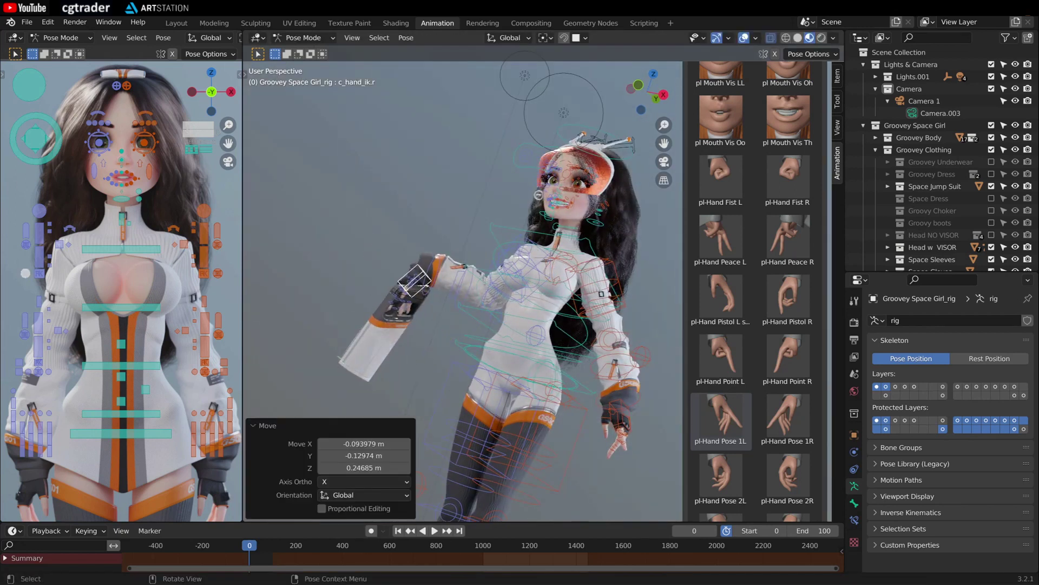
pyautogui.press('r')
pyautogui.click(453, 165)
pyautogui.press('r')
pyautogui.press('r')
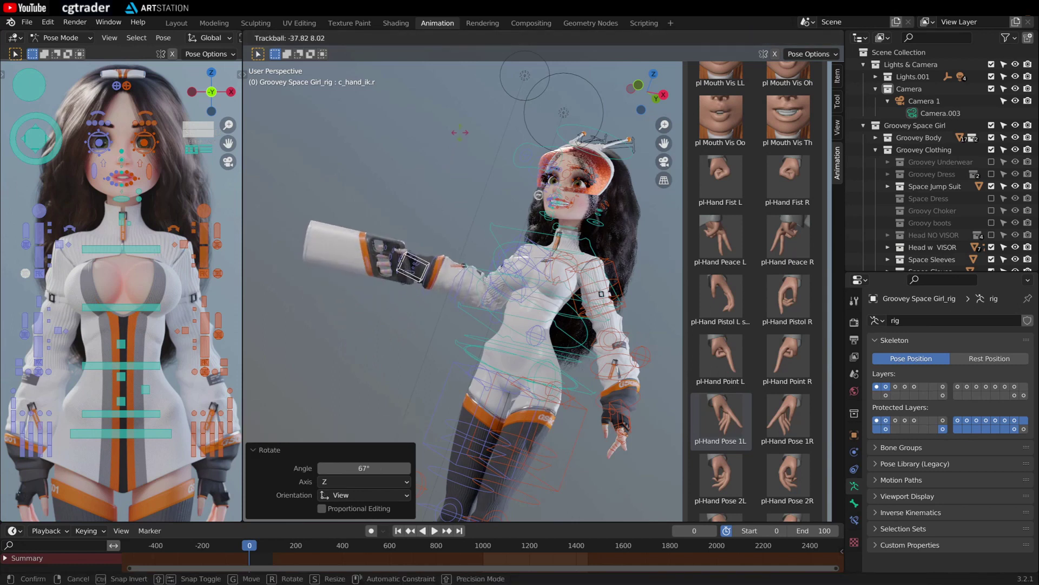
pyautogui.click(356, 292)
pyautogui.moveTo(356, 293); pyautogui.dragTo(435, 327, button='middle')
pyautogui.scroll(5, 435, 348)
pyautogui.click(407, 340)
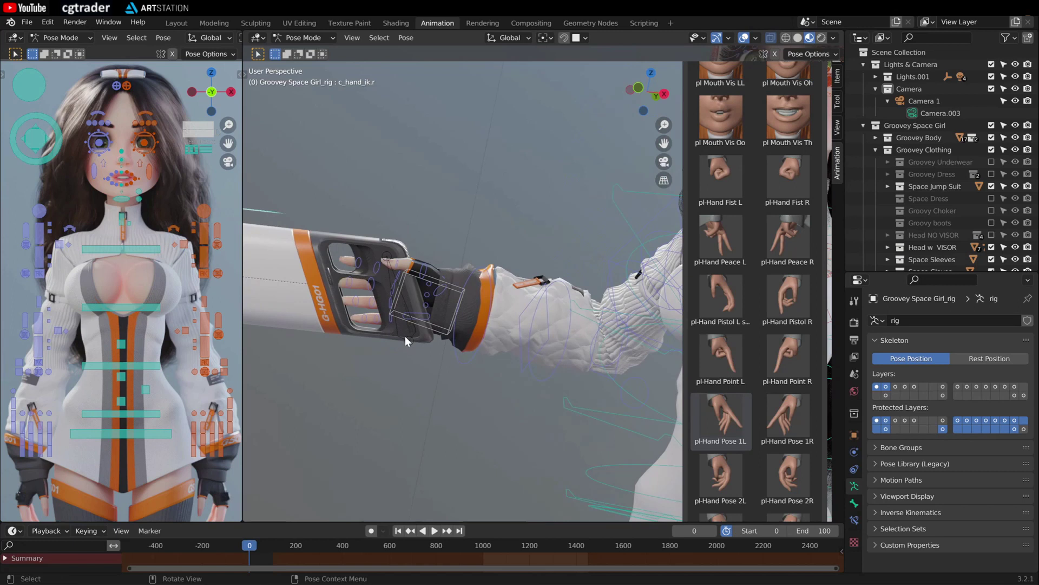
# Switch to Object Mode, select the Groovey Space Girl_rig, and return to Pose Mode.
pyautogui.hotkey('ctrl', 'Tab')
pyautogui.click(406, 338)
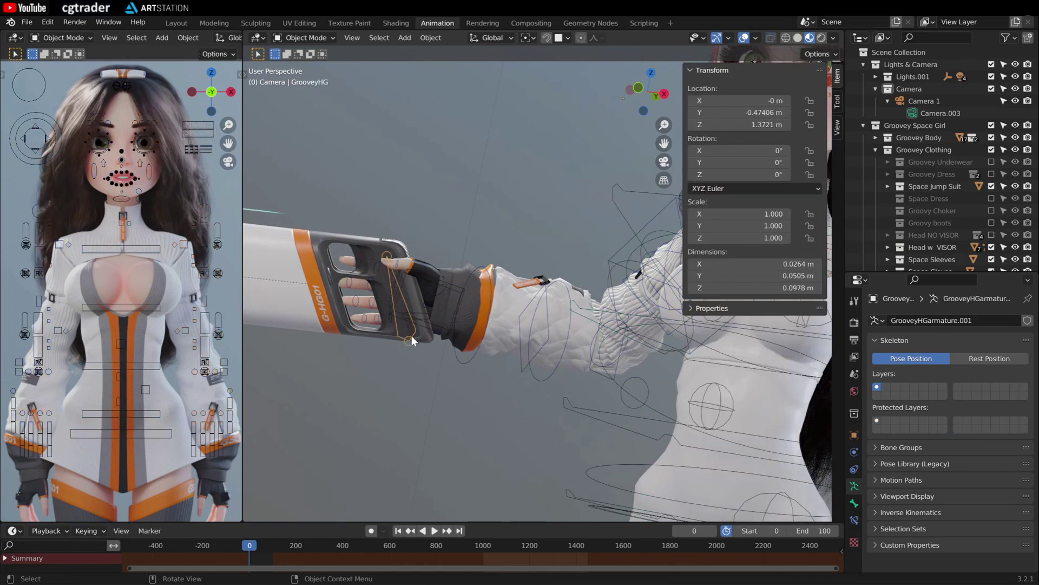
pyautogui.click(427, 319)
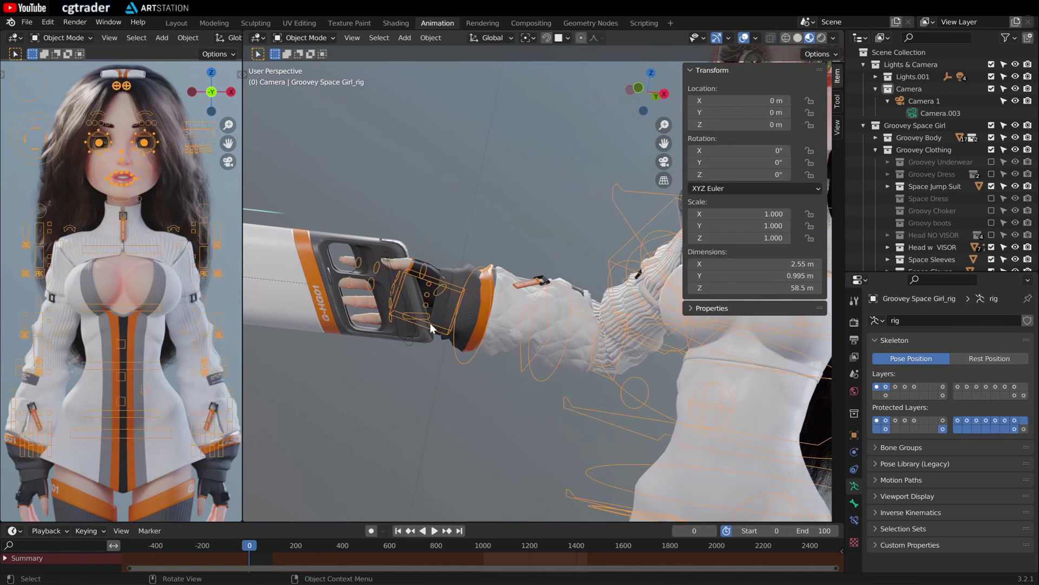
pyautogui.hotkey('ctrl', 'Tab')
pyautogui.moveTo(394, 402); pyautogui.dragTo(505, 330, button='middle')
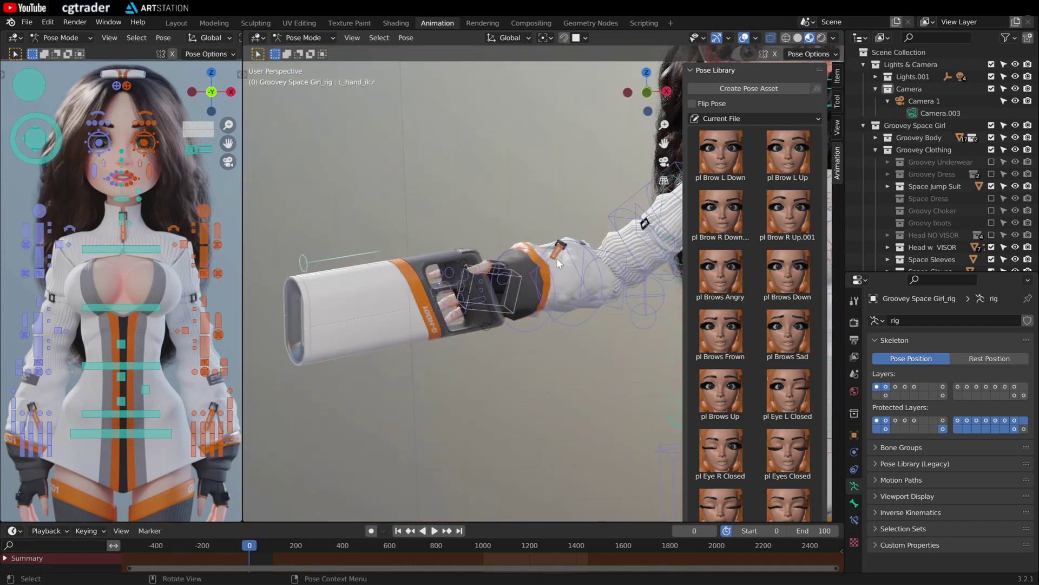
# Apply the pl-Hand Pistol R hand pose from the Pose Library.
pyautogui.scroll(-10, 755, 336)
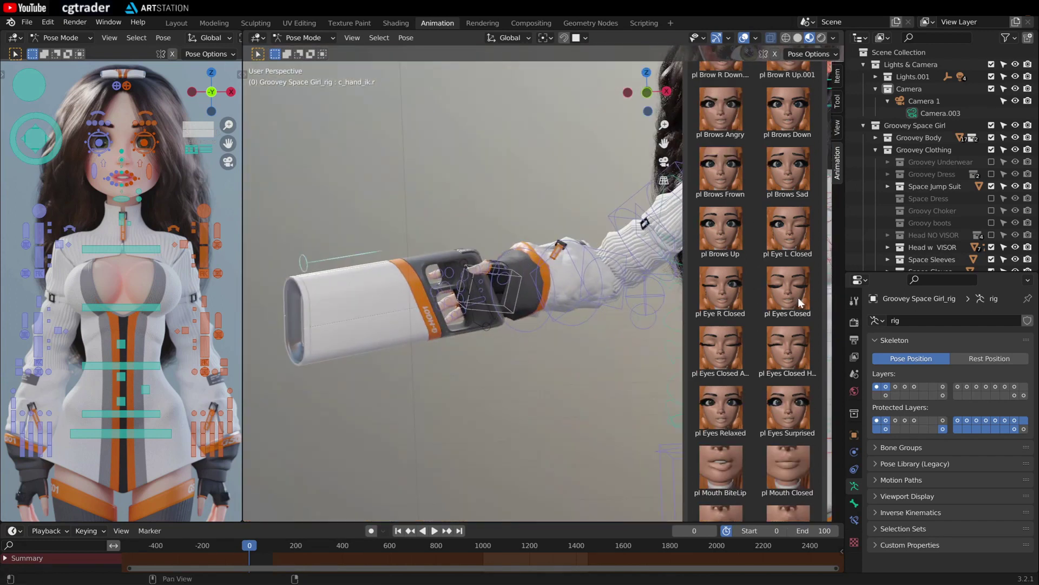
pyautogui.scroll(-18, 787, 316)
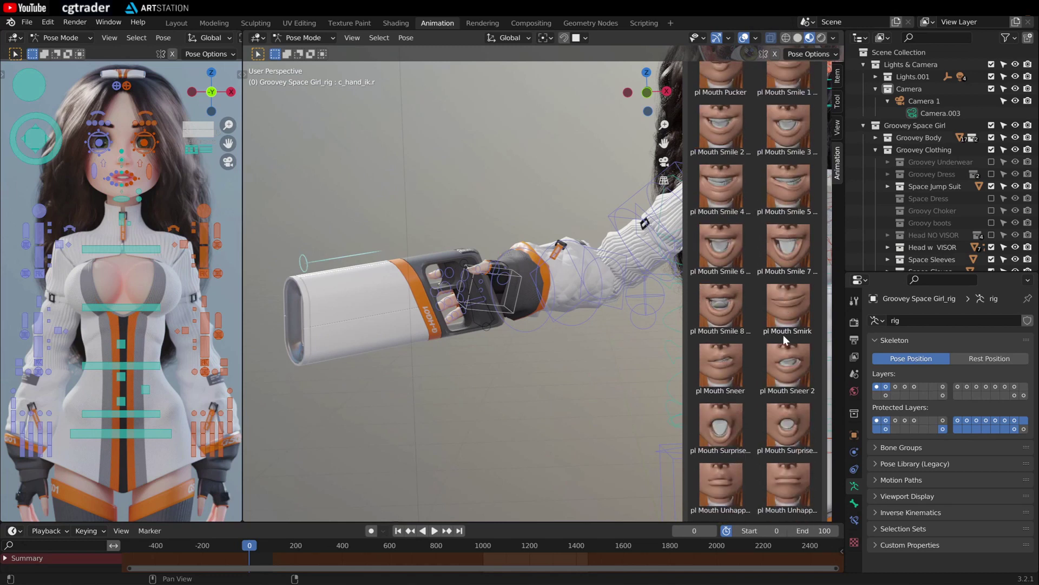
pyautogui.scroll(-14, 783, 344)
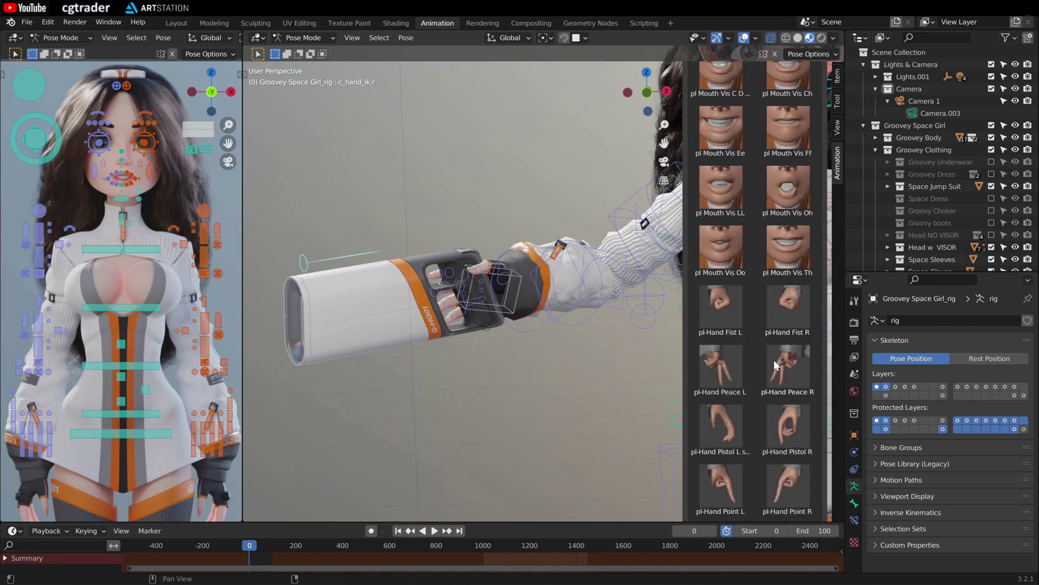
pyautogui.scroll(-1, 783, 373)
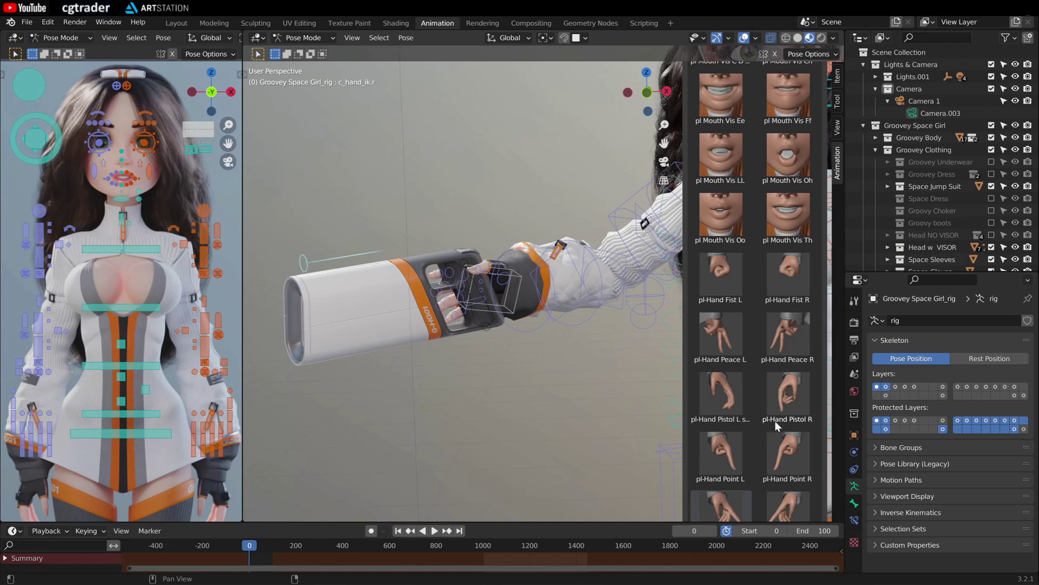
pyautogui.click(787, 388)
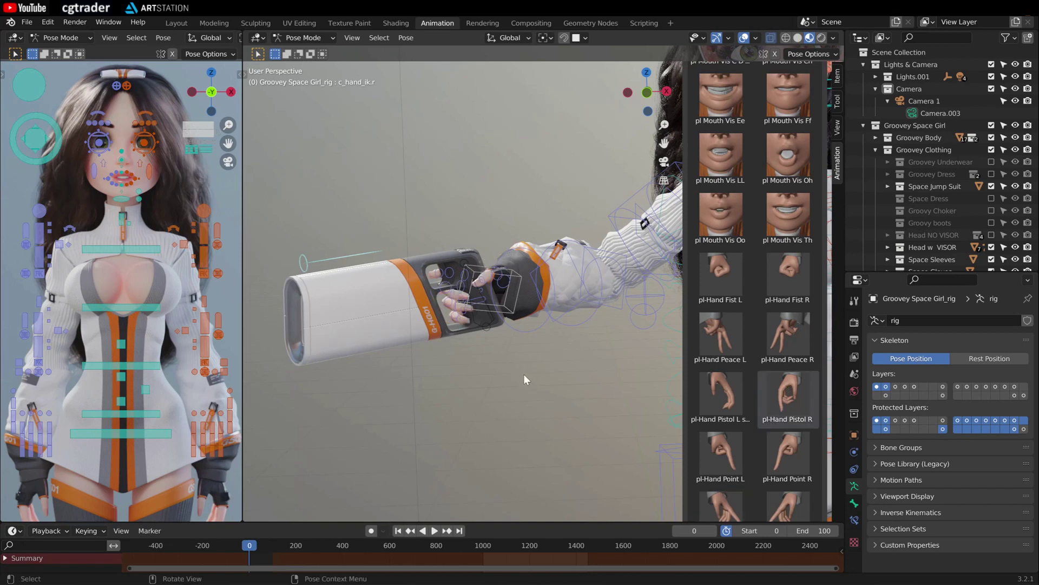
pyautogui.moveTo(476, 349); pyautogui.dragTo(423, 371, button='middle')
# Apply the Pose 2 Knees kneeling pose and orbit around the character.
pyautogui.scroll(-8, 444, 372)
pyautogui.scroll(-5, 727, 342)
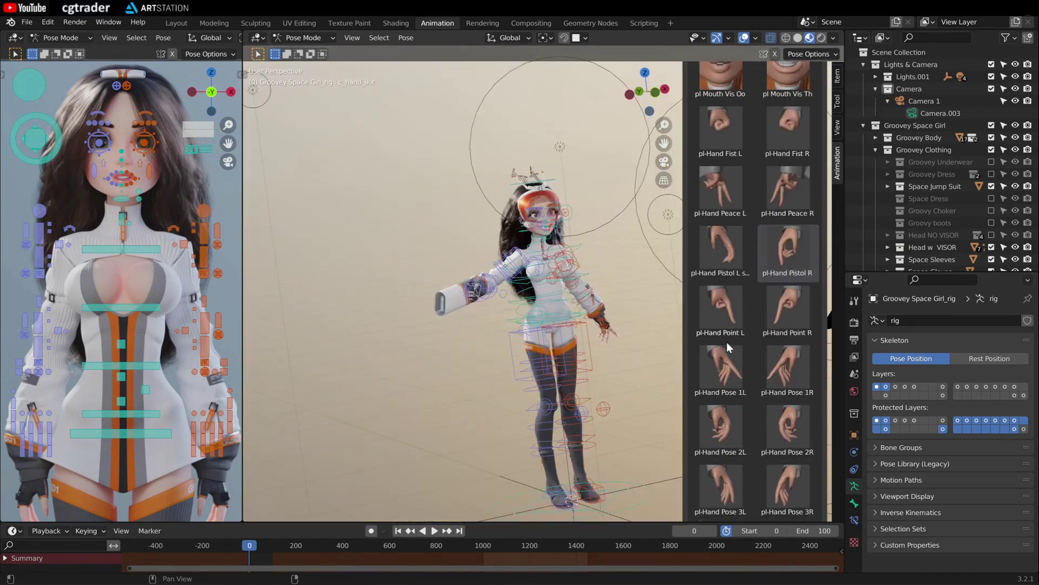
pyautogui.scroll(-7, 728, 346)
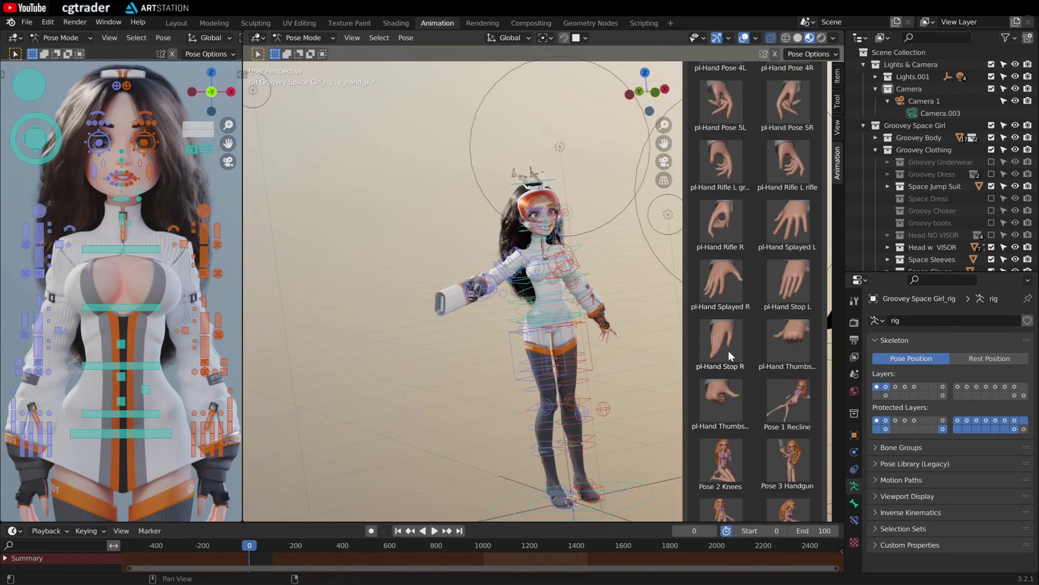
pyautogui.scroll(-4, 748, 287)
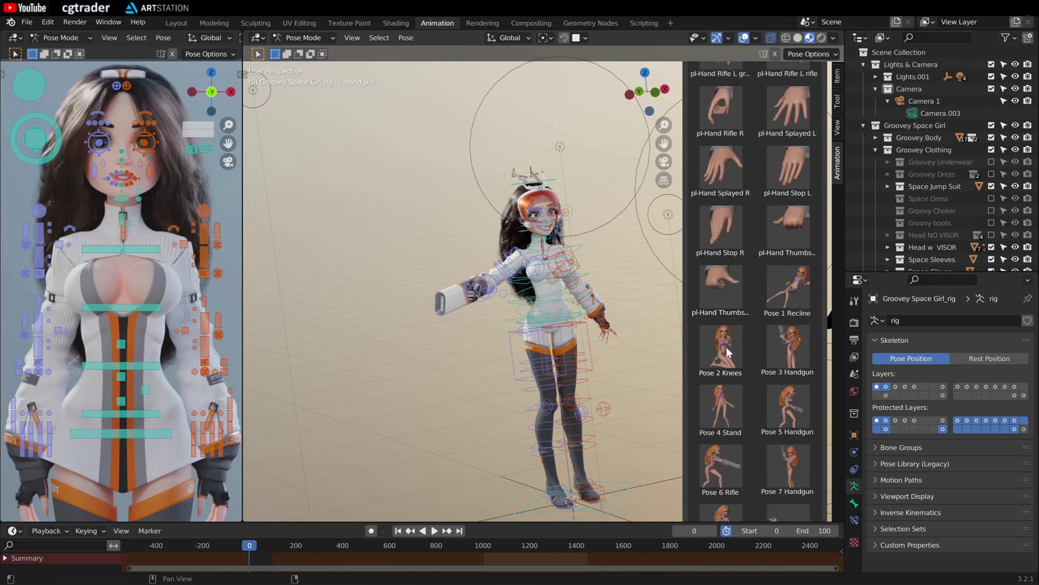
pyautogui.doubleClick(709, 352)
pyautogui.moveTo(574, 360); pyautogui.dragTo(607, 314, button='middle')
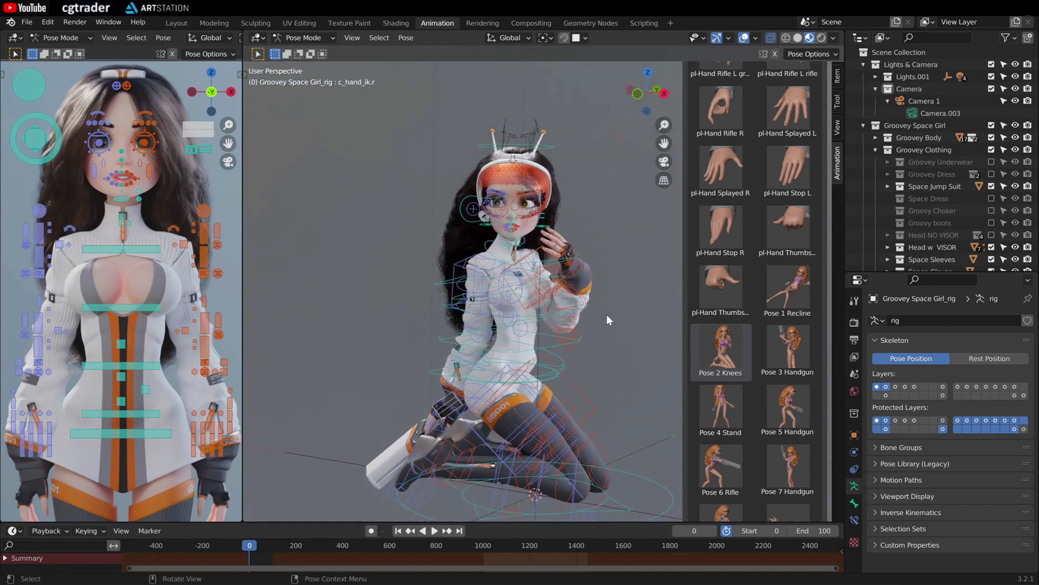
# Try Pose 3 Handgun, then settle on Pose 6 Rifle and select all bones.
pyautogui.doubleClick(784, 340)
pyautogui.scroll(-3, 533, 268)
pyautogui.keyDown('shift'); pyautogui.moveTo(534, 269); pyautogui.dragTo(501, 317, button='middle'); pyautogui.keyUp('shift')
pyautogui.scroll(3, 481, 287)
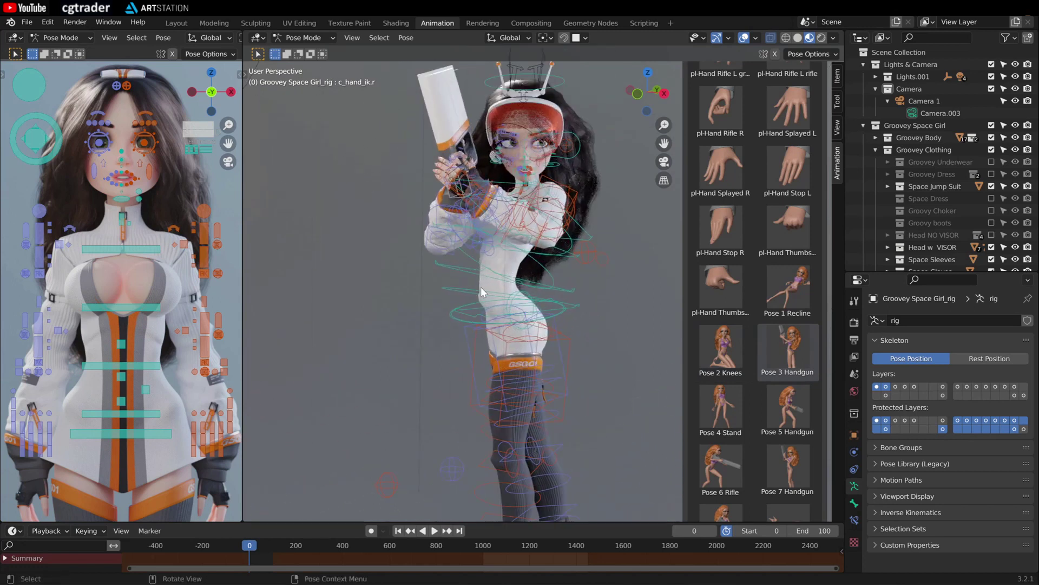
pyautogui.scroll(-2, 481, 287)
pyautogui.scroll(-5, 727, 414)
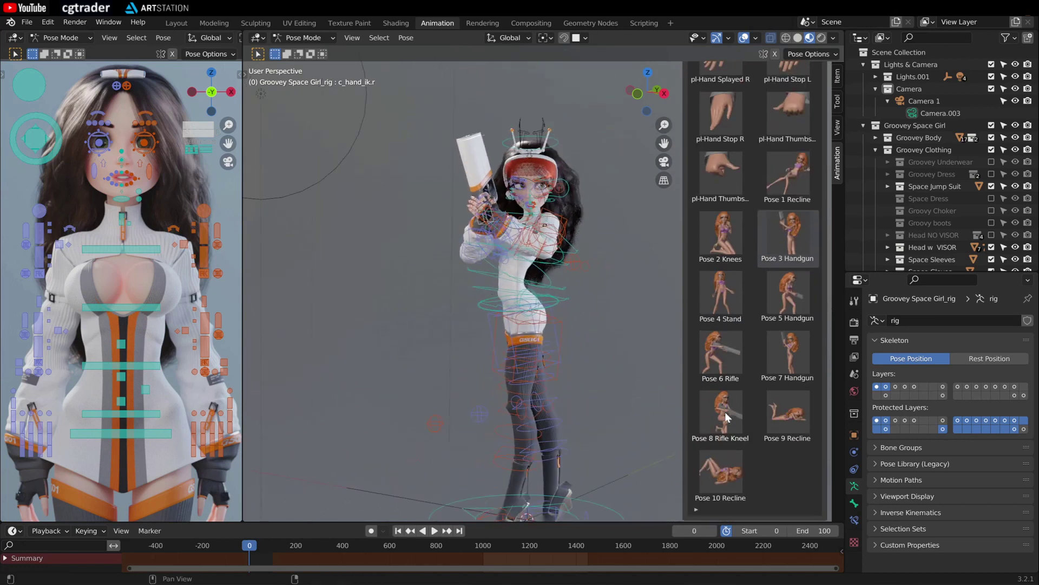
pyautogui.doubleClick(720, 355)
pyautogui.moveTo(466, 339); pyautogui.dragTo(589, 313, button='middle')
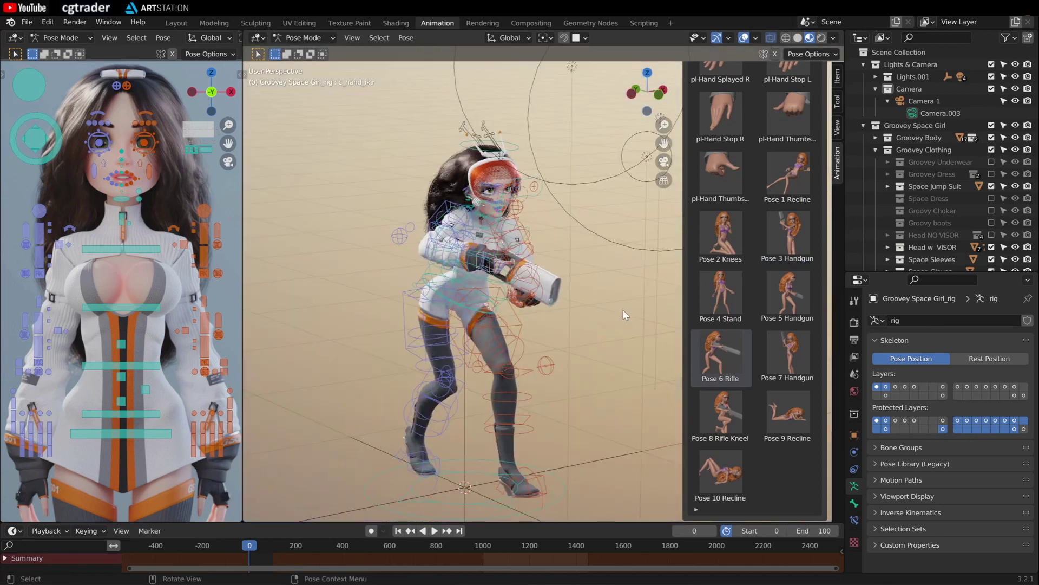
pyautogui.press('a')
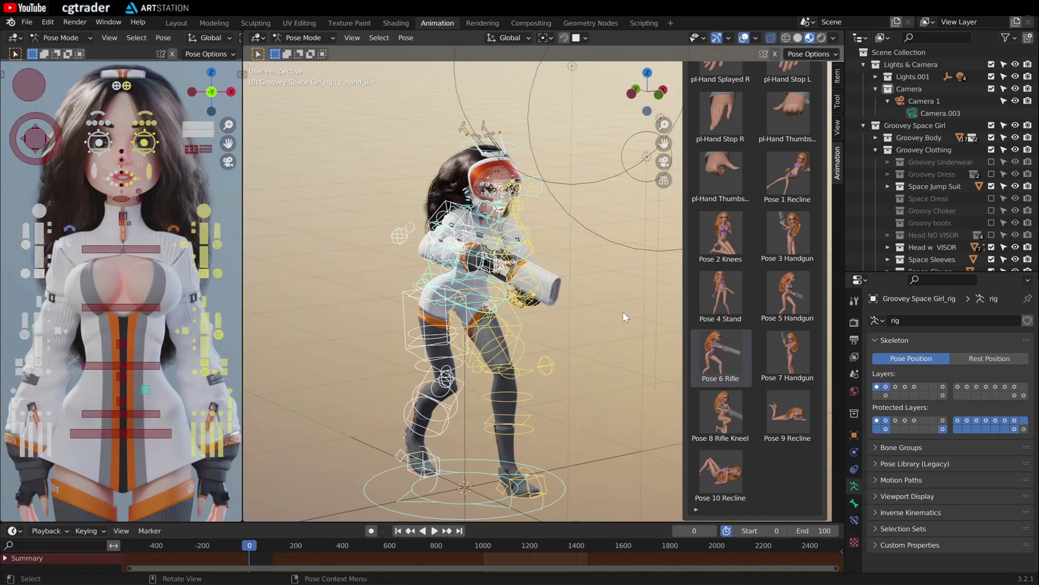
# Clear all bone locations and rotations to rest, and show skeleton layers 3–5.
pyautogui.hotkey('alt', 'g')
pyautogui.hotkey('alt', 'r')
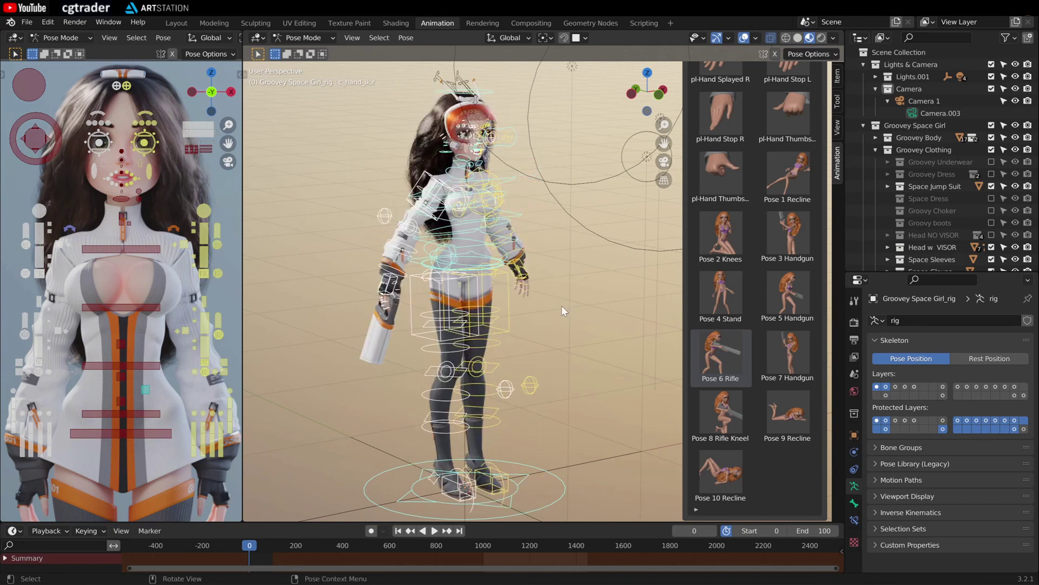
pyautogui.keyDown('shift'); pyautogui.click(896, 387); pyautogui.keyUp('shift')
pyautogui.keyDown('shift'); pyautogui.click(906, 387); pyautogui.keyUp('shift')
pyautogui.keyDown('shift'); pyautogui.click(915, 387); pyautogui.keyUp('shift')
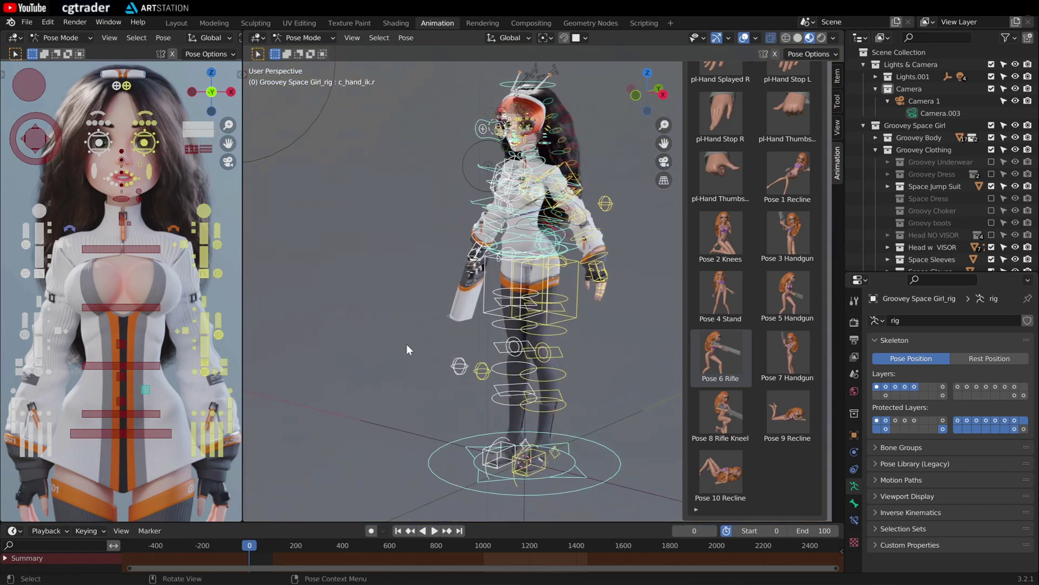
# Try the reclining Pose 9 Recline, then apply Pose 7 Handgun.
pyautogui.click(764, 434)
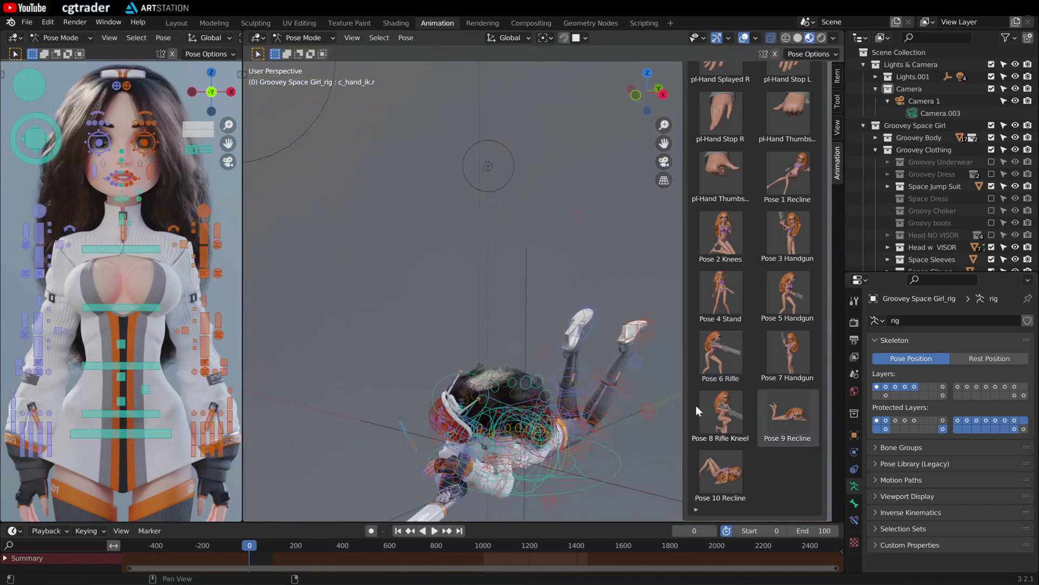
pyautogui.moveTo(526, 402); pyautogui.dragTo(548, 349, button='middle')
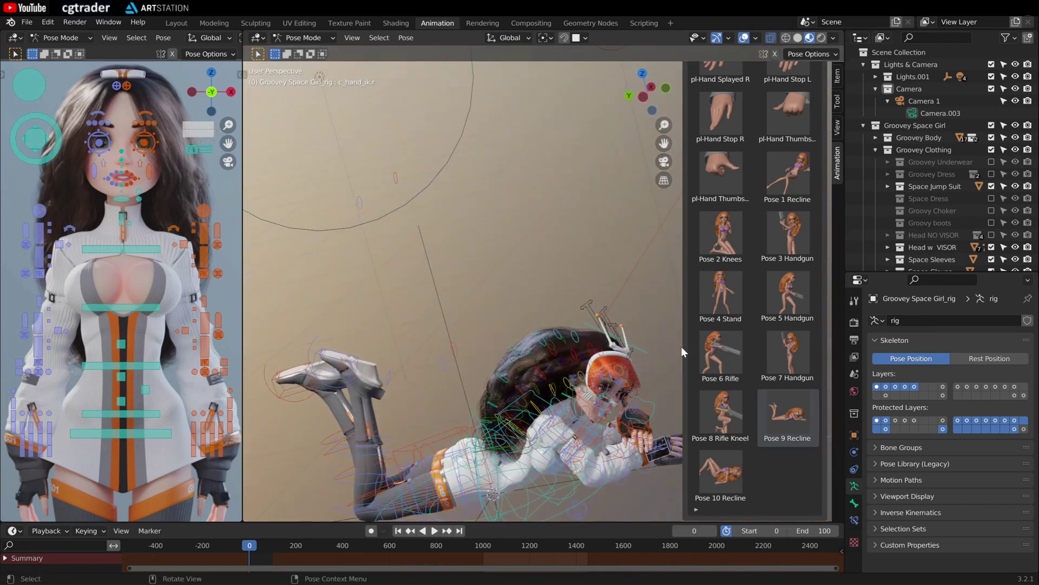
pyautogui.click(784, 343)
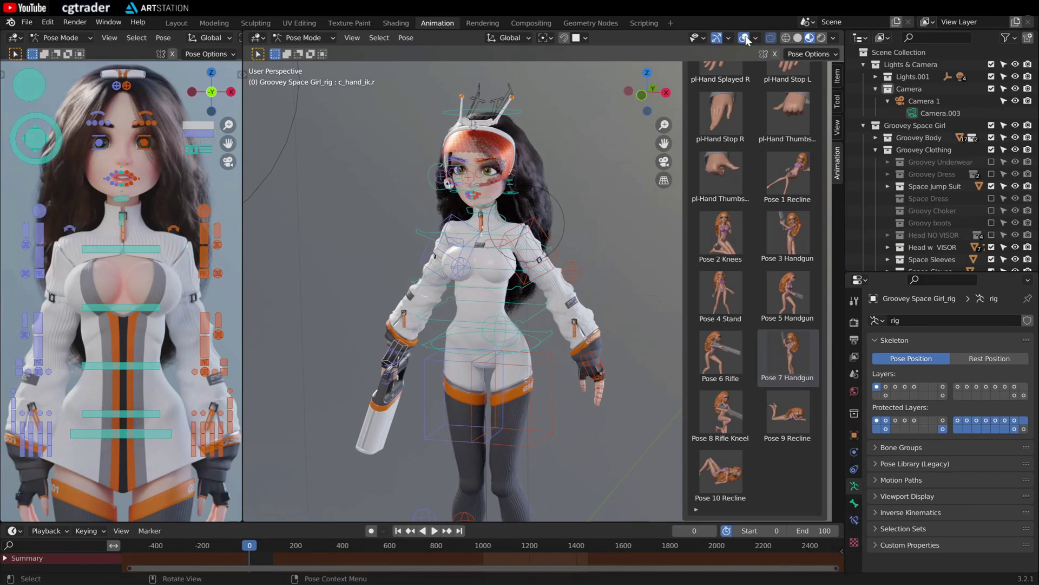
# Hide the viewport overlays and close the Pose Library sidebar.
pyautogui.click(745, 37)
pyautogui.keyDown('shift'); pyautogui.moveTo(556, 158); pyautogui.dragTo(486, 167, button='middle'); pyautogui.keyUp('shift')
pyautogui.scroll(2, 474, 161)
pyautogui.scroll(-2, 473, 158)
pyautogui.scroll(1, 486, 167)
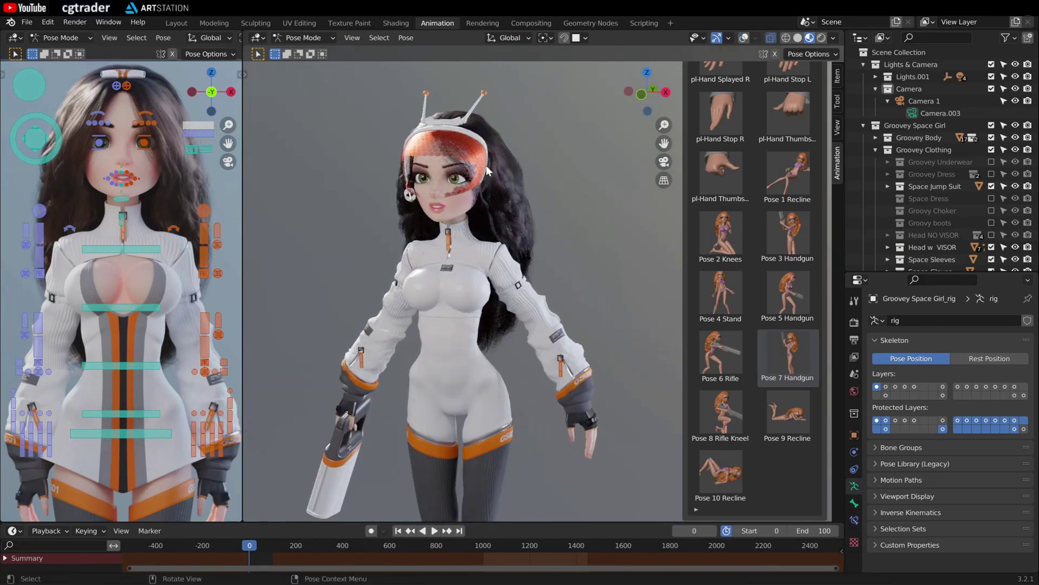
pyautogui.press('n')
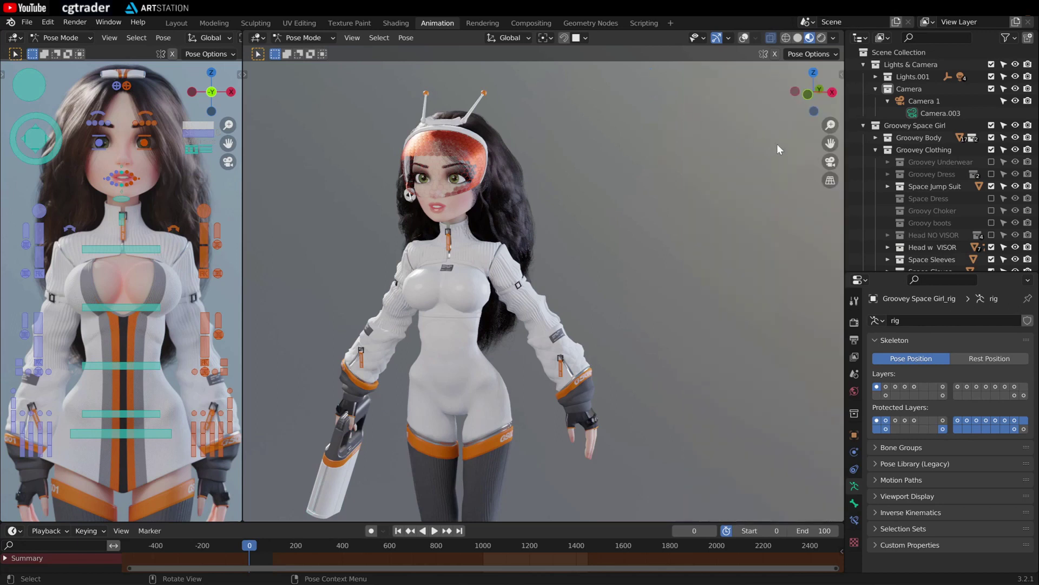
# Enlarge the Outliner and collapse Lights & Camera and Groovey Weapons, leaving Groovey Clothing expanded.
pyautogui.moveTo(845, 148); pyautogui.dragTo(714, 148)
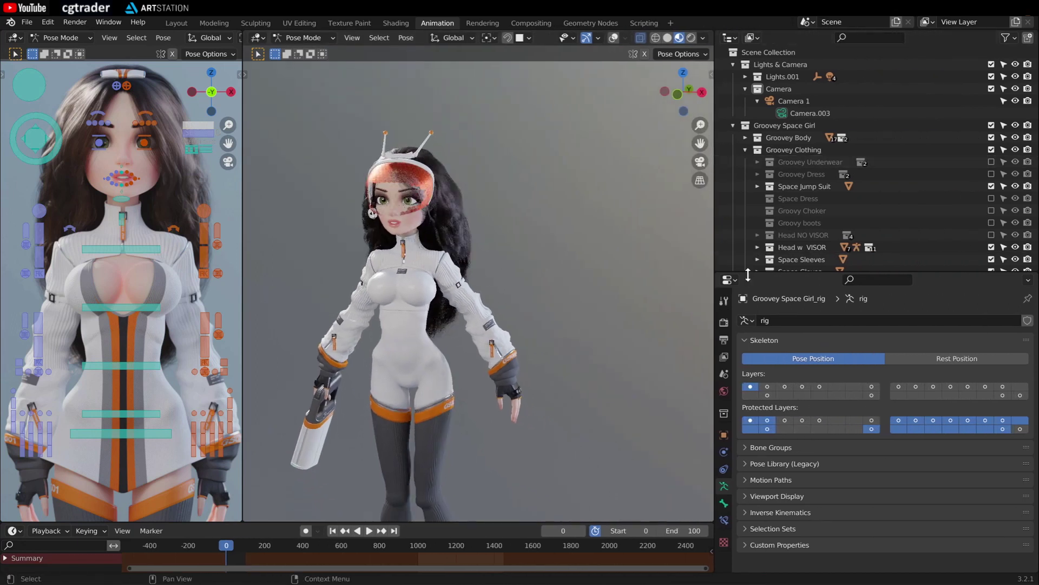
pyautogui.moveTo(755, 272); pyautogui.dragTo(756, 432)
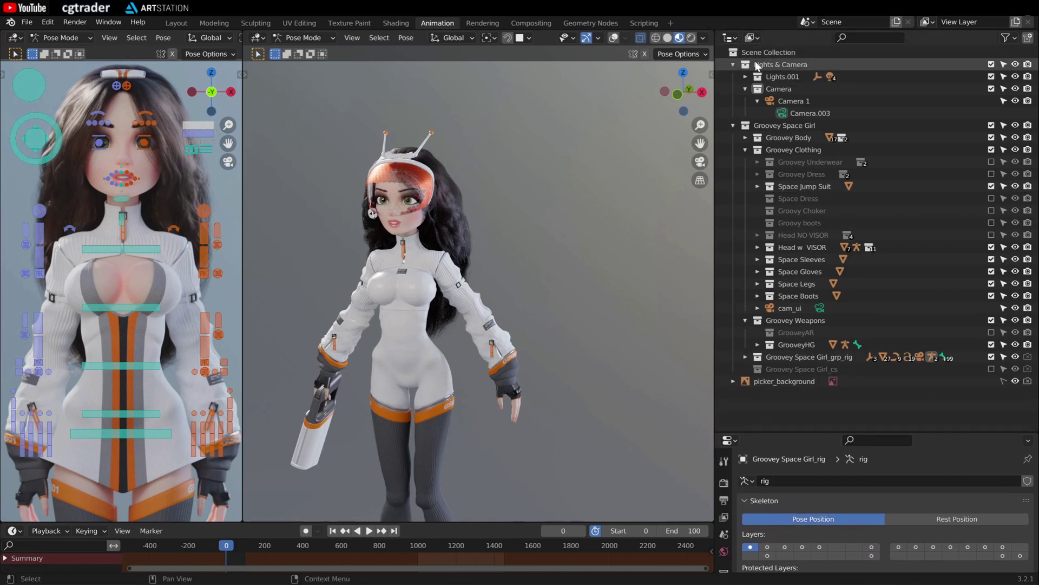
pyautogui.click(733, 64)
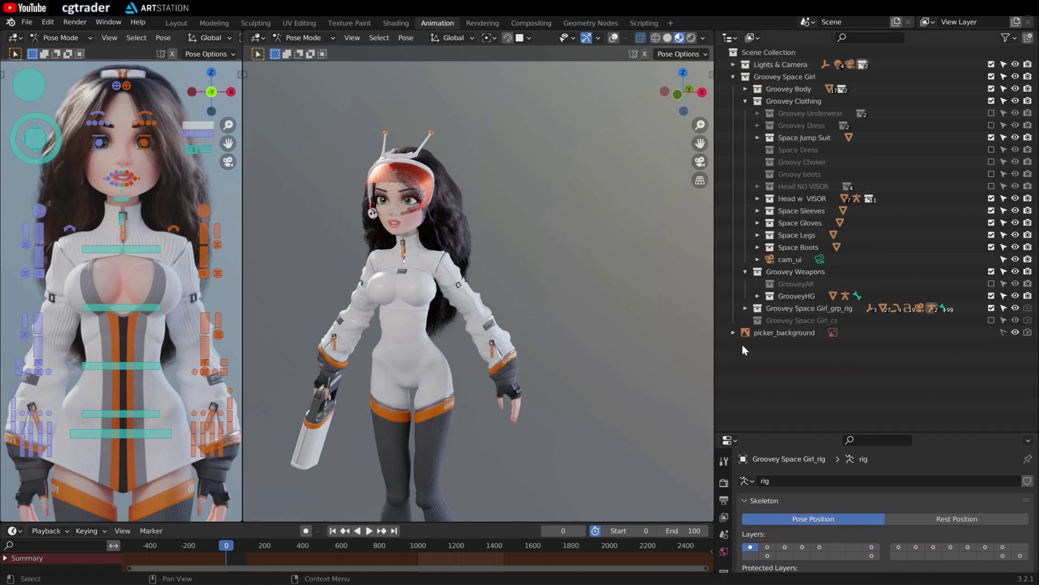
pyautogui.click(736, 77)
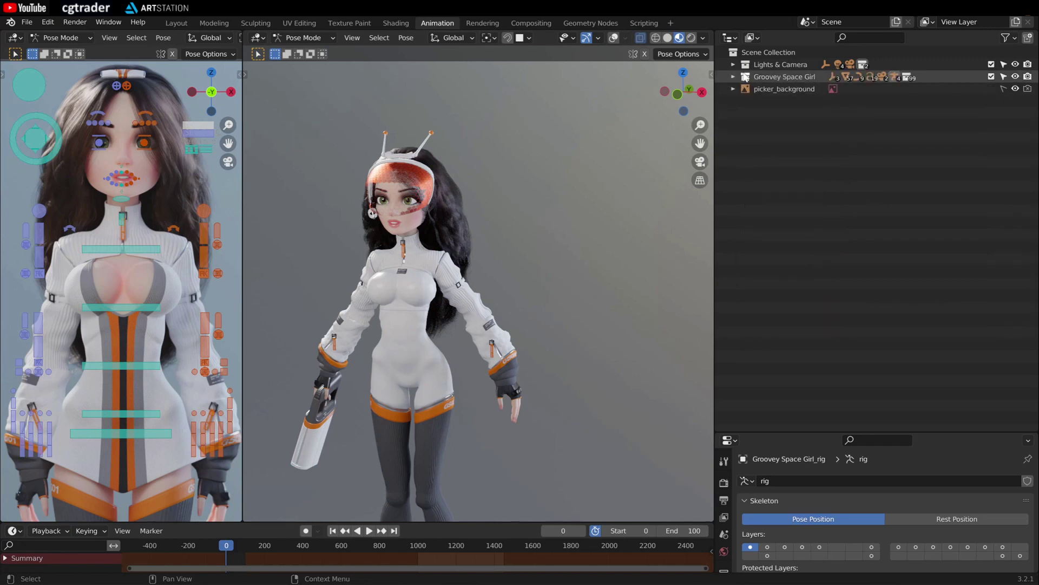
pyautogui.click(732, 79)
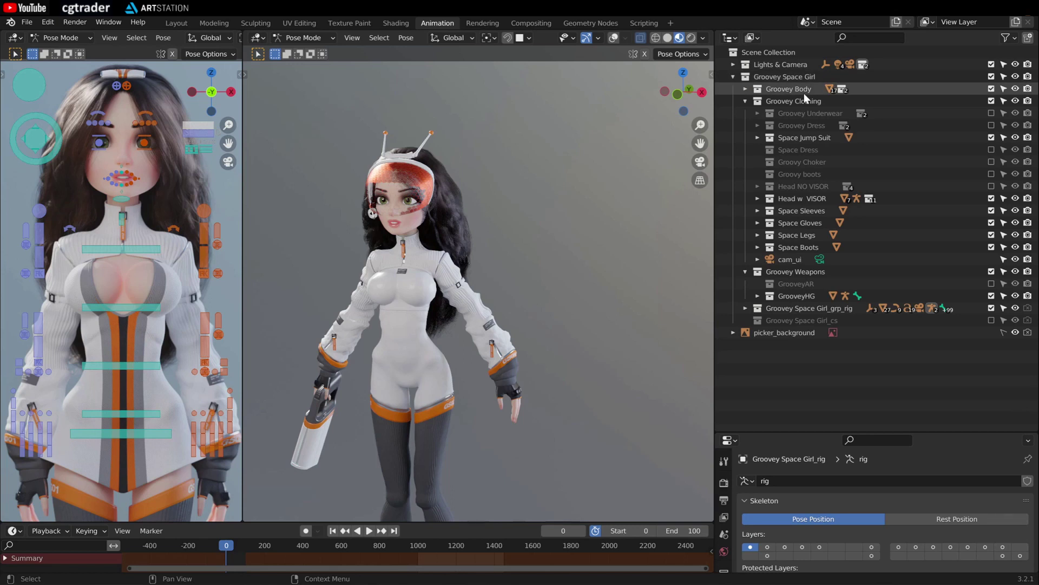
pyautogui.click(746, 101)
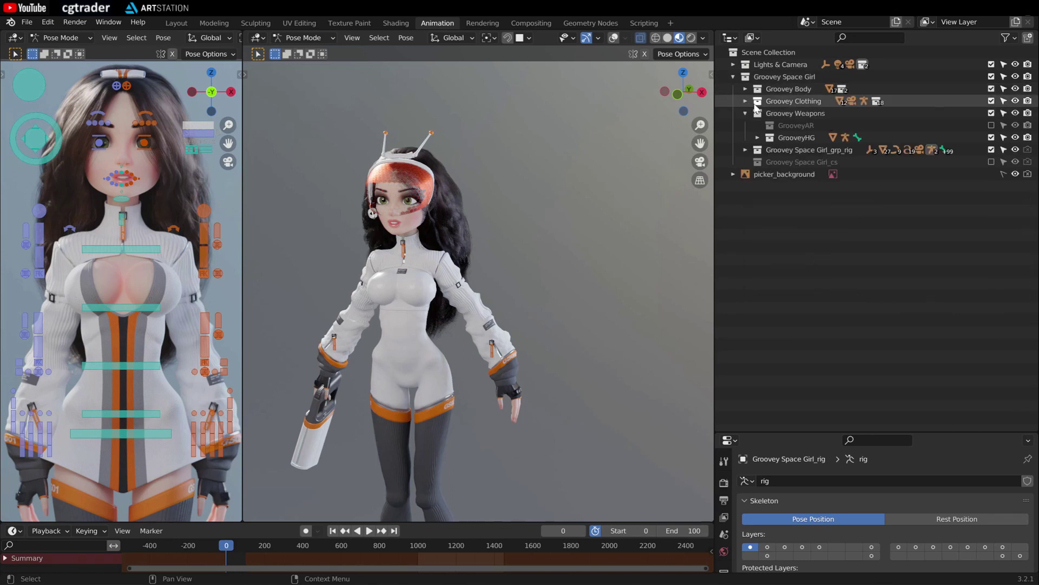
pyautogui.click(748, 113)
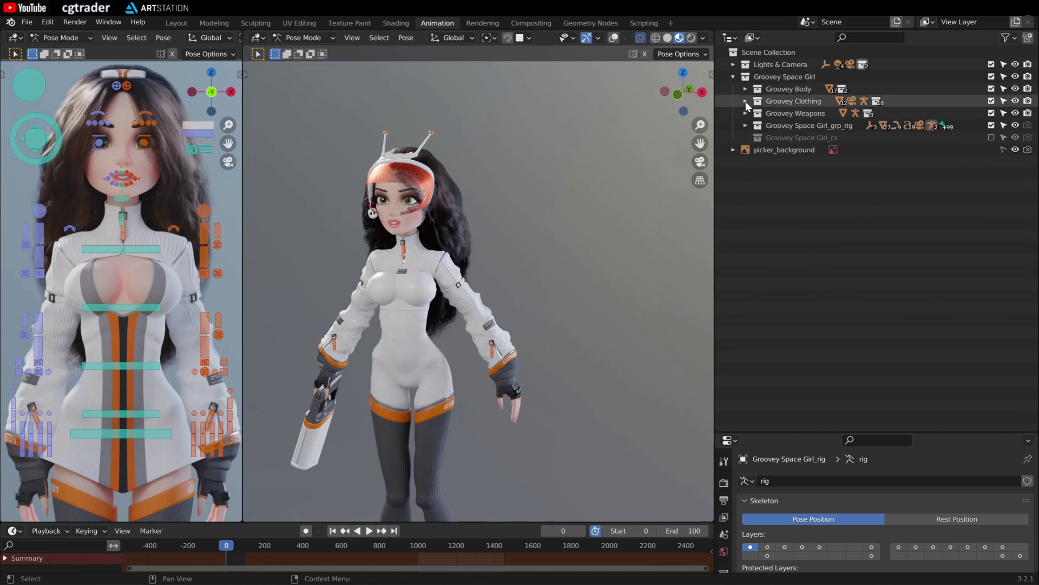
pyautogui.click(746, 101)
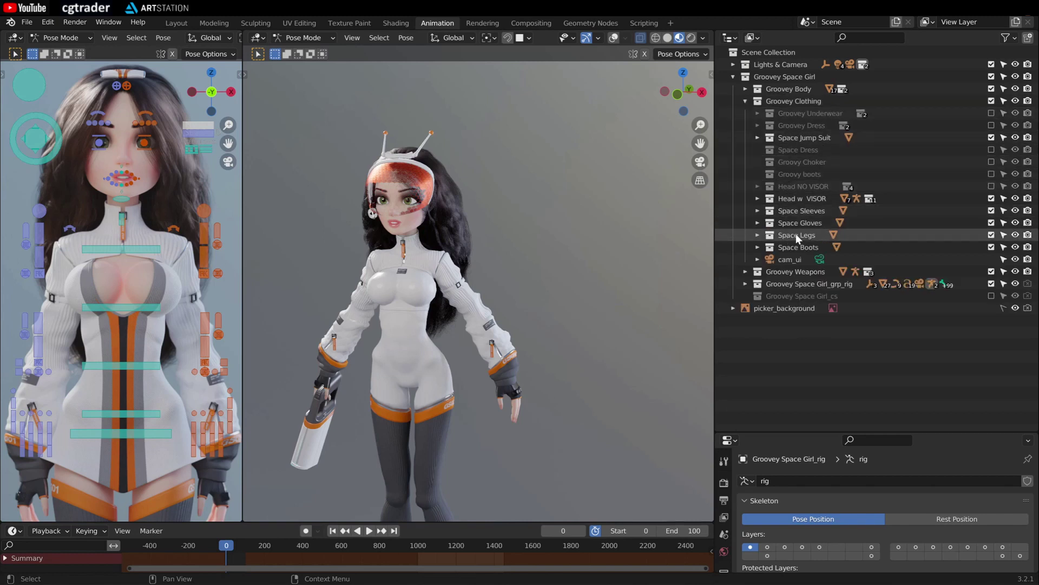
pyautogui.moveTo(519, 241); pyautogui.dragTo(480, 220, button='middle')
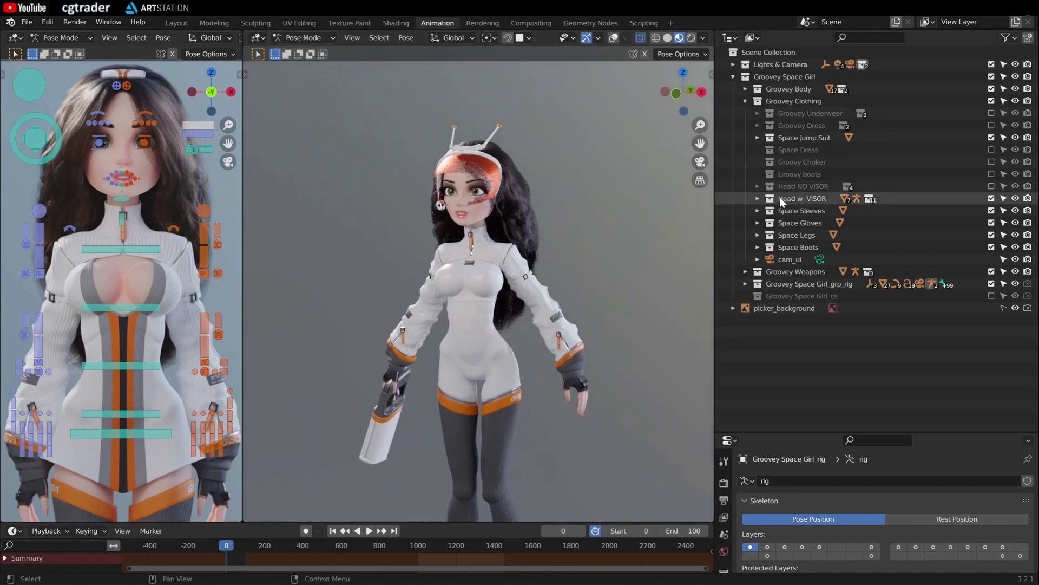
pyautogui.scroll(1, 591, 207)
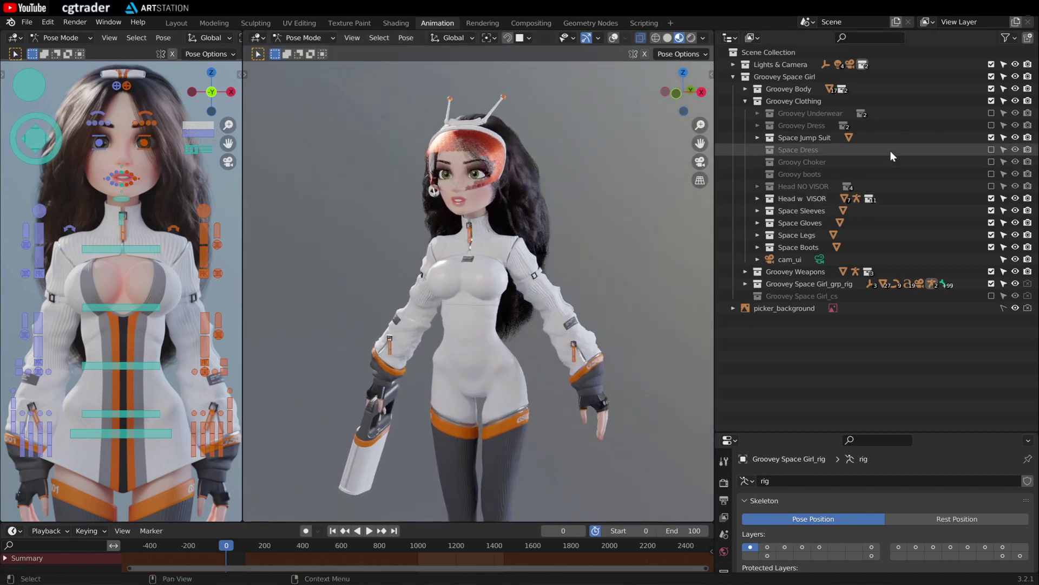
# Swap the Space Jump Suit for the Groovey Dress and exclude Space Sleeves, Space Gloves and Head w VISOR.
pyautogui.click(991, 137)
pyautogui.click(991, 125)
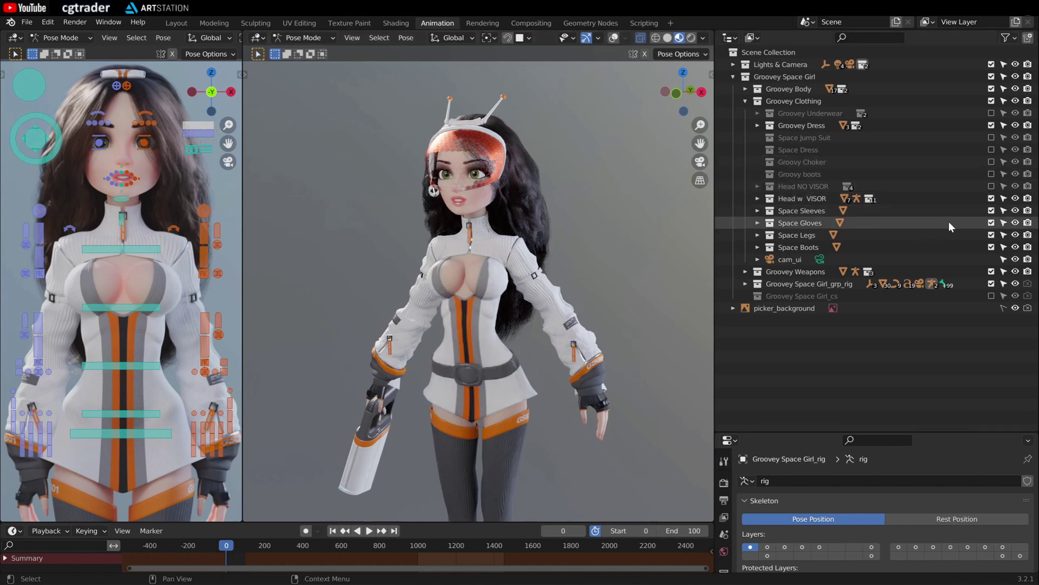
pyautogui.click(991, 211)
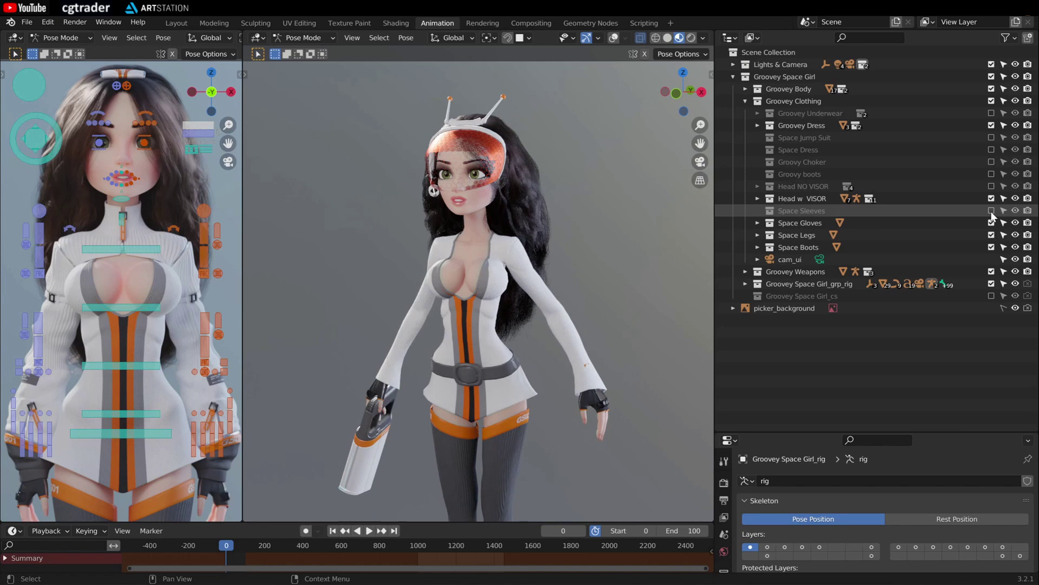
pyautogui.click(992, 222)
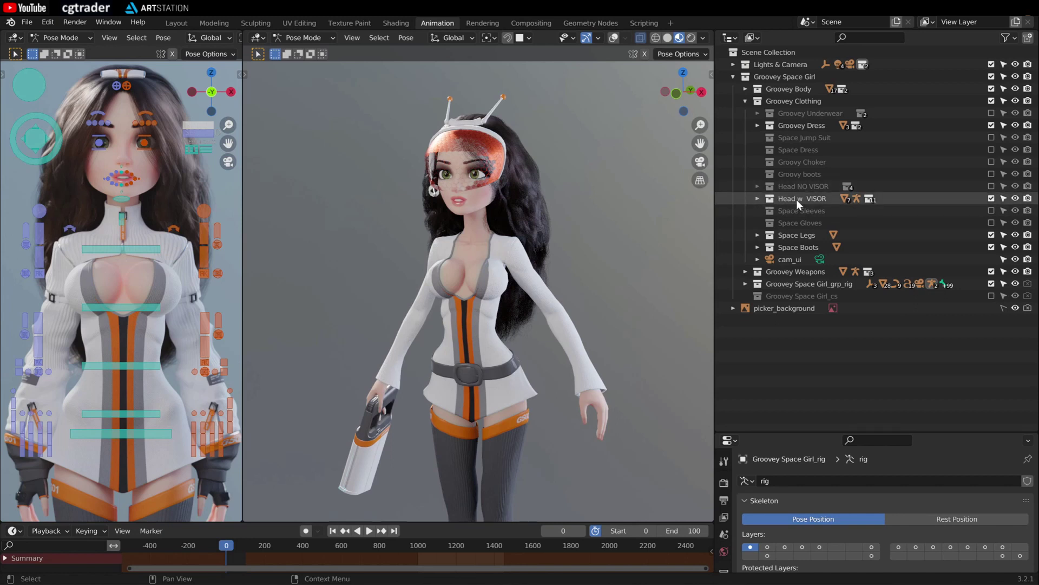
pyautogui.click(991, 198)
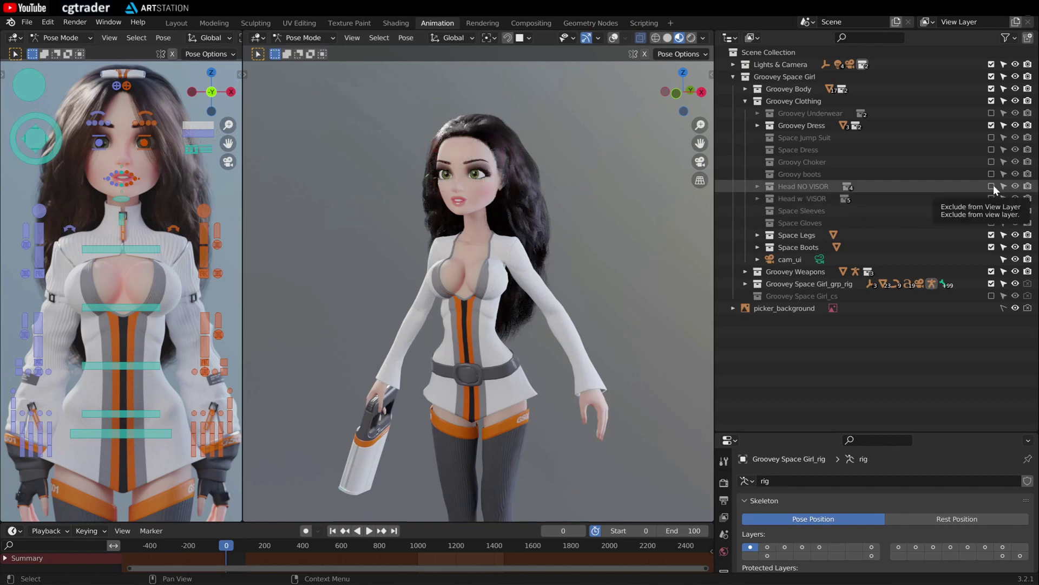
# Include Head NO VISOR, hide the Groovey Shades, and briefly hide the fringe hair to see the earring.
pyautogui.click(992, 185)
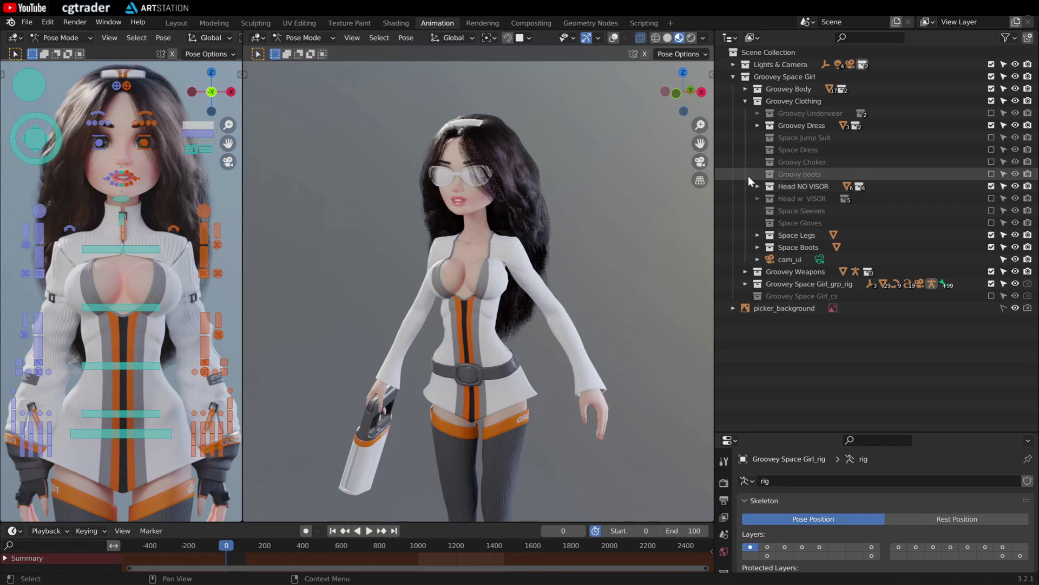
pyautogui.scroll(3, 598, 196)
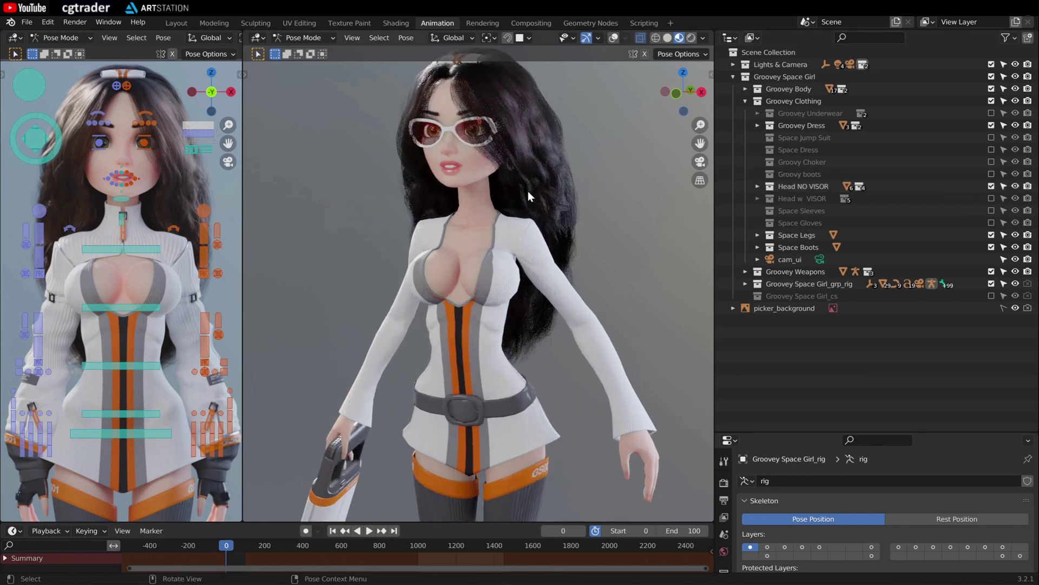
pyautogui.keyDown('shift'); pyautogui.moveTo(522, 167); pyautogui.dragTo(552, 242, button='middle'); pyautogui.keyUp('shift')
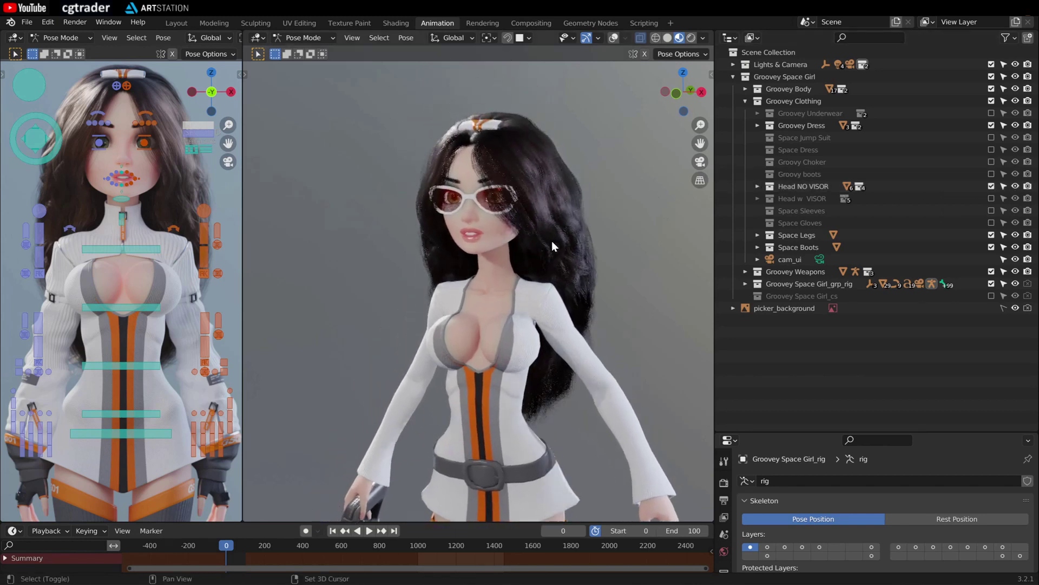
pyautogui.click(758, 186)
pyautogui.click(991, 210)
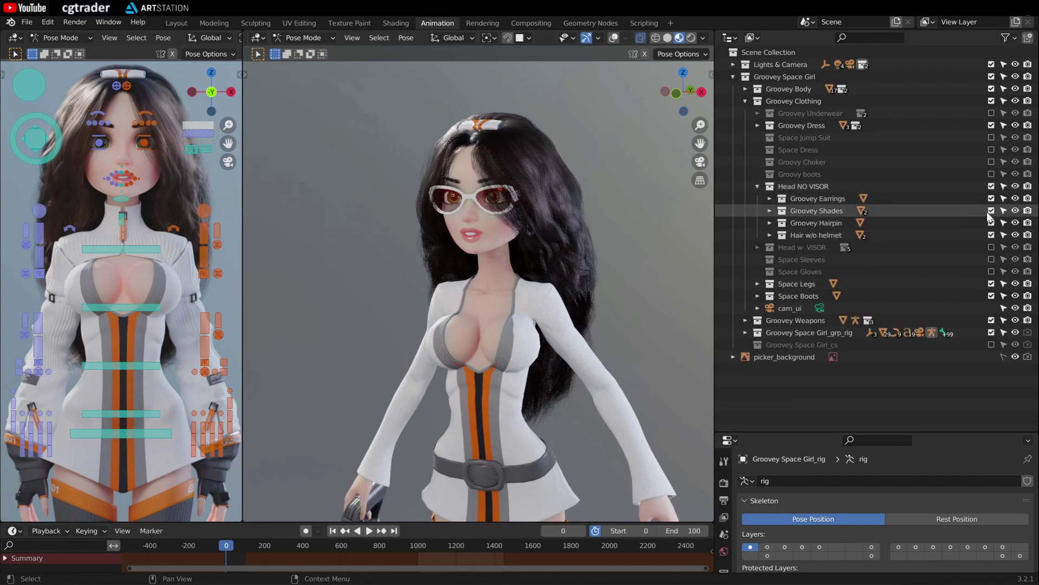
pyautogui.moveTo(599, 229); pyautogui.dragTo(550, 228, button='middle')
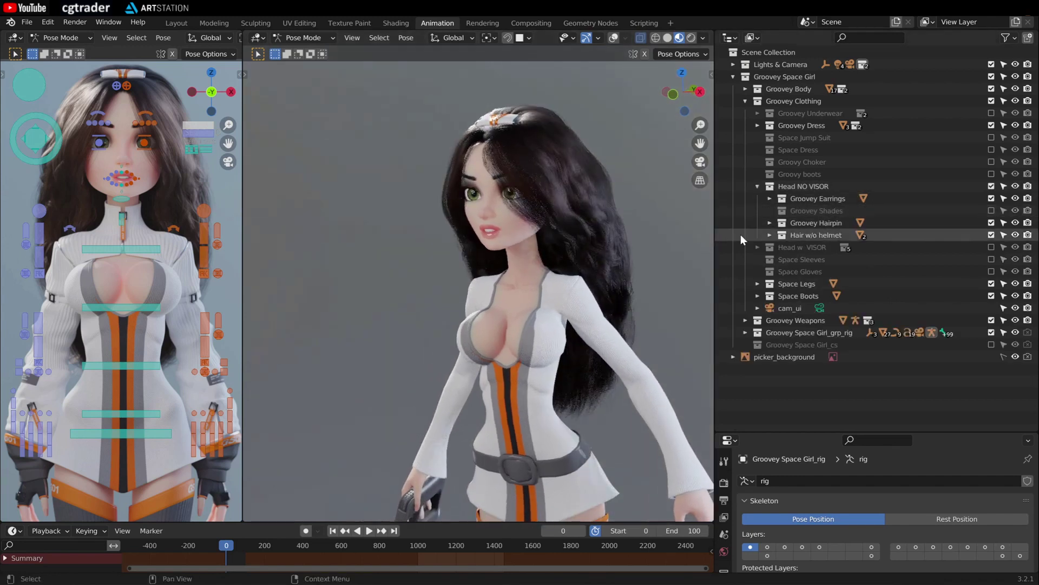
pyautogui.click(991, 235)
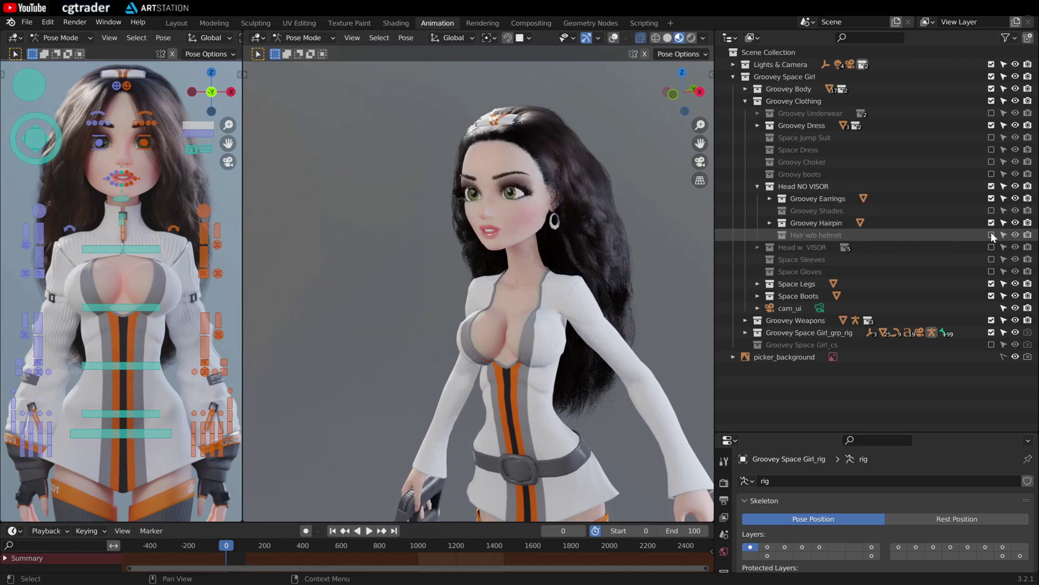
pyautogui.click(991, 235)
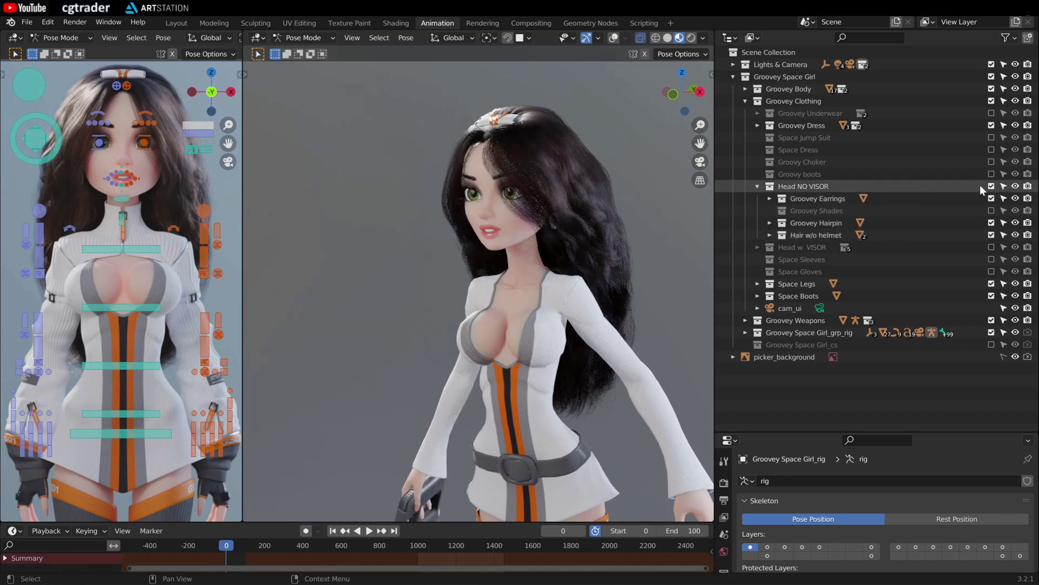
# Briefly swap back to the visor helmet, then restore Head NO VISOR and expand its parts.
pyautogui.click(758, 186)
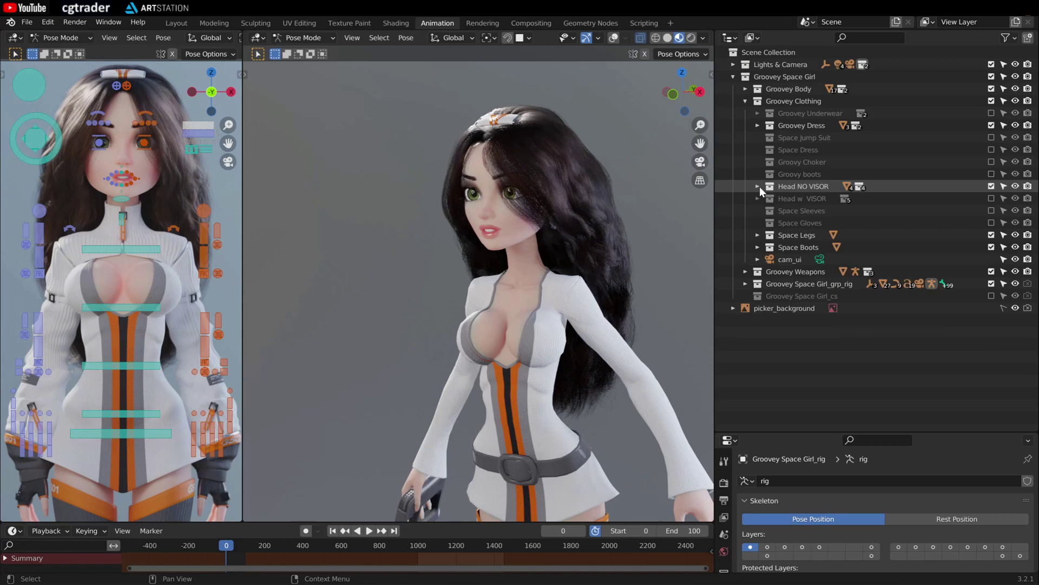
pyautogui.click(992, 186)
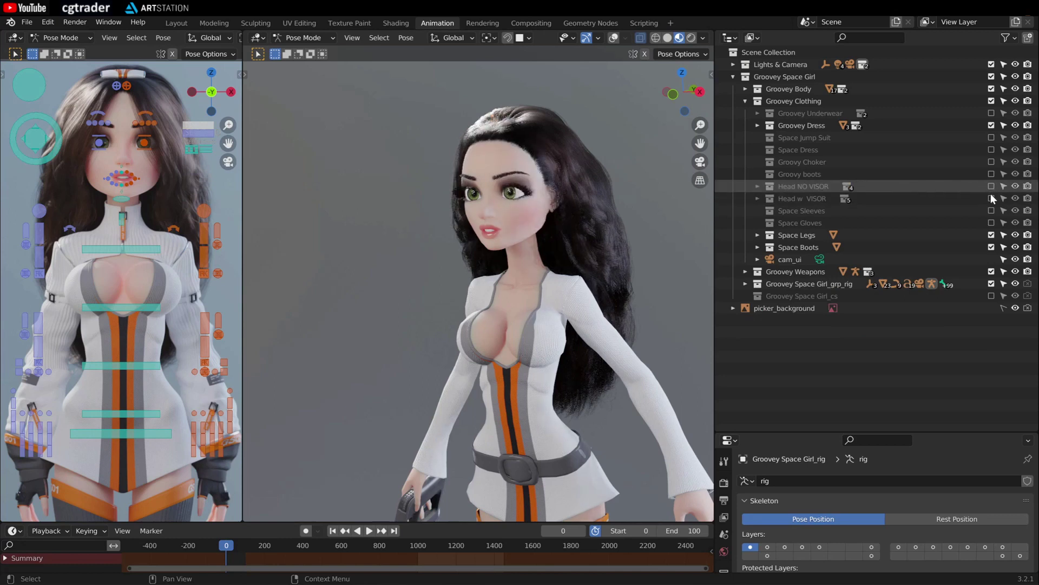
pyautogui.click(992, 198)
pyautogui.click(992, 198)
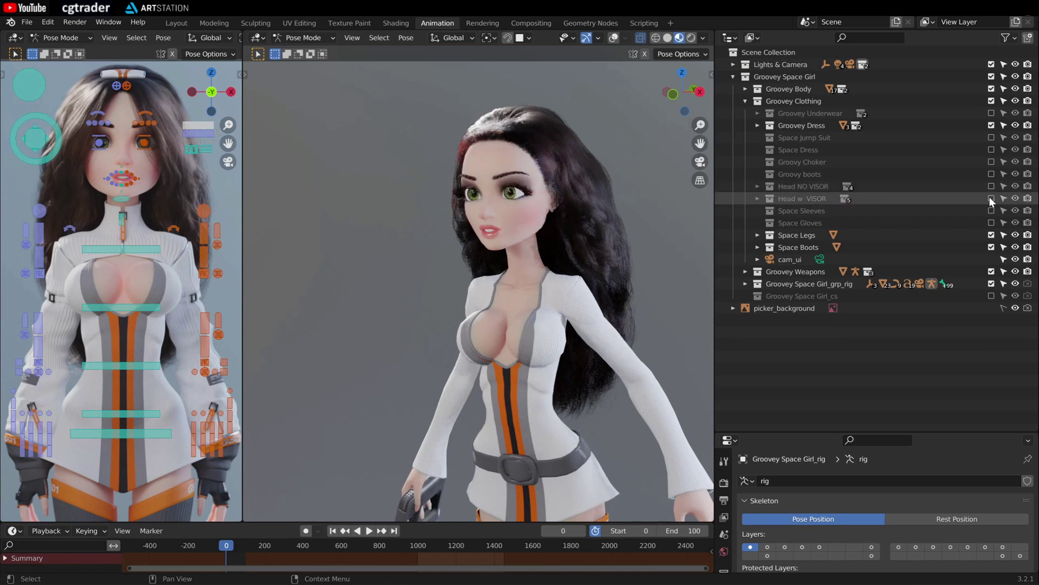
pyautogui.click(991, 186)
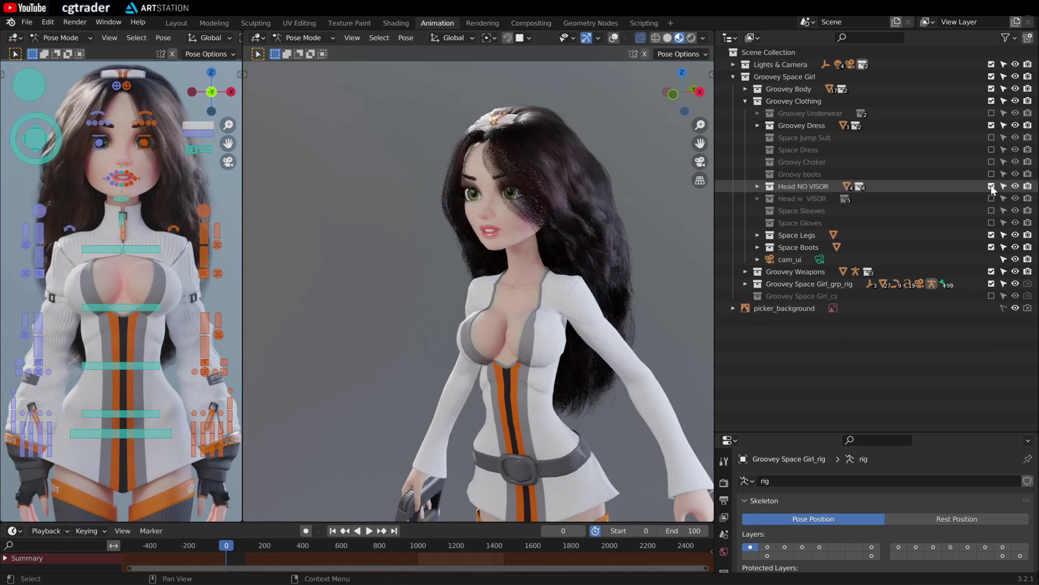
pyautogui.click(758, 187)
# Close in on the face and toggle the Groovey Earrings off and back on.
pyautogui.moveTo(557, 199); pyautogui.dragTo(597, 197, button='middle')
pyautogui.scroll(2, 590, 202)
pyautogui.moveTo(544, 216); pyautogui.dragTo(604, 214, button='middle')
pyautogui.scroll(2, 501, 210)
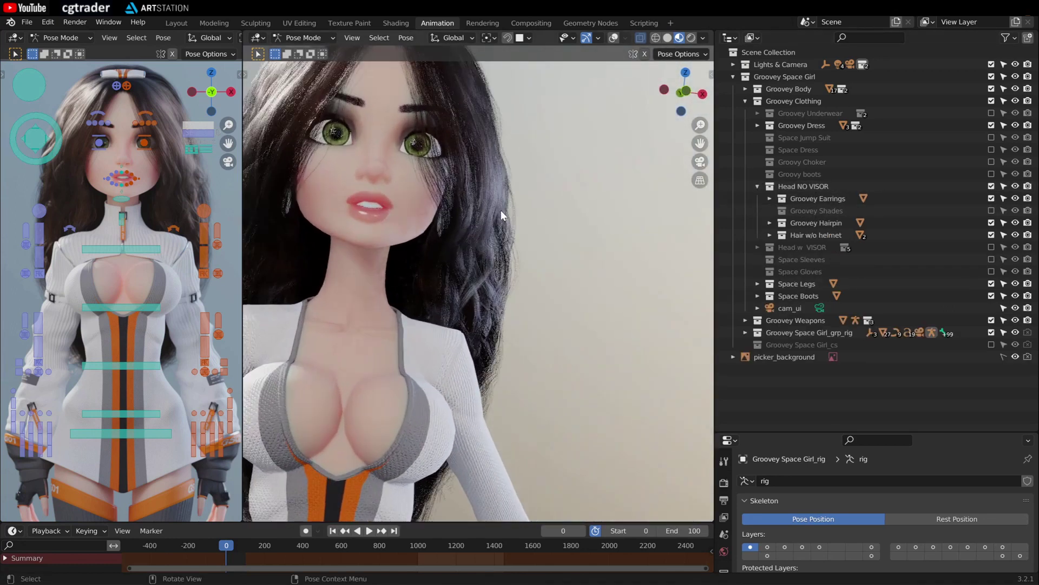
pyautogui.moveTo(499, 207)
pyautogui.mouseDown(button='middle')
pyautogui.moveTo(495, 197)
pyautogui.moveTo(509, 196)
pyautogui.moveTo(466, 213)
pyautogui.moveTo(485, 226)
pyautogui.moveTo(514, 214)
pyautogui.mouseUp(button='middle')
pyautogui.scroll(2, 509, 196)
pyautogui.scroll(1, 503, 198)
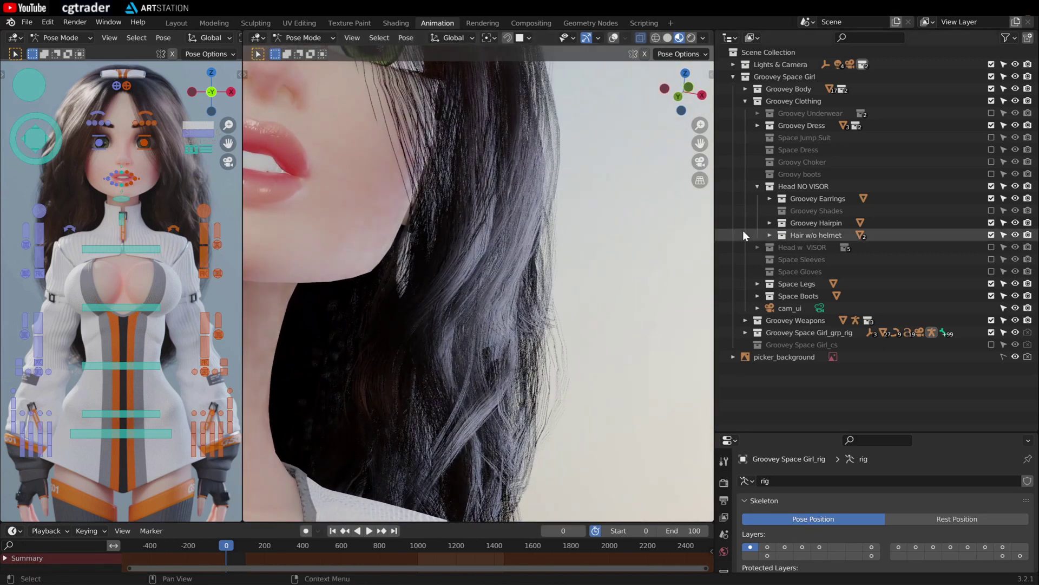
pyautogui.click(992, 198)
pyautogui.click(992, 199)
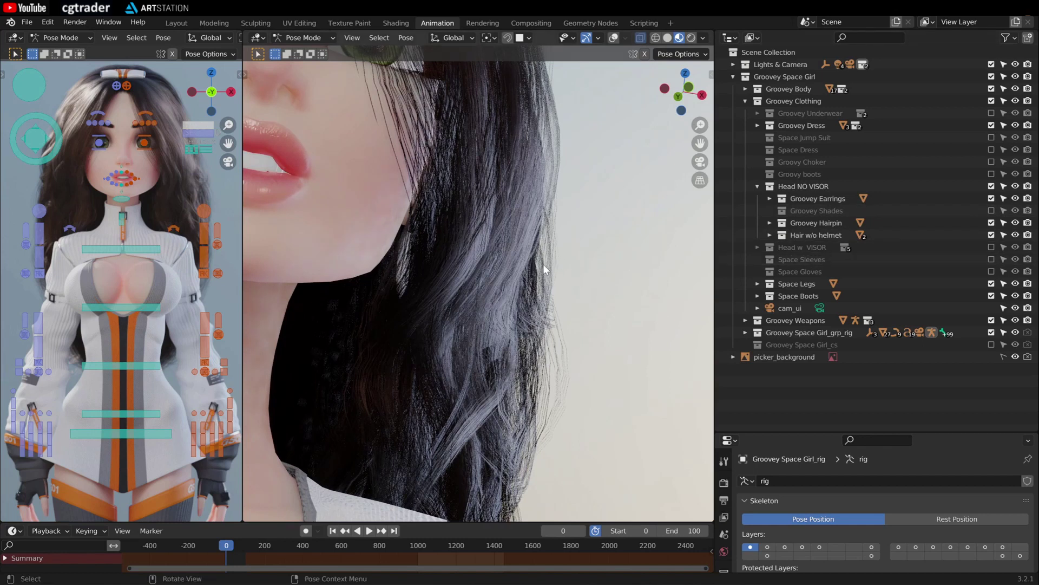
# Zoom back out and switch the rig from Pose Mode to Object Mode with Ctrl+Tab.
pyautogui.scroll(-8, 543, 264)
pyautogui.scroll(-1, 490, 261)
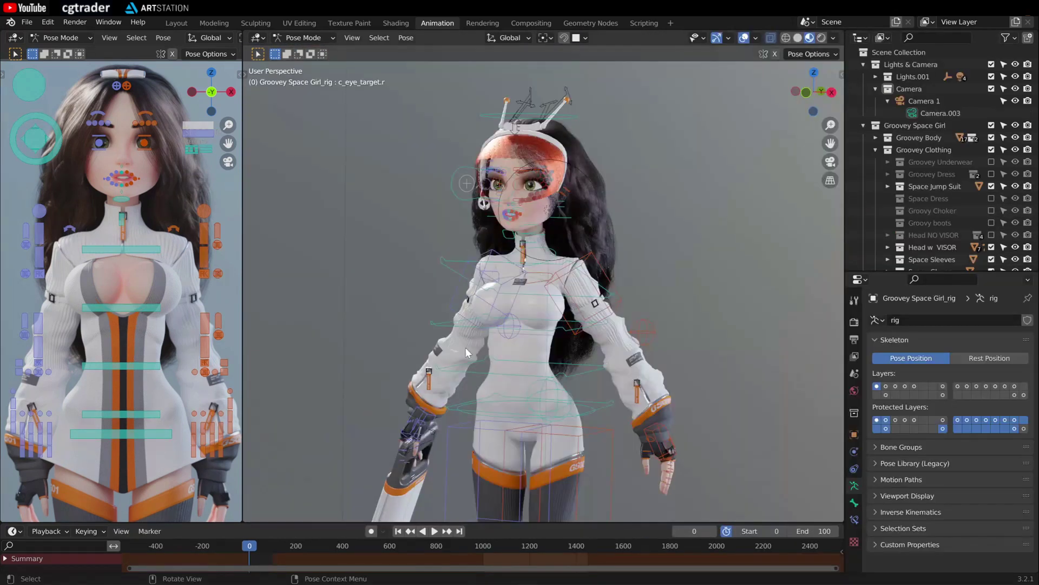
pyautogui.hotkey('ctrl', 'Tab')
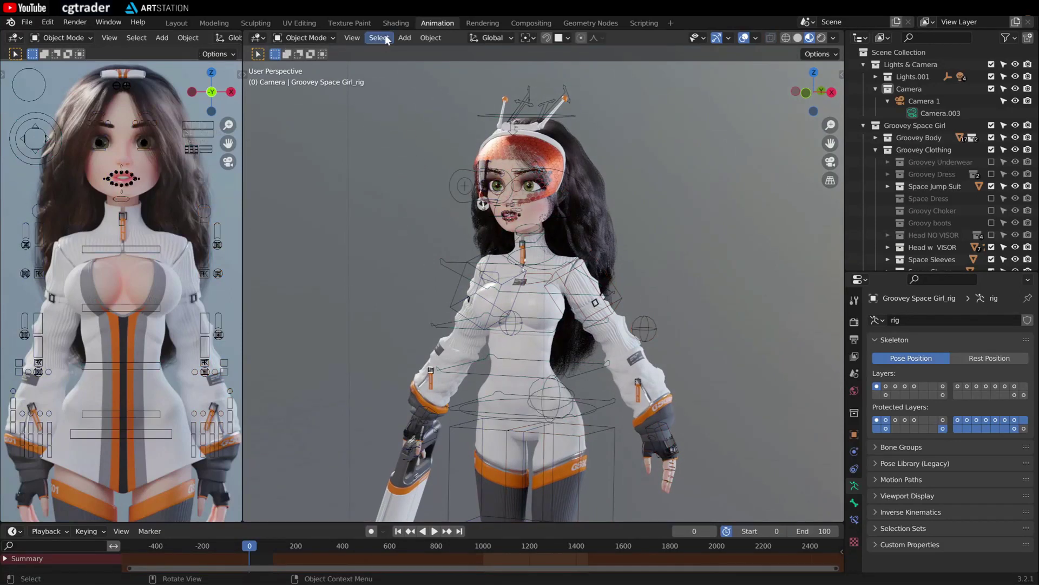
# In the Shading workspace, view the Groovey Helmet node tree, then select the sleeve for Groovey-Sleeves.
pyautogui.click(392, 22)
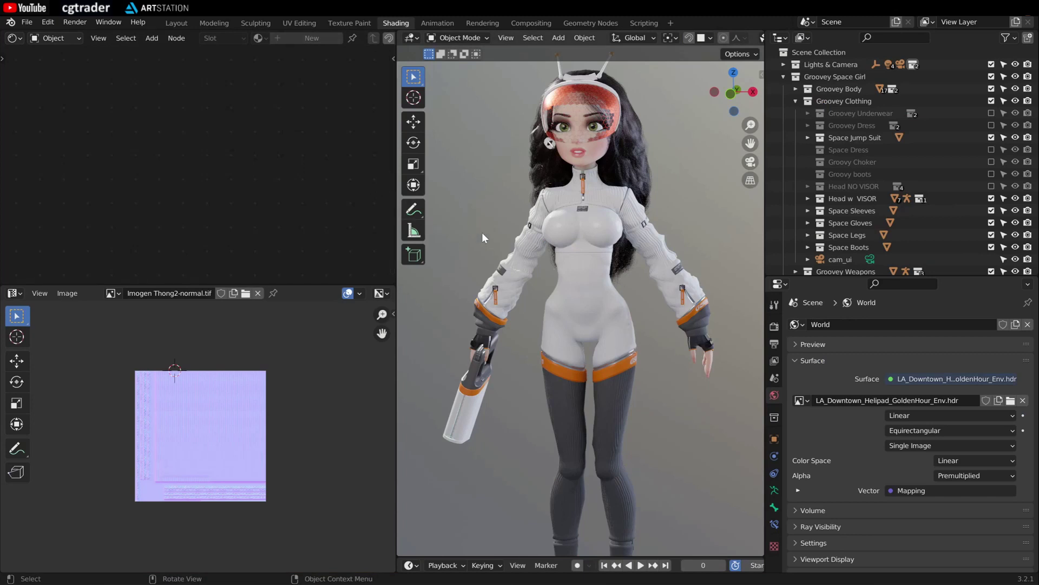
pyautogui.moveTo(606, 233); pyautogui.dragTo(576, 264, button='middle')
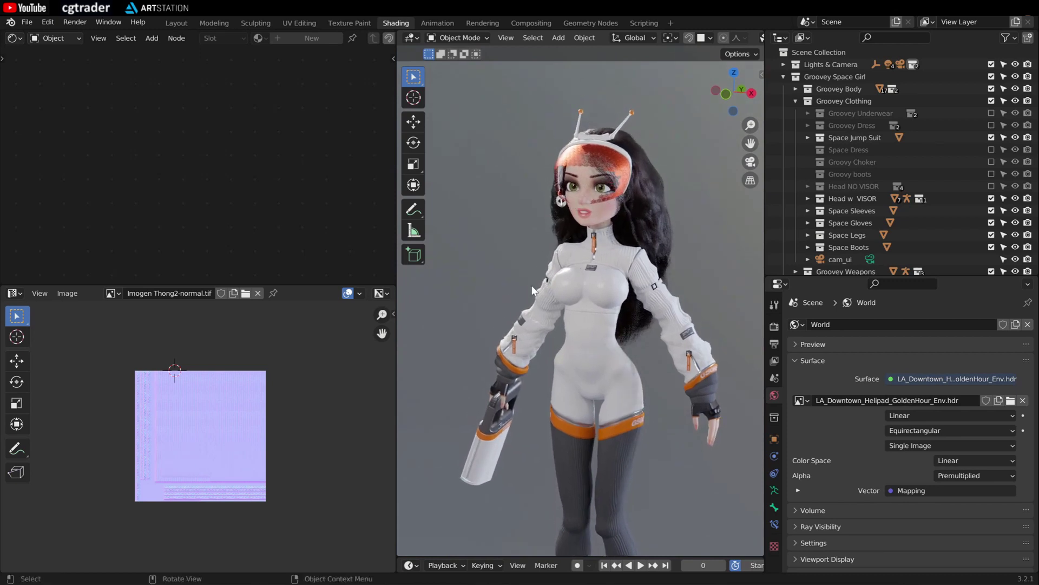
pyautogui.click(567, 167)
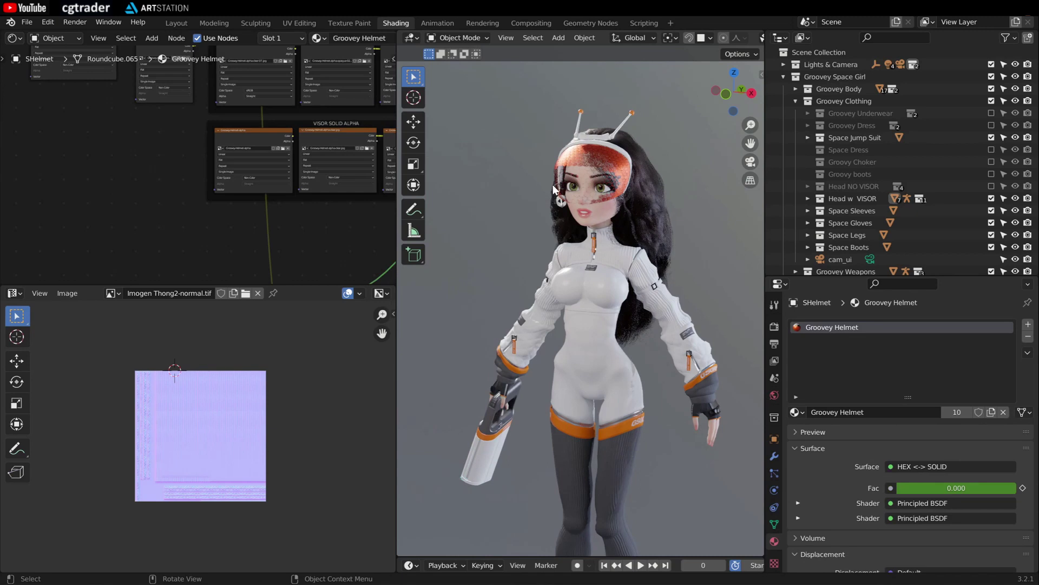
pyautogui.scroll(-1, 313, 196)
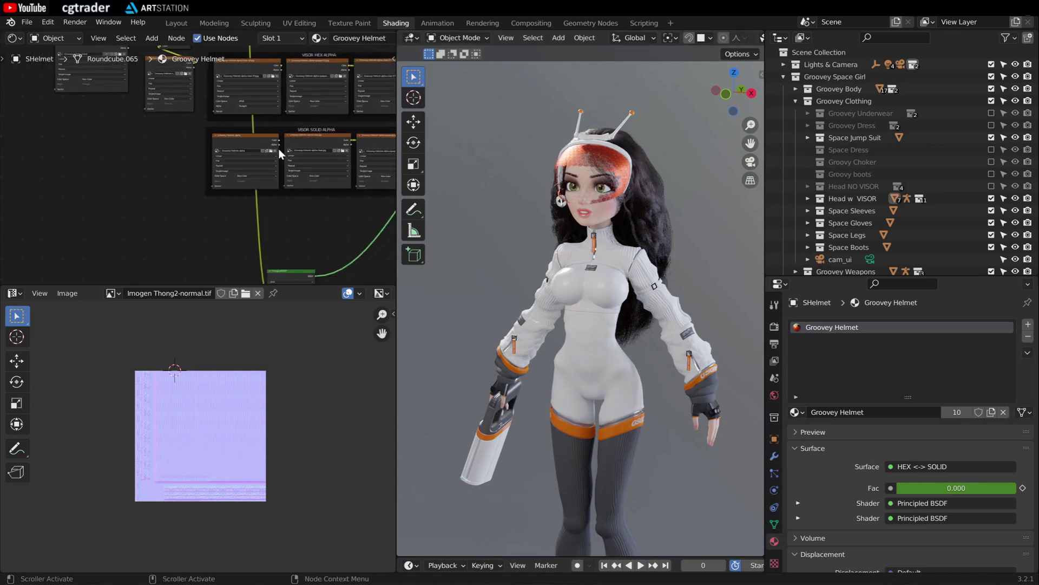
pyautogui.scroll(-1, 295, 165)
pyautogui.moveTo(302, 174); pyautogui.dragTo(274, 212, button='middle')
pyautogui.click(555, 262)
# Preview the white sleeve textures: WHITE-ORANGE, WHITE-PINK, WHITE-BLUE, WHITE-RED and WHITE-GREEN.
pyautogui.scroll(1, 300, 217)
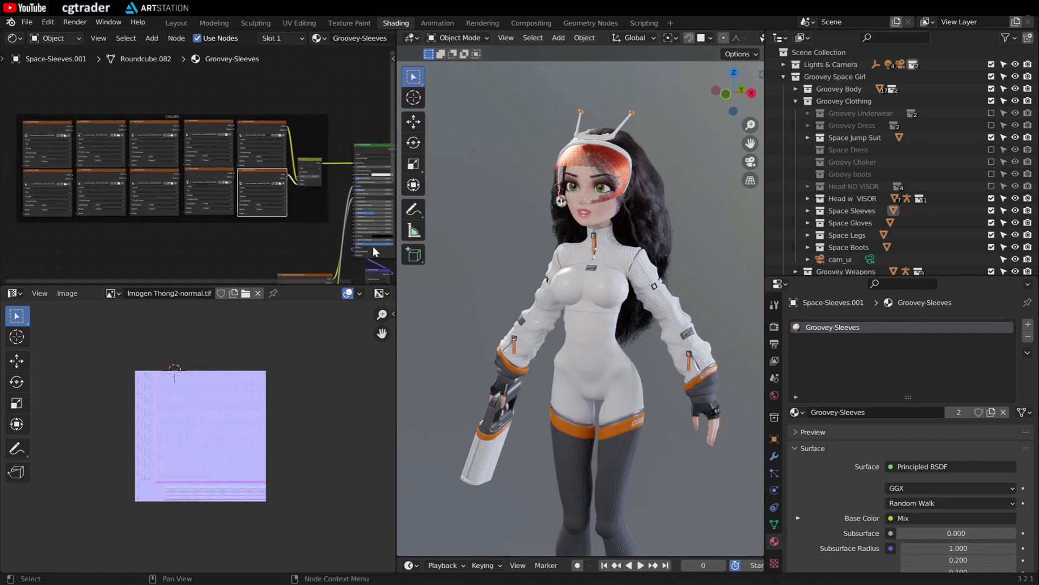
pyautogui.scroll(4, 167, 202)
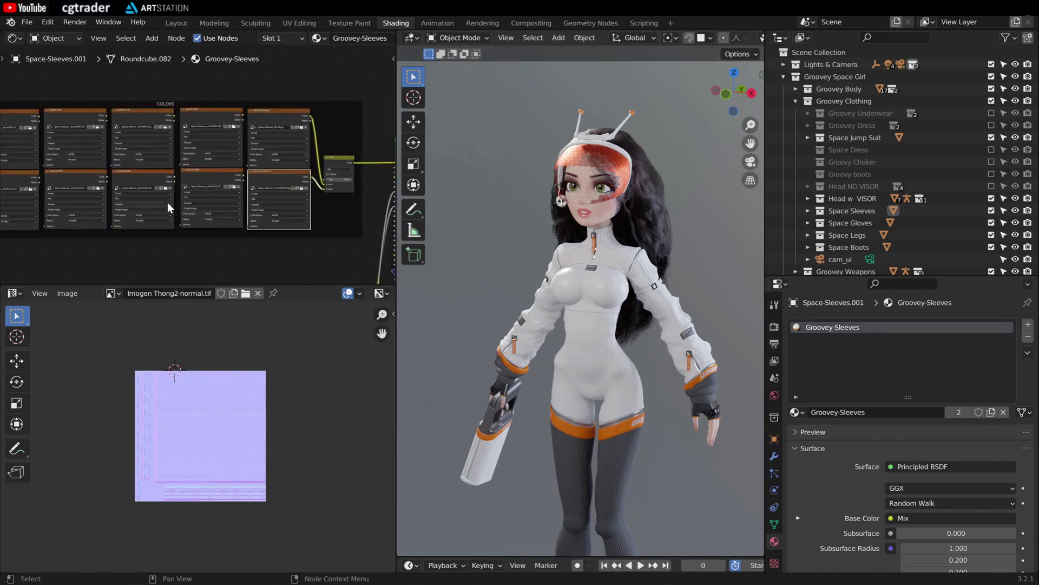
pyautogui.scroll(1, 145, 142)
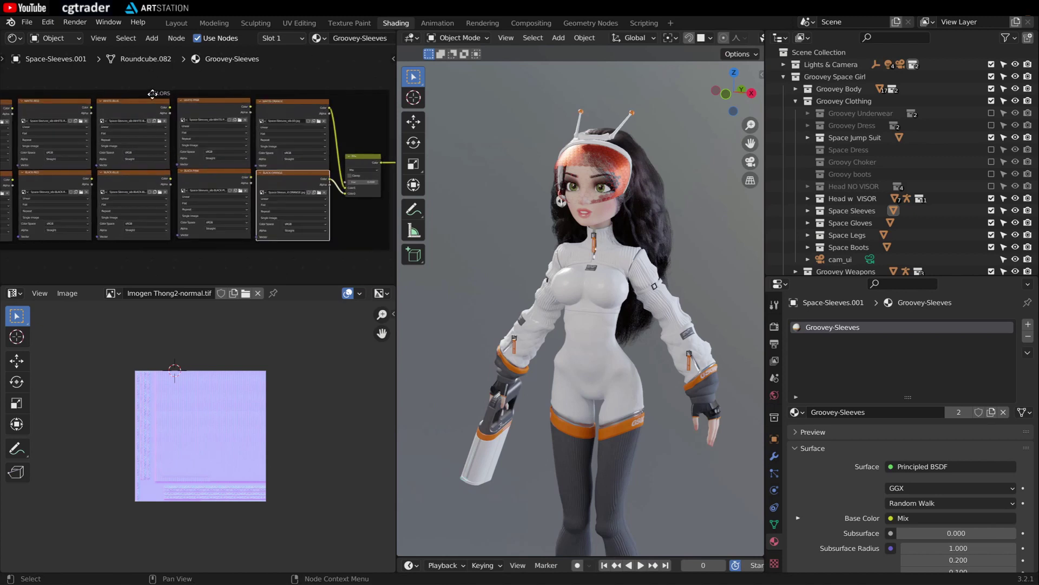
pyautogui.scroll(-1, 162, 141)
pyautogui.scroll(-1, 217, 181)
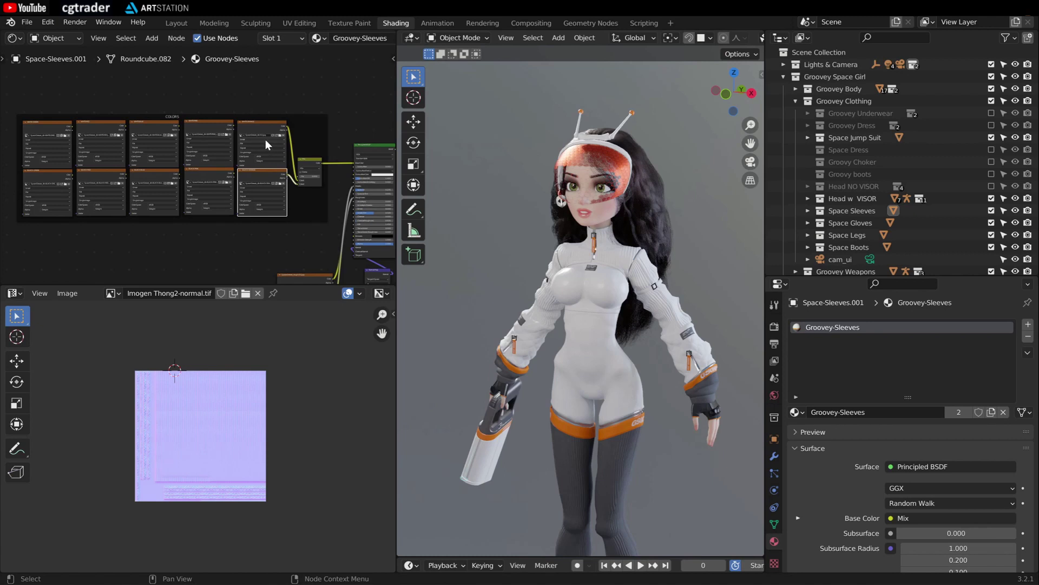
pyautogui.scroll(3, 265, 136)
pyautogui.scroll(-2, 54, 133)
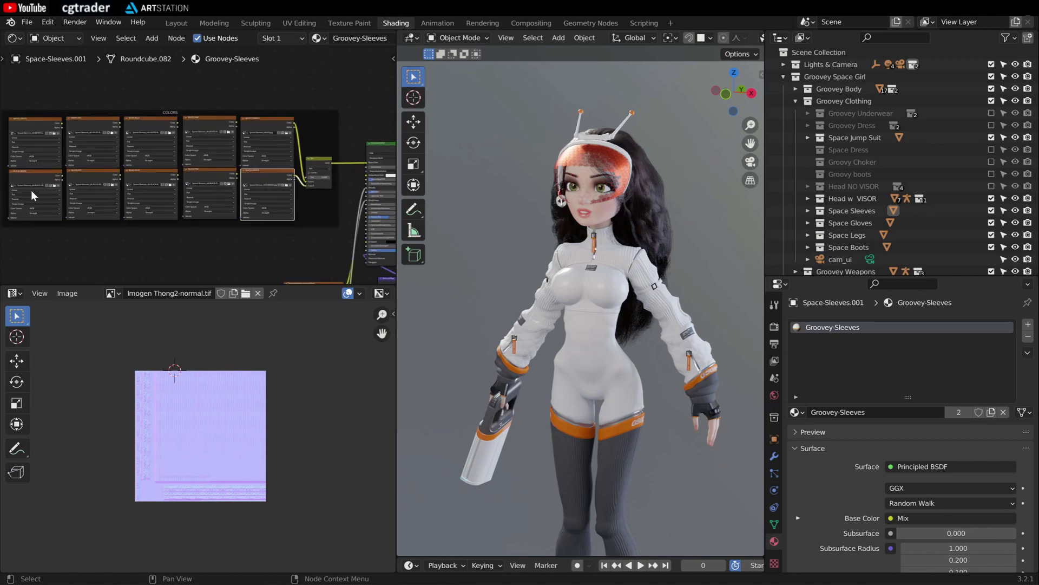
pyautogui.scroll(1, 192, 163)
pyautogui.click(278, 106)
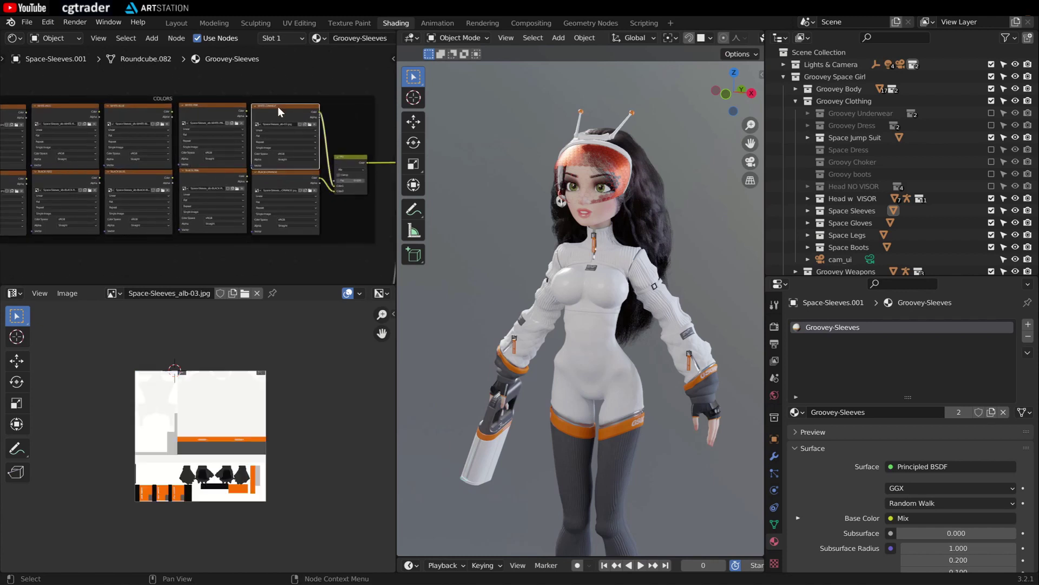
pyautogui.scroll(1, 279, 125)
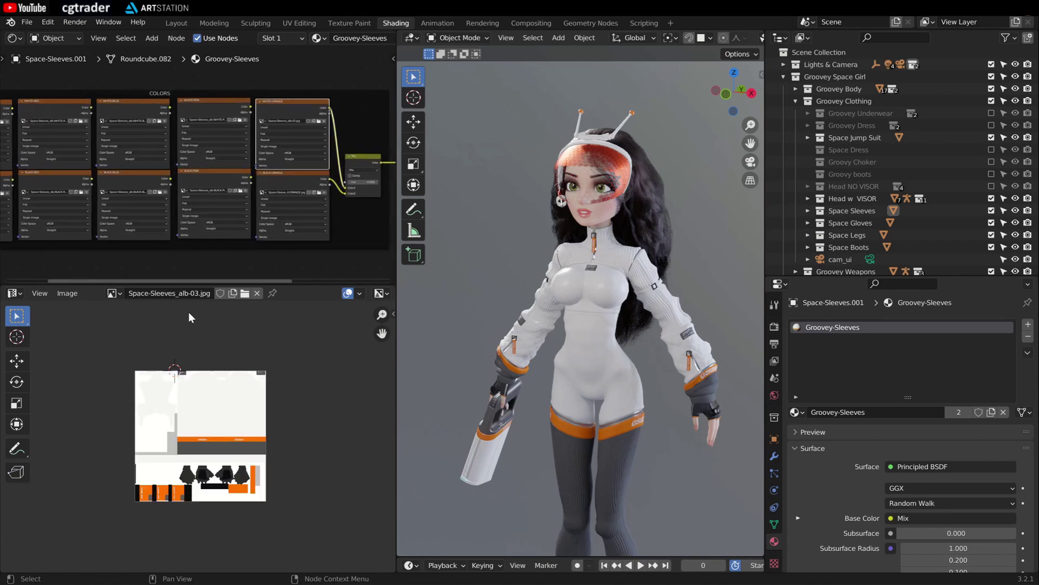
pyautogui.scroll(3, 196, 406)
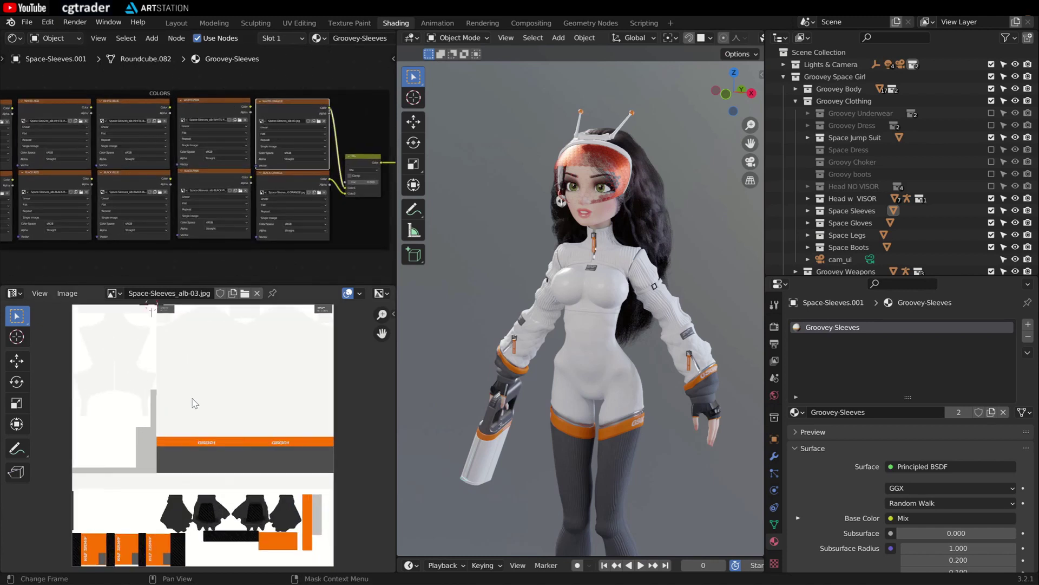
pyautogui.click(217, 102)
pyautogui.click(141, 98)
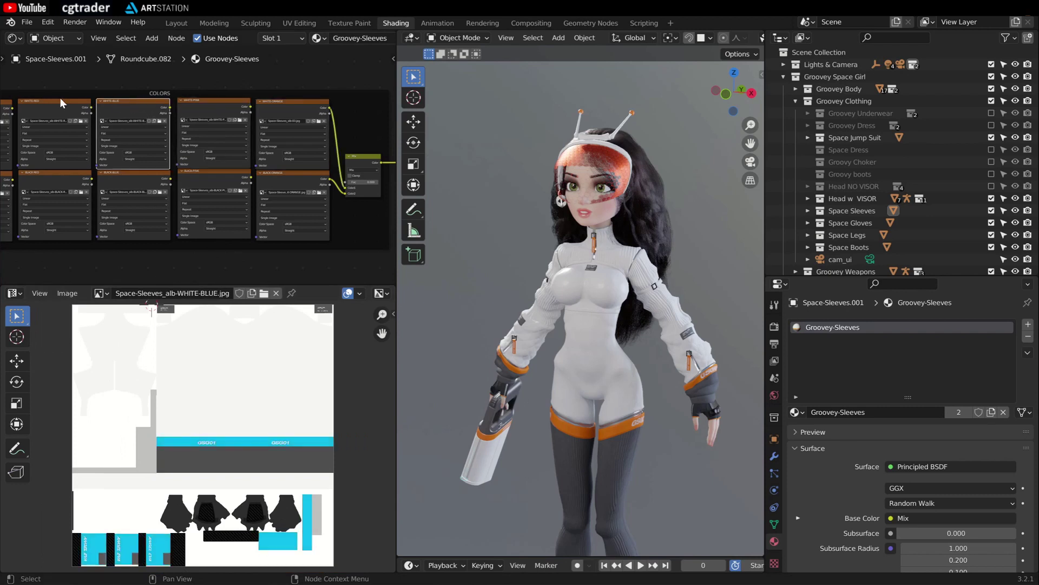
pyautogui.click(60, 98)
pyautogui.scroll(-1, 59, 101)
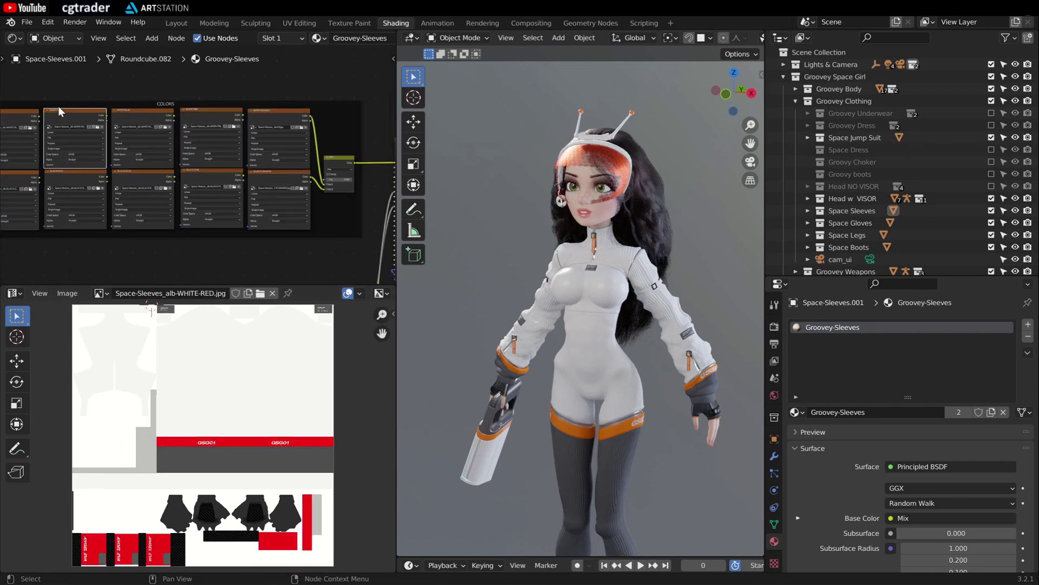
pyautogui.click(24, 114)
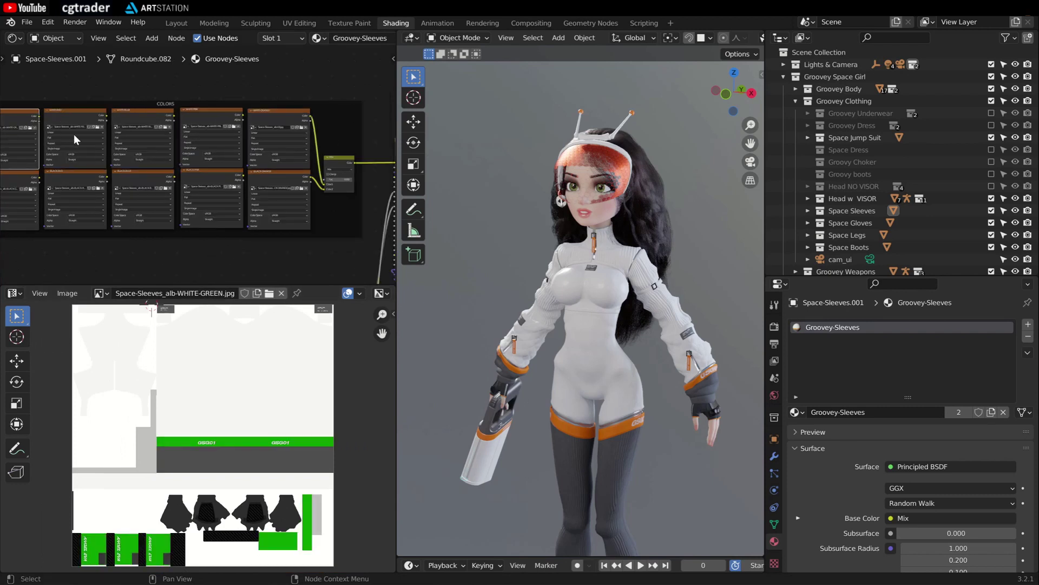
# Preview the black sleeve textures: BLACK-ORANGE, BLACK-PINK, BLACK-BLUE, ending on BLACK-RED.
pyautogui.click(265, 176)
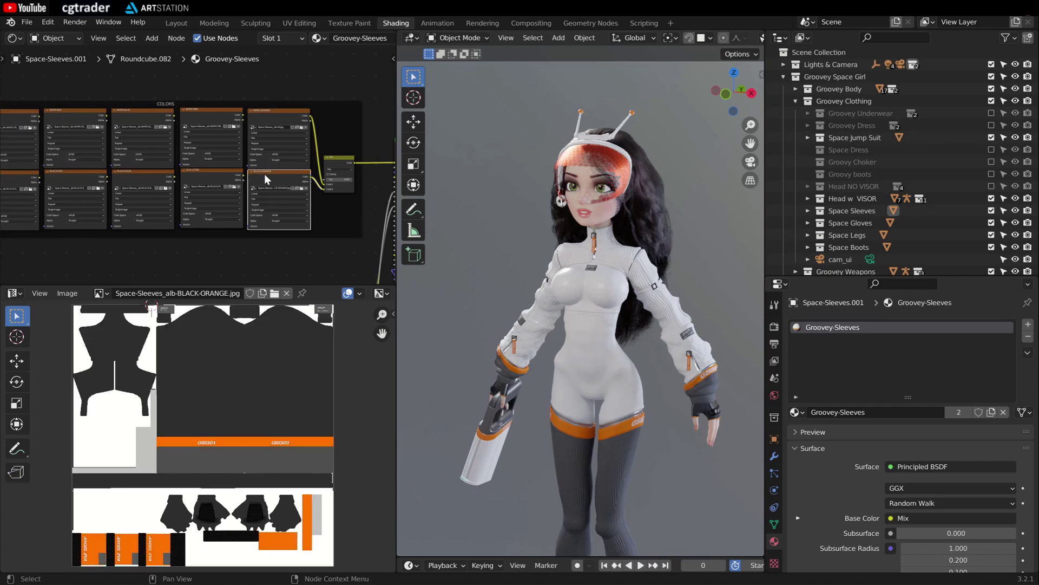
pyautogui.click(225, 172)
pyautogui.click(117, 174)
pyautogui.click(48, 176)
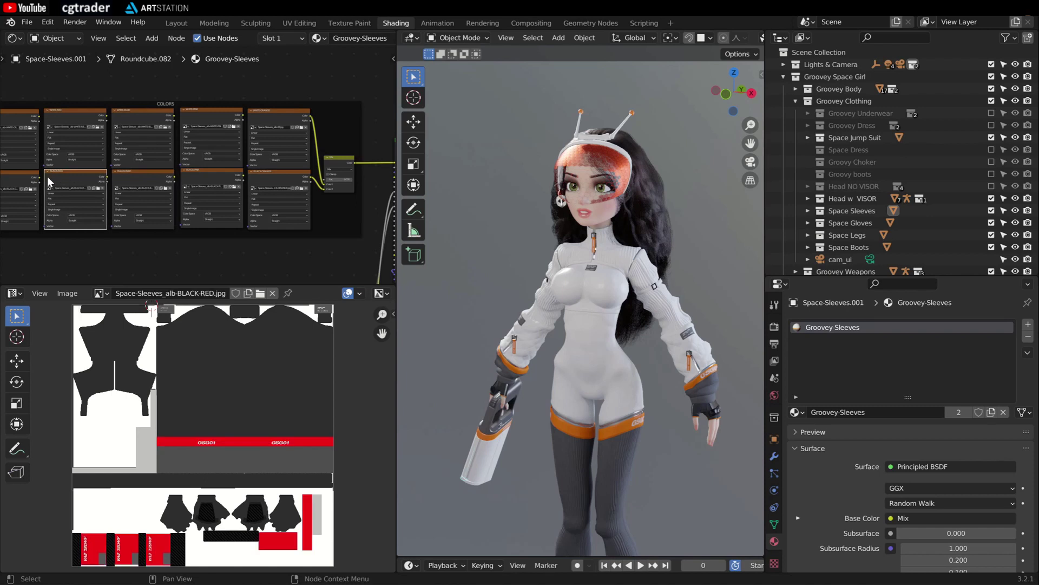
pyautogui.scroll(5, 318, 203)
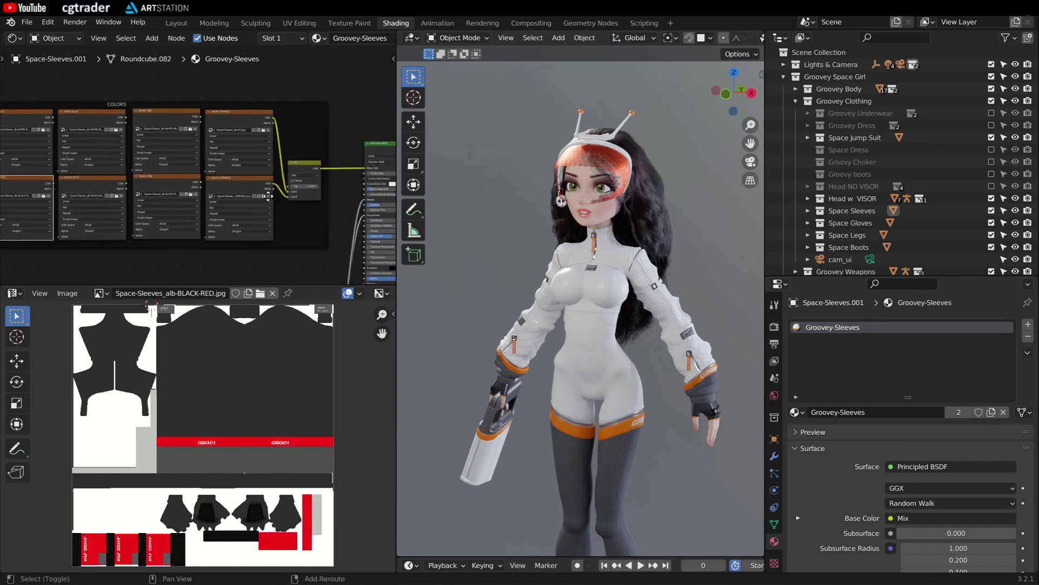
# Set the sleeve Mix Fac to 1.000 and connect the BLACK-PINK texture's Color to Color2.
pyautogui.keyDown('shift'); pyautogui.moveTo(270, 162); pyautogui.dragTo(282, 173, button='middle'); pyautogui.keyUp('shift')
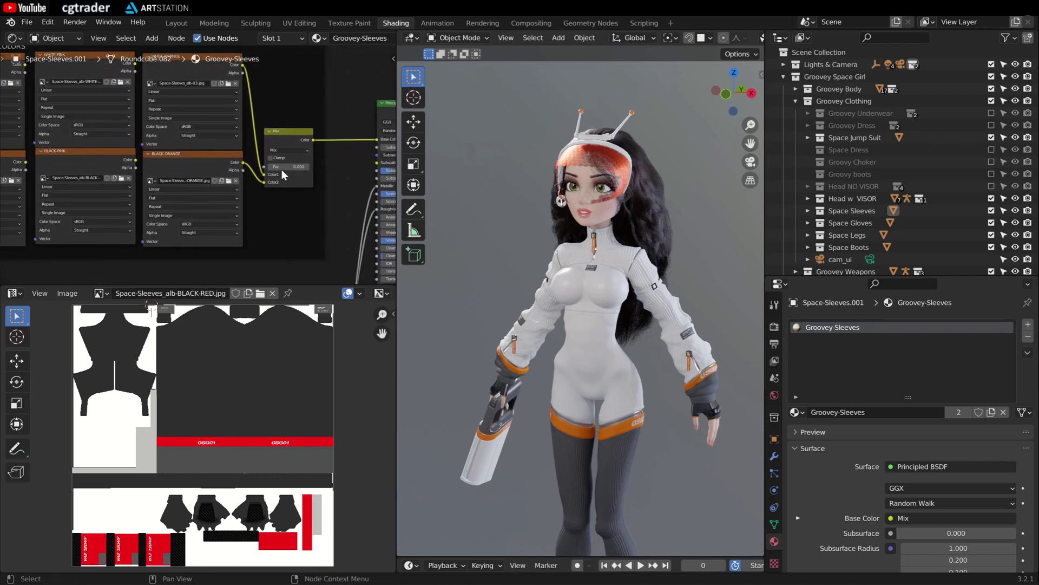
pyautogui.moveTo(281, 168); pyautogui.dragTo(309, 168)
pyautogui.scroll(-1, 194, 177)
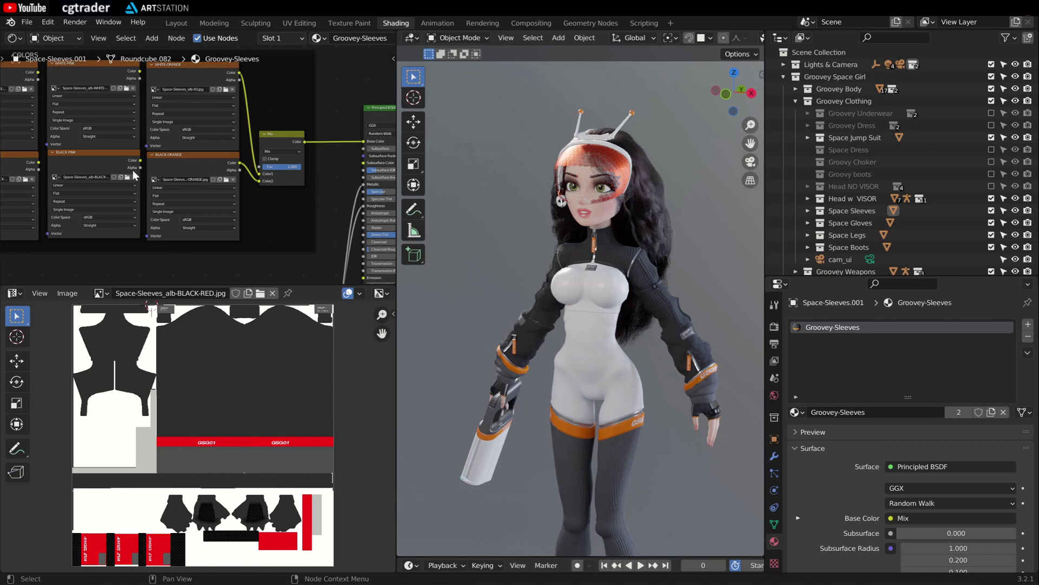
pyautogui.moveTo(137, 159); pyautogui.dragTo(259, 181)
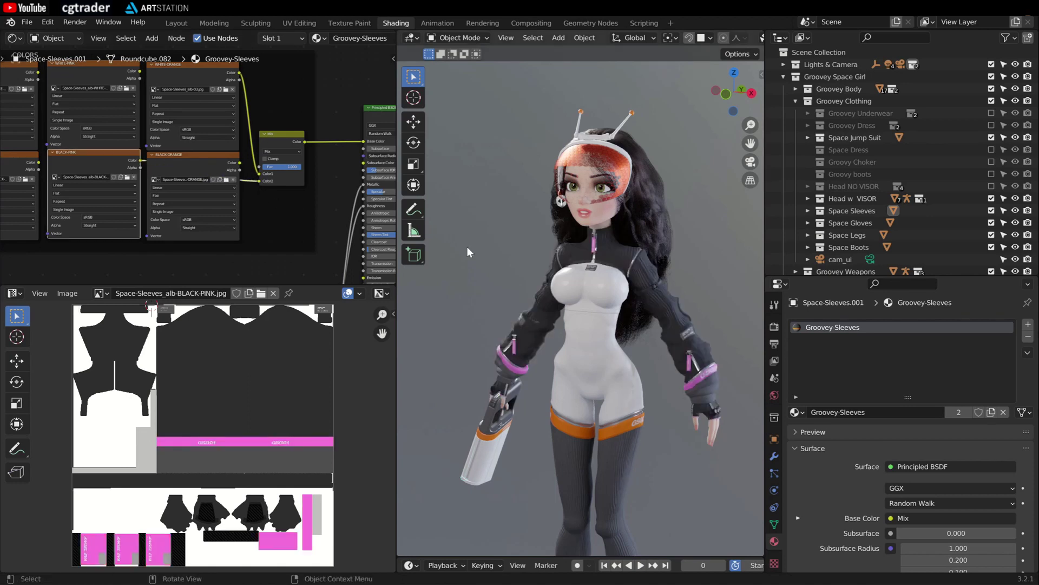
pyautogui.moveTo(524, 243); pyautogui.dragTo(509, 227, button='middle')
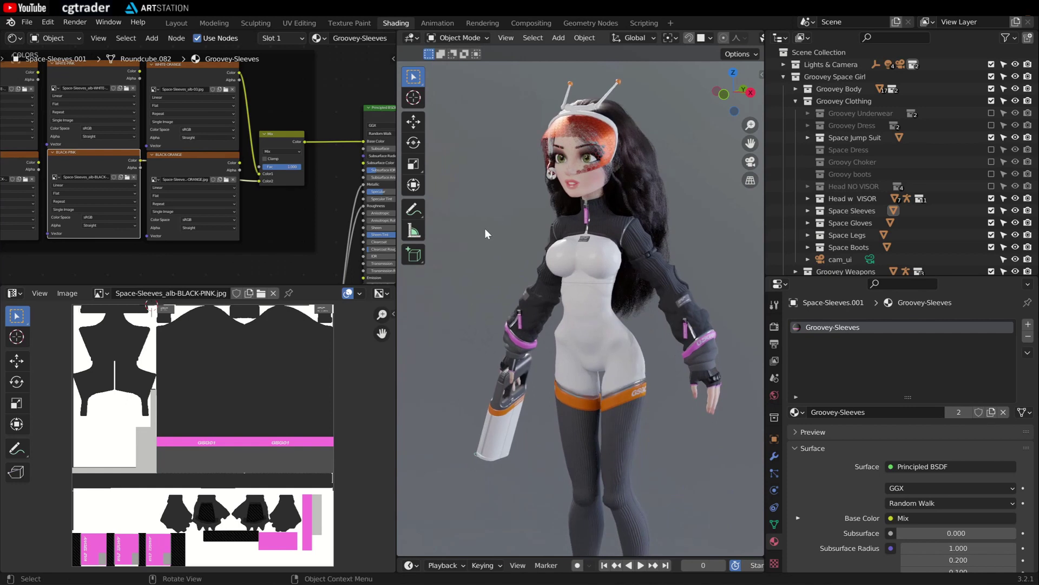
# Select the hair, set its Mix Fac to 0 and link hair_demo_alb_blonde01's Color into Color1.
pyautogui.click(638, 168)
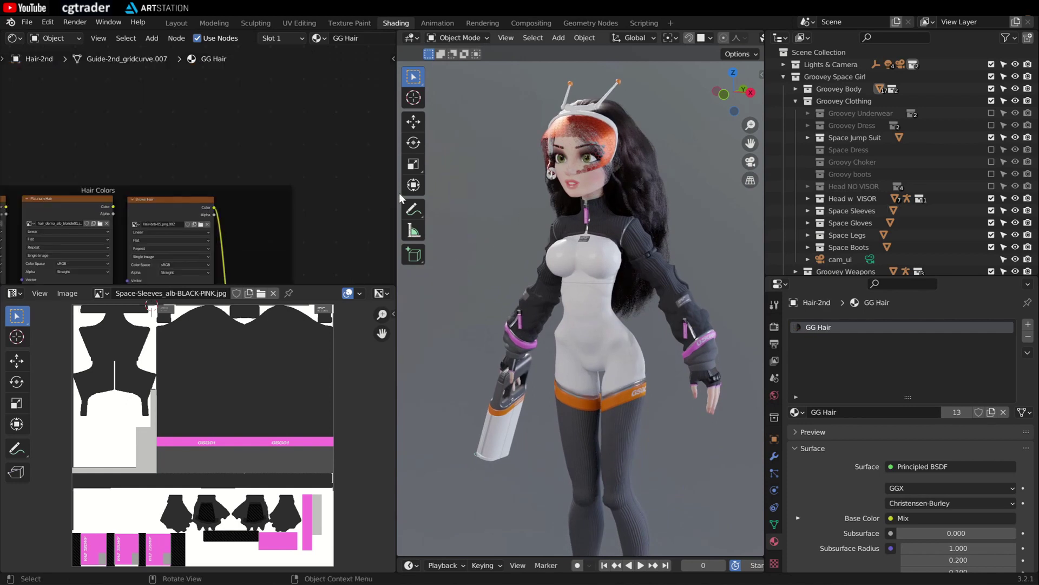
pyautogui.scroll(-4, 197, 205)
pyautogui.scroll(2, 179, 200)
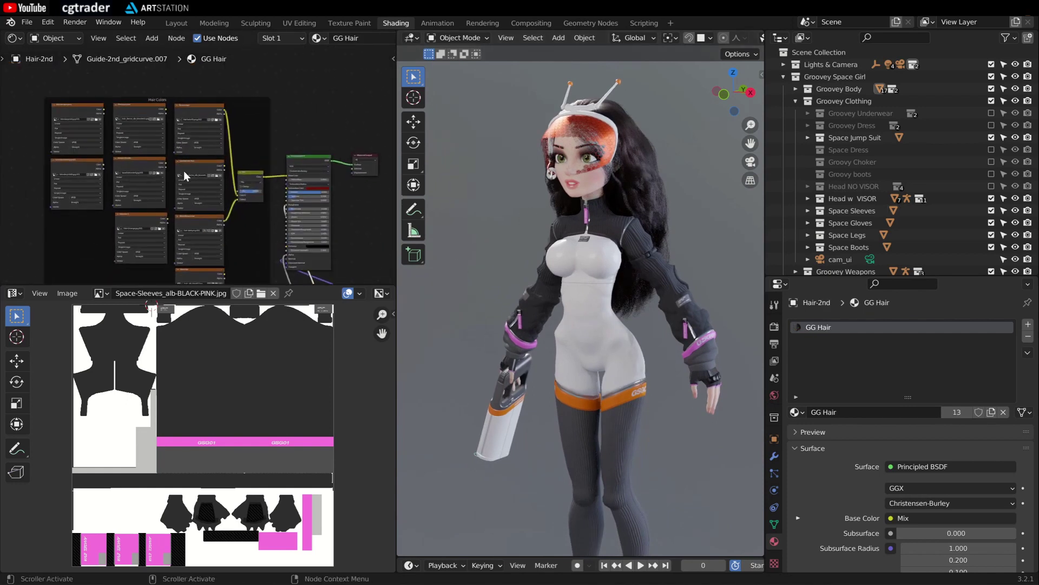
pyautogui.moveTo(243, 192)
pyautogui.mouseDown()
pyautogui.moveTo(221, 191)
pyautogui.moveTo(241, 191)
pyautogui.mouseUp()
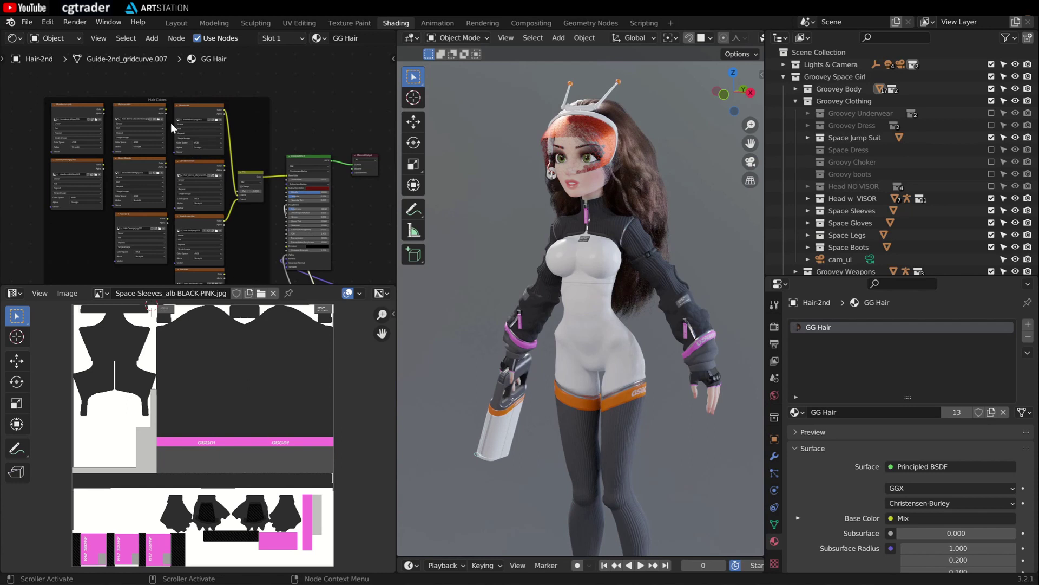
pyautogui.moveTo(167, 110); pyautogui.dragTo(237, 193)
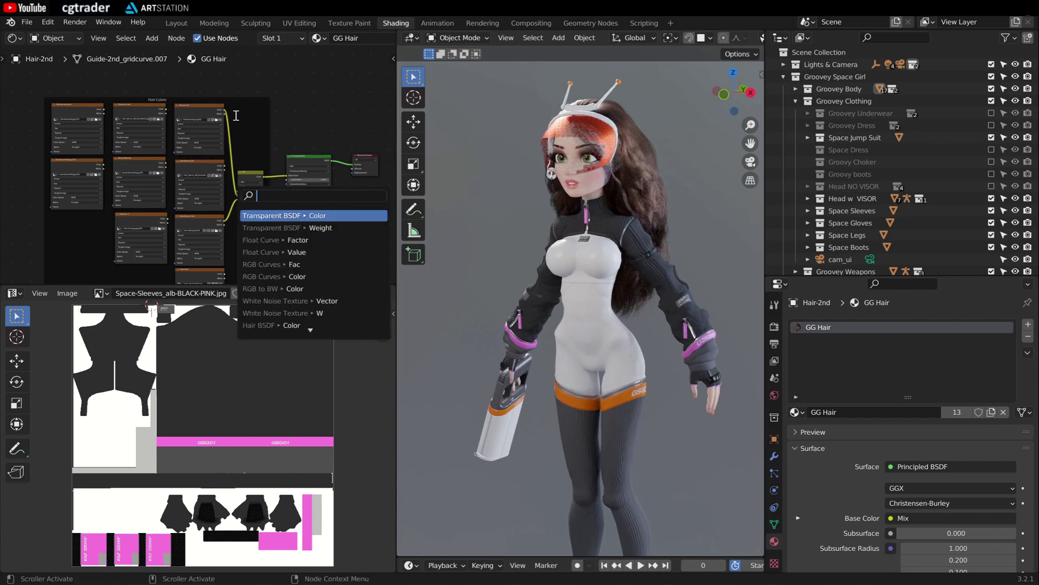
pyautogui.click(174, 115)
pyautogui.moveTo(167, 109); pyautogui.dragTo(237, 194)
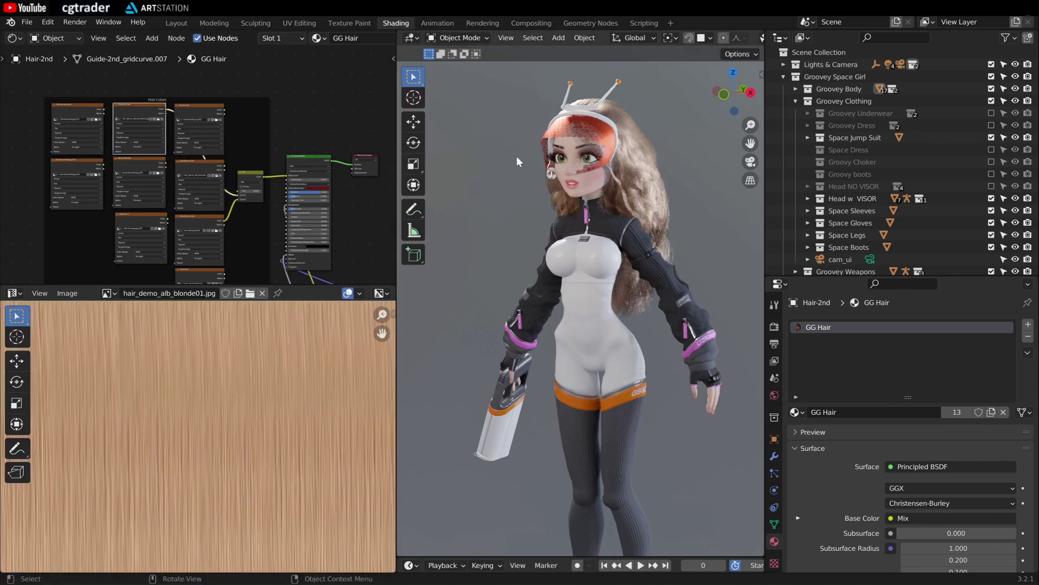
pyautogui.moveTo(517, 156)
pyautogui.mouseDown(button='middle')
pyautogui.moveTo(547, 183)
pyautogui.moveTo(564, 174)
pyautogui.moveTo(550, 183)
pyautogui.moveTo(531, 157)
pyautogui.mouseUp(button='middle')
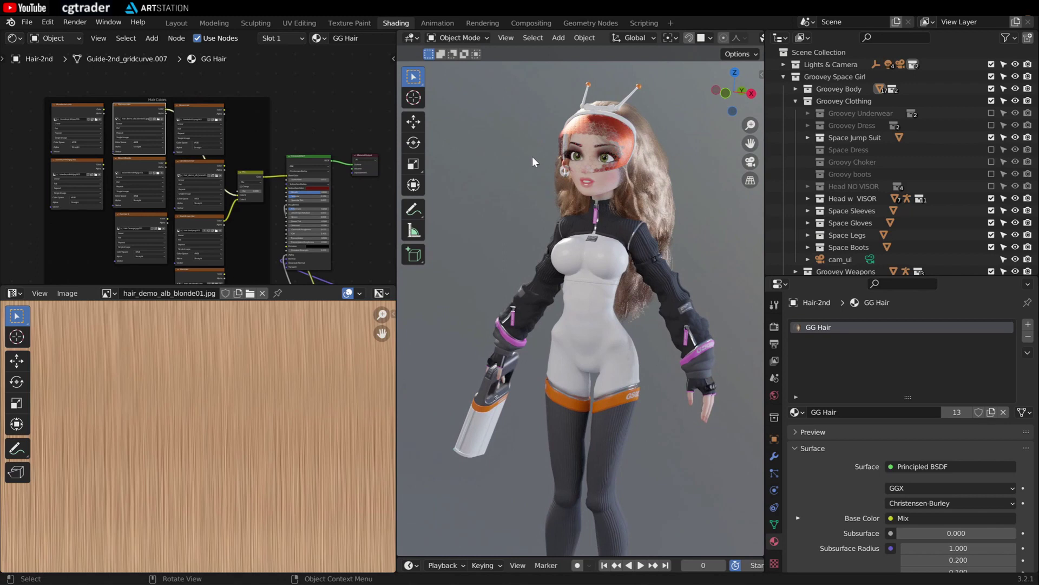
pyautogui.scroll(2, 540, 229)
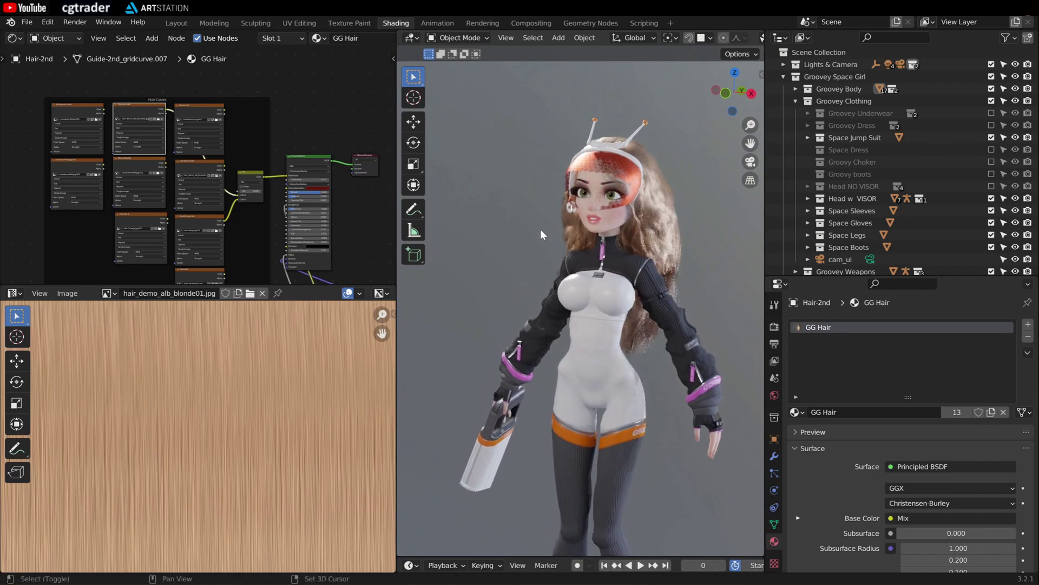
# Select the helmet and frame a head close-up beside its opacity nodes.
pyautogui.click(593, 152)
pyautogui.hotkey('shift', 'alt', 'z')
pyautogui.keyDown('shift'); pyautogui.moveTo(514, 222); pyautogui.dragTo(514, 226, button='middle'); pyautogui.keyUp('shift')
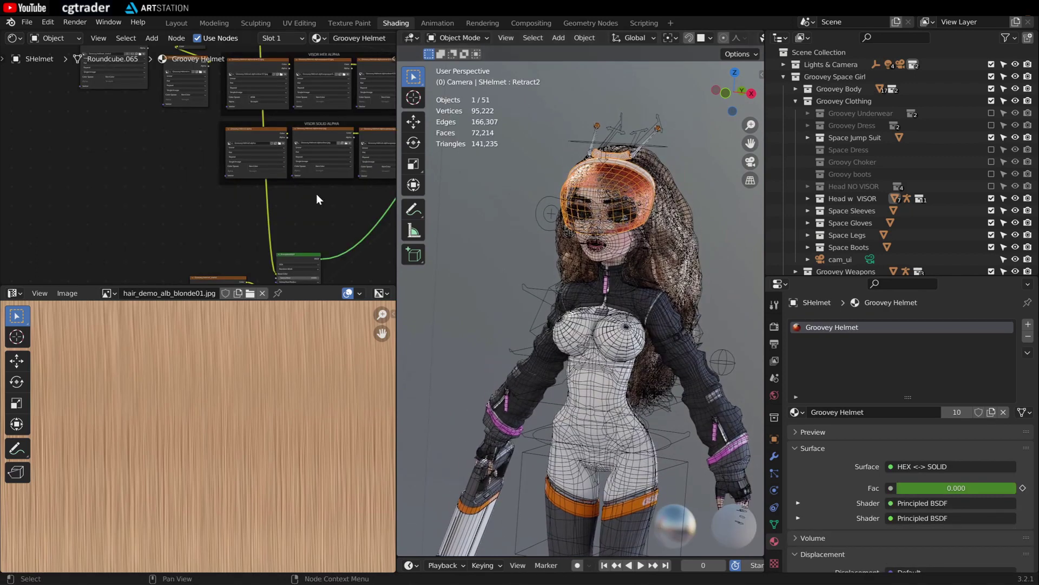
pyautogui.scroll(-6, 316, 194)
pyautogui.moveTo(346, 180); pyautogui.dragTo(287, 238, button='middle')
pyautogui.scroll(3, 305, 203)
pyautogui.scroll(5, 304, 203)
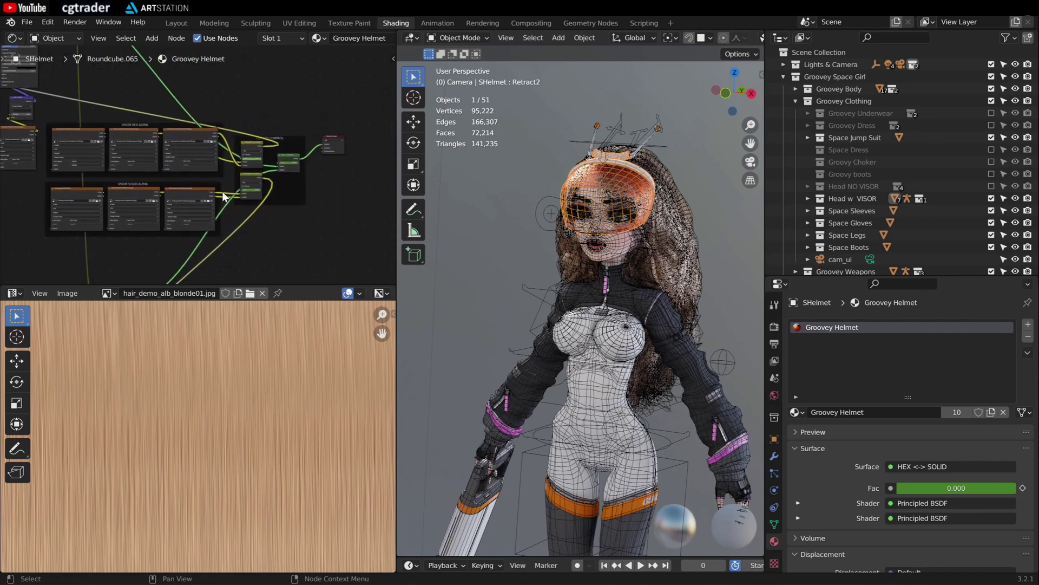
pyautogui.hotkey('shift', 'alt', 'z')
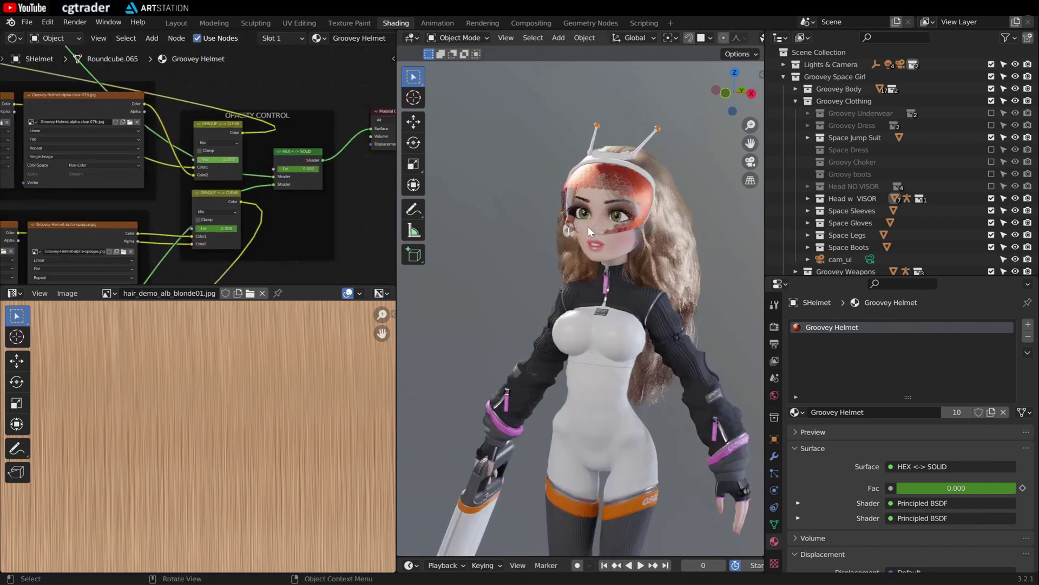
pyautogui.scroll(3, 588, 226)
pyautogui.keyDown('shift'); pyautogui.moveTo(593, 185); pyautogui.dragTo(557, 239, button='middle'); pyautogui.keyUp('shift')
pyautogui.scroll(2, 509, 211)
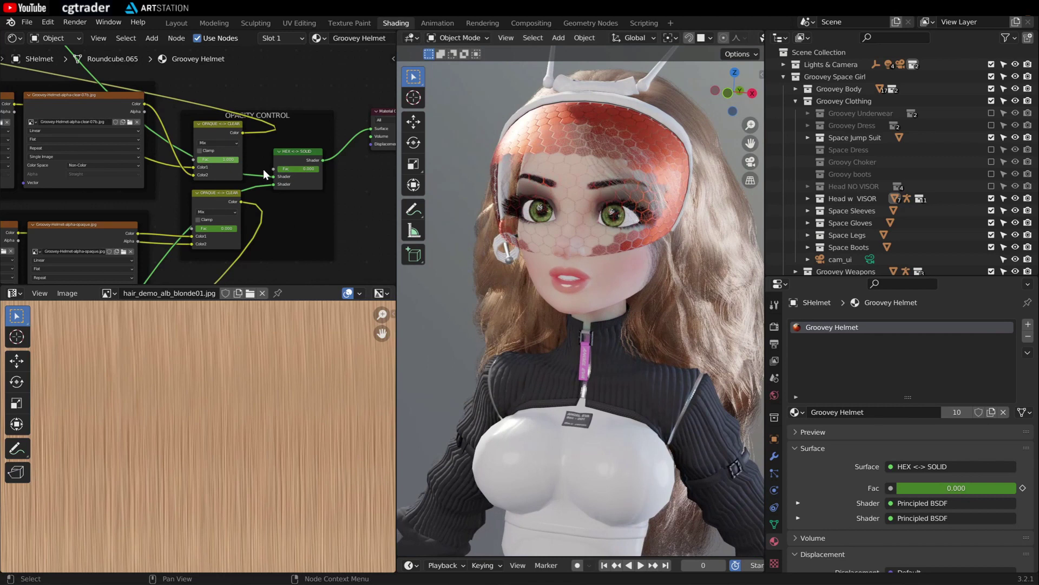
# Tidy the OPACITY CONTROL frame, nudging the upper and lower OPAQUE <-> CLEAR nodes.
pyautogui.moveTo(254, 155); pyautogui.dragTo(238, 168, button='middle')
pyautogui.moveTo(268, 124); pyautogui.dragTo(273, 107)
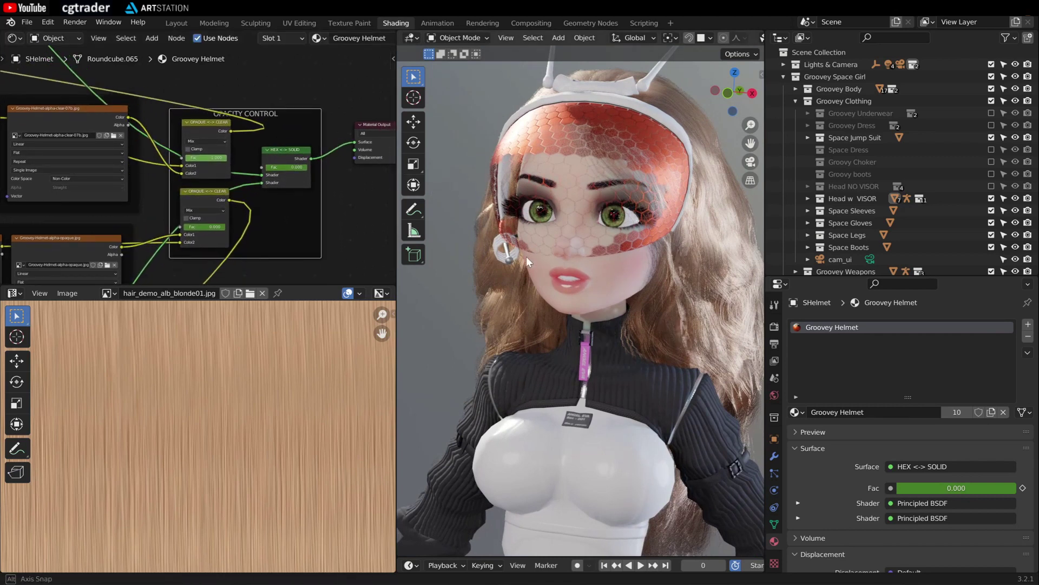
pyautogui.moveTo(526, 256); pyautogui.dragTo(529, 259, button='middle')
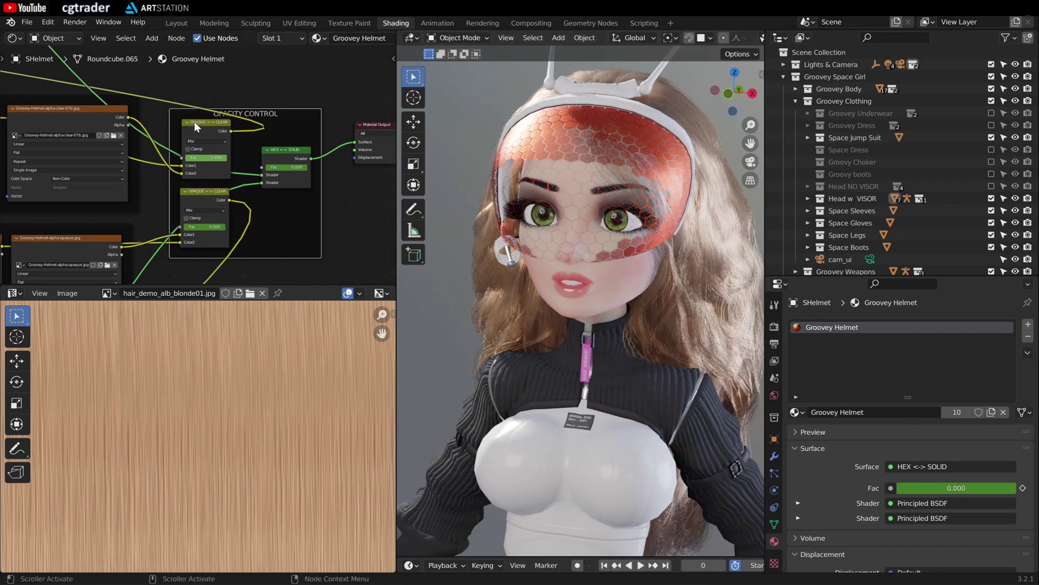
pyautogui.moveTo(194, 123); pyautogui.dragTo(193, 124)
pyautogui.scroll(4, 187, 135)
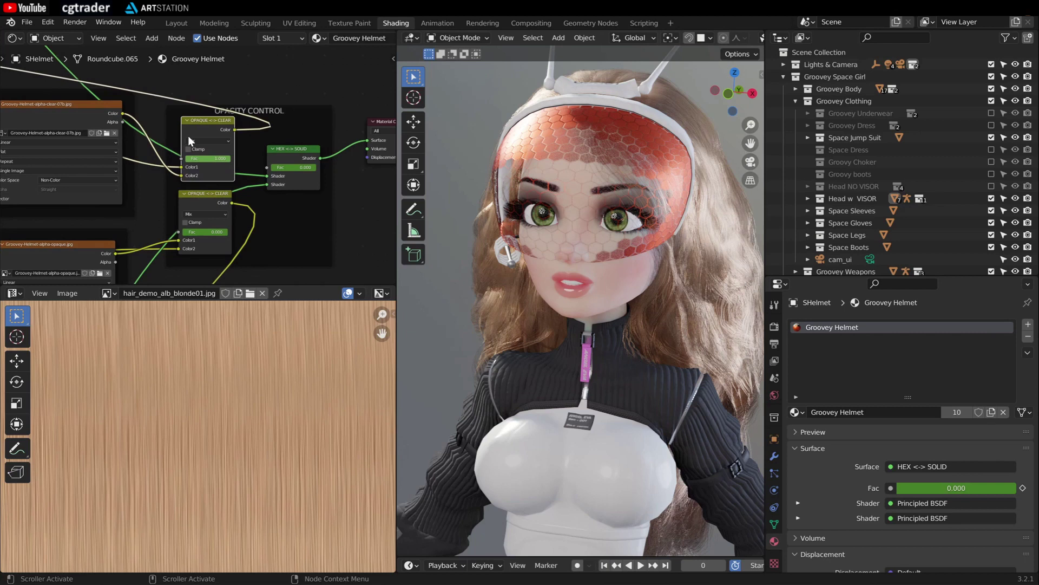
pyautogui.moveTo(185, 135); pyautogui.dragTo(174, 122, button='middle')
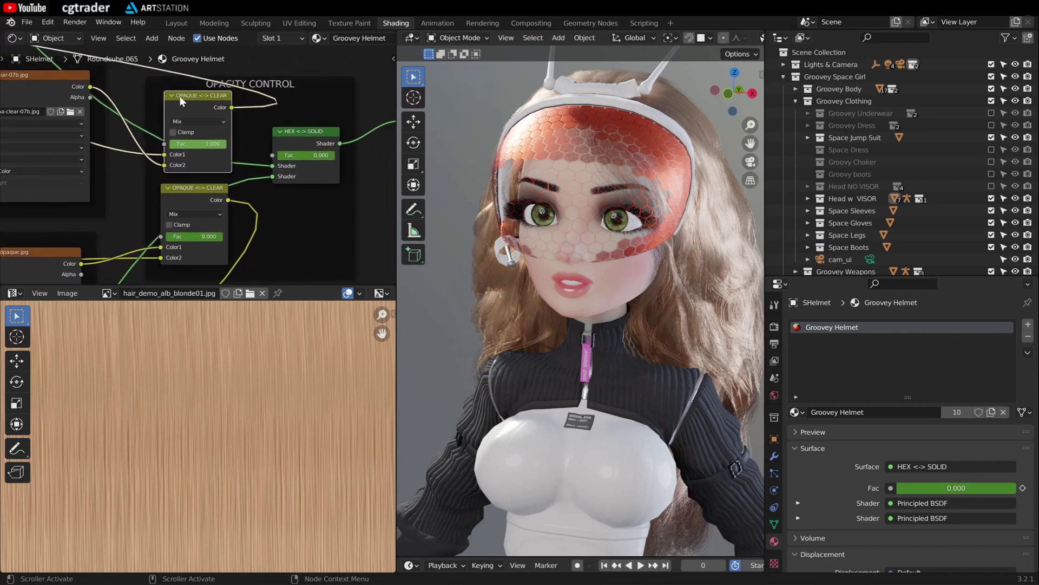
pyautogui.moveTo(177, 185); pyautogui.dragTo(178, 190)
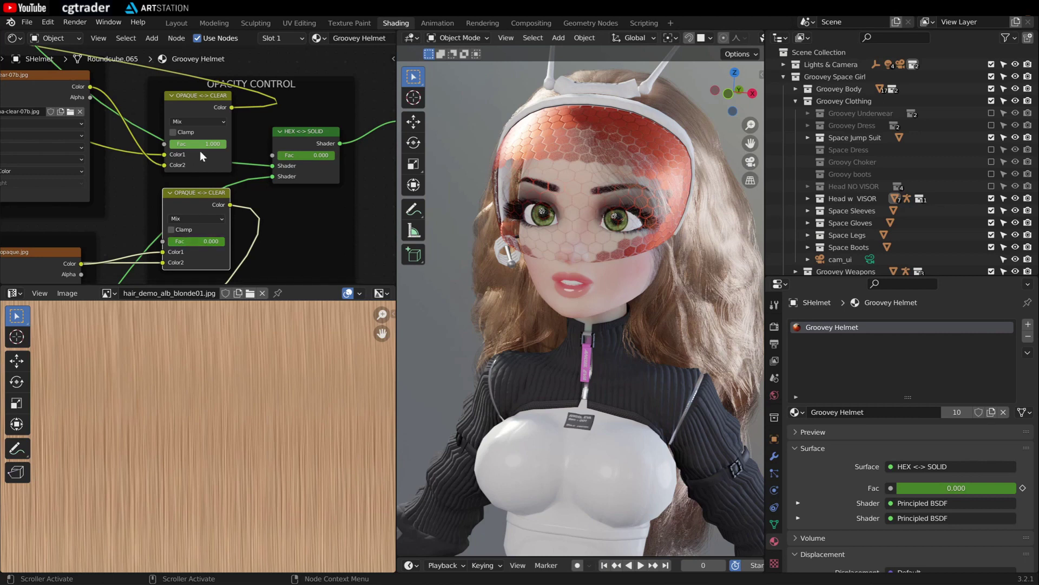
# Test hex versus solid visor looks, ending with HEX <-> SOLID 1.000 and lower OPAQUE <-> CLEAR 0.100.
pyautogui.moveTo(294, 154); pyautogui.dragTo(338, 156)
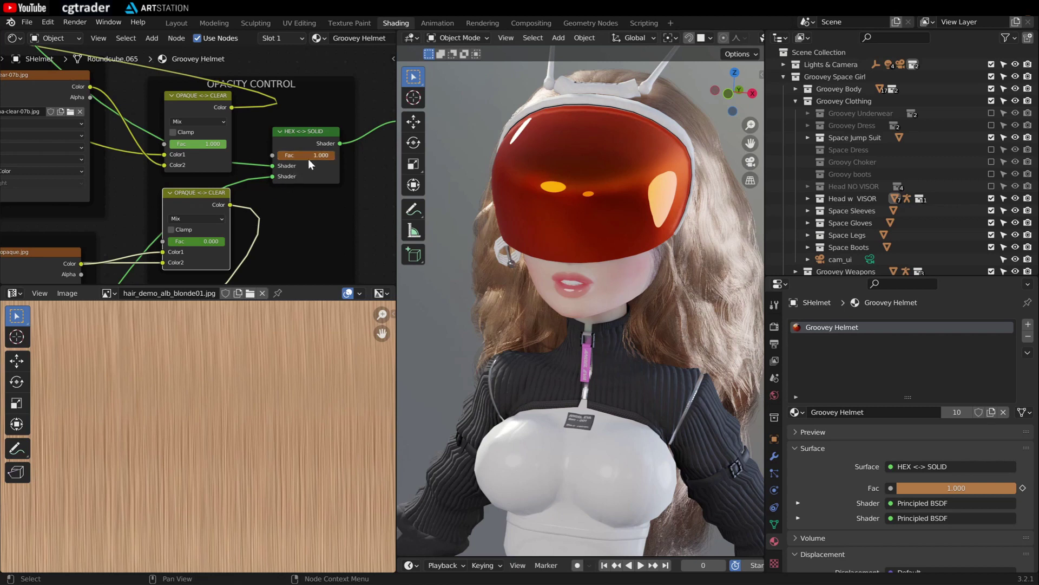
pyautogui.hotkey('ctrl', 'z')
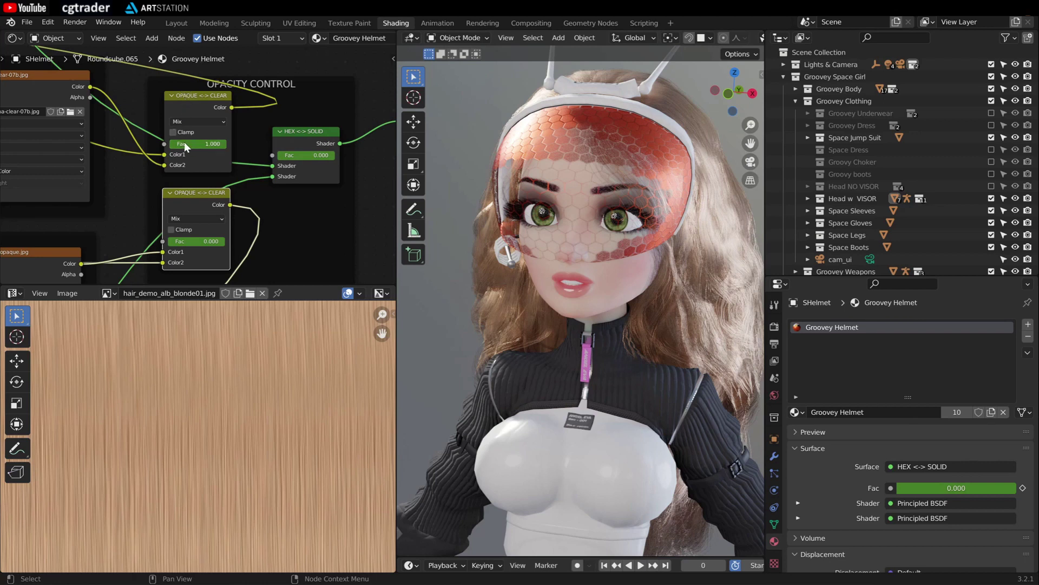
pyautogui.moveTo(201, 144)
pyautogui.mouseDown()
pyautogui.moveTo(146, 144)
pyautogui.moveTo(211, 144)
pyautogui.mouseUp()
pyautogui.moveTo(294, 155); pyautogui.dragTo(352, 154)
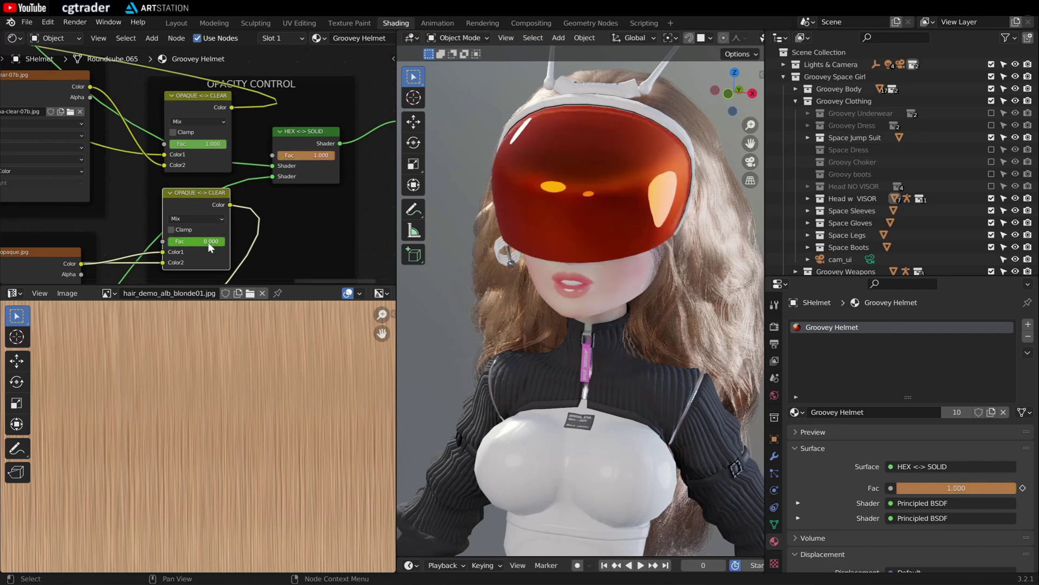
pyautogui.moveTo(208, 242)
pyautogui.mouseDown()
pyautogui.moveTo(265, 243)
pyautogui.moveTo(214, 242)
pyautogui.mouseUp()
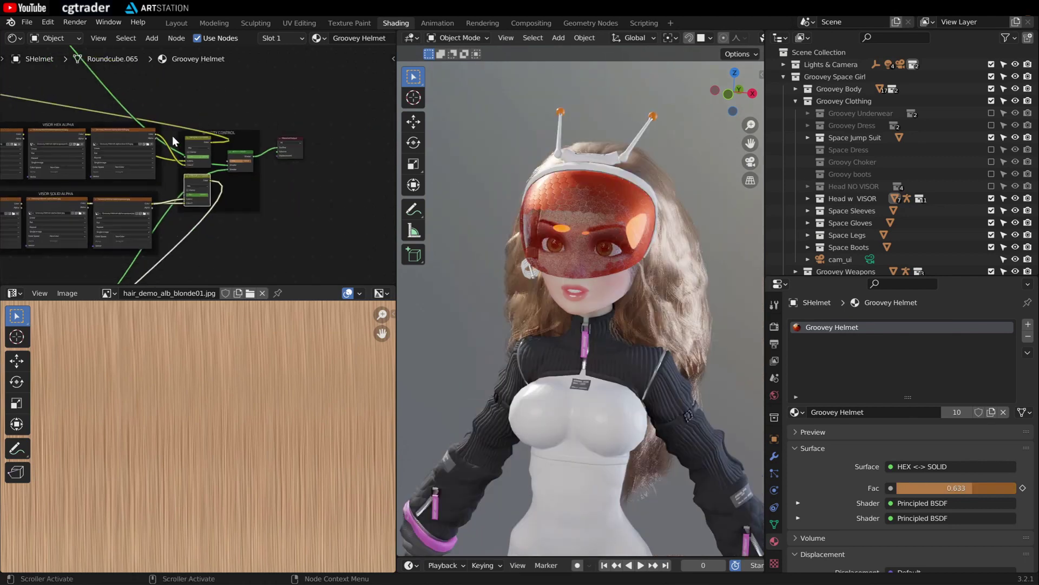
# Set the helmet HEX <-> SOLID mix Fac to 0.633 and pan through the helmet node tree.
pyautogui.moveTo(172, 135); pyautogui.dragTo(214, 209, button='middle')
pyautogui.scroll(-2, 190, 170)
pyautogui.moveTo(130, 146); pyautogui.dragTo(136, 150, button='middle')
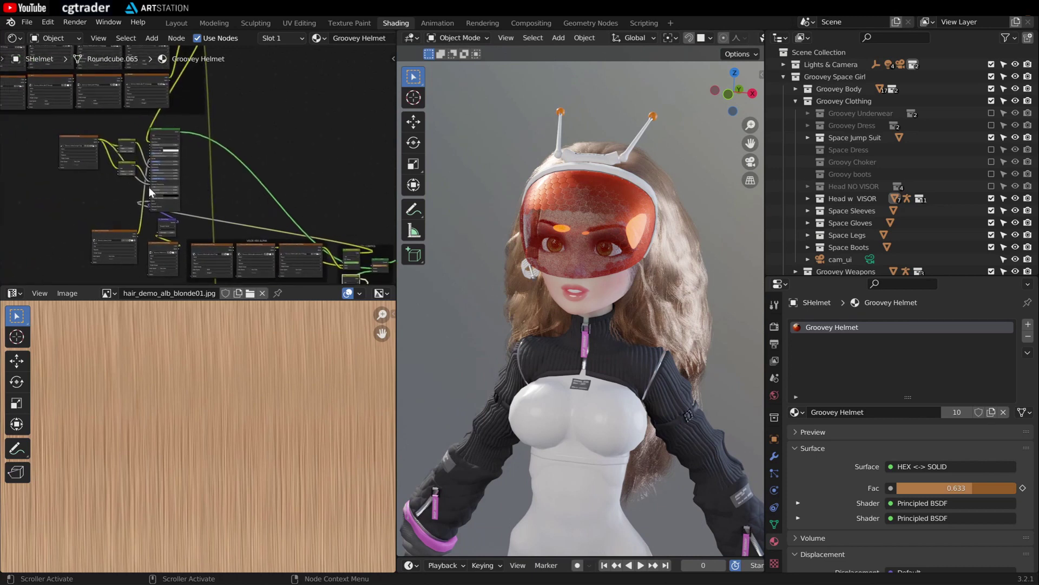
pyautogui.moveTo(149, 187); pyautogui.dragTo(158, 280, button='middle')
pyautogui.scroll(3, 161, 189)
pyautogui.moveTo(164, 155); pyautogui.dragTo(201, 215, button='middle')
pyautogui.scroll(3, 219, 198)
pyautogui.scroll(-2, 222, 184)
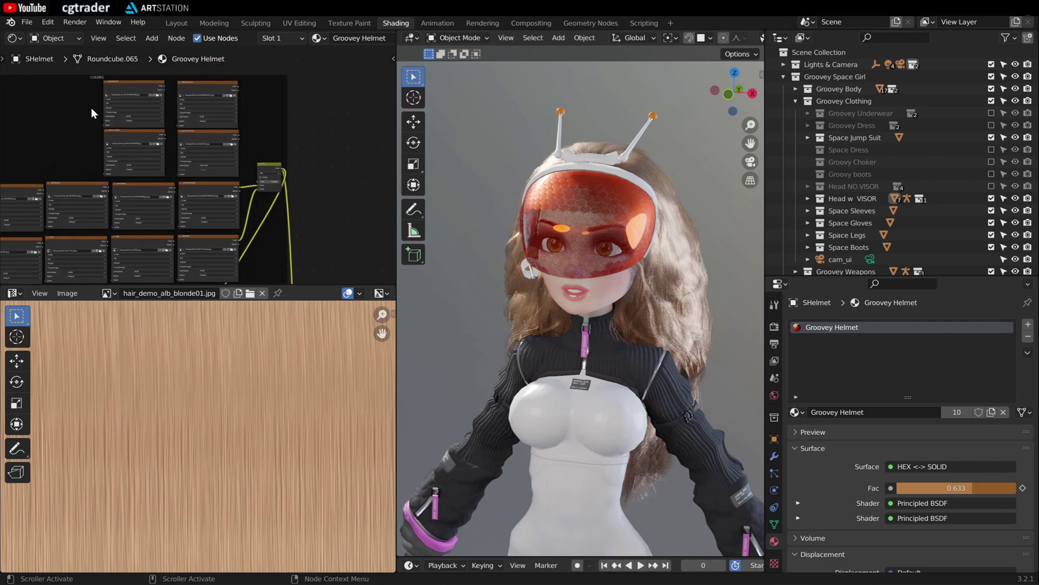
pyautogui.scroll(2, 91, 90)
pyautogui.moveTo(91, 89); pyautogui.dragTo(115, 138, button='middle')
pyautogui.scroll(3, 116, 137)
# Inspect the COLORS frame, test the colour Mix Fac for a black helmet frame, then orbit the character.
pyautogui.click(118, 124)
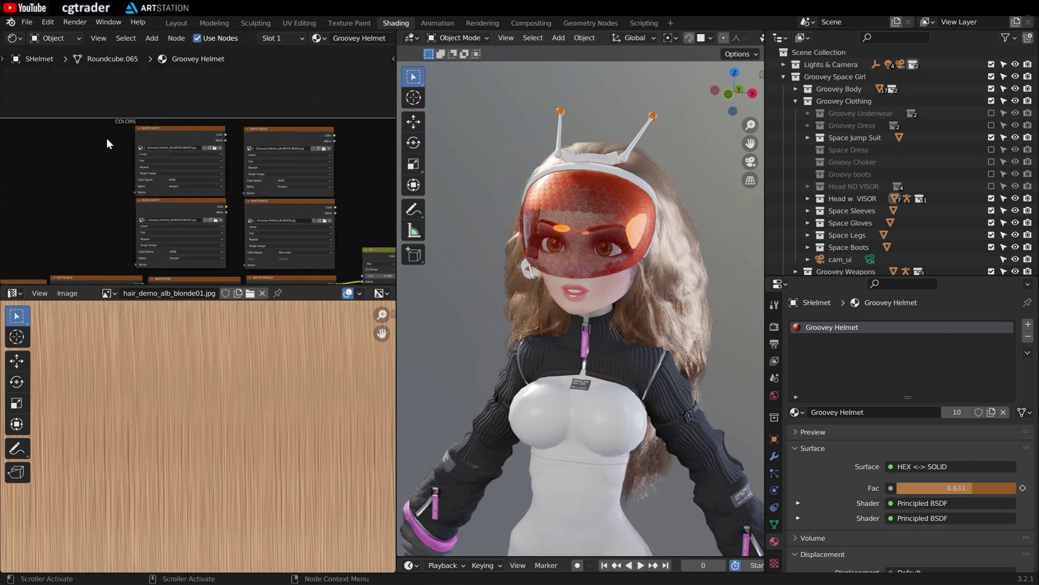
pyautogui.scroll(-2, 106, 142)
pyautogui.moveTo(210, 217); pyautogui.dragTo(157, 144, button='middle')
pyautogui.scroll(2, 241, 219)
pyautogui.moveTo(240, 218); pyautogui.dragTo(196, 188, button='middle')
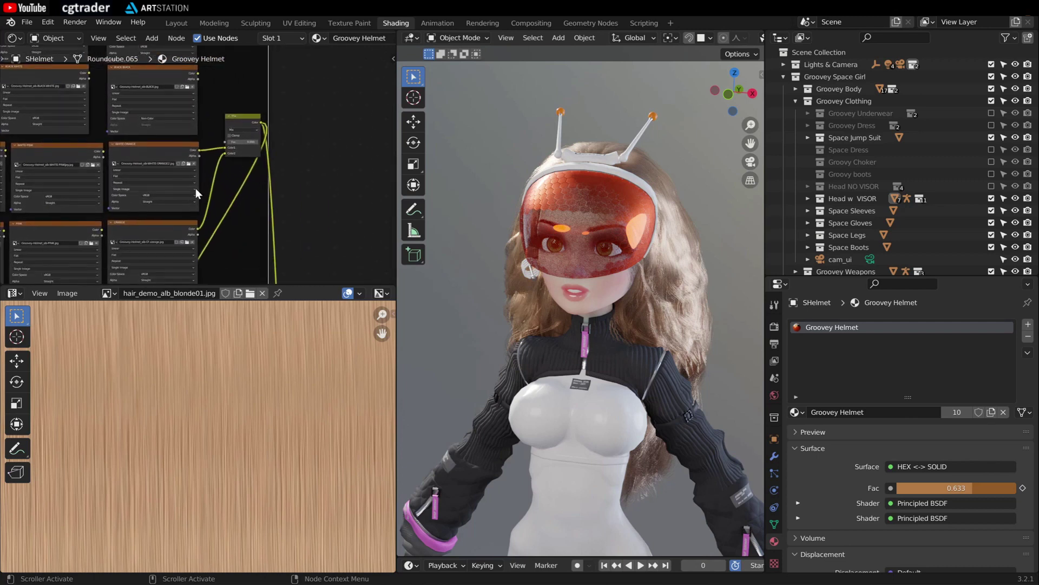
pyautogui.scroll(2, 210, 172)
pyautogui.moveTo(245, 131)
pyautogui.mouseDown()
pyautogui.moveTo(287, 131)
pyautogui.moveTo(244, 131)
pyautogui.mouseUp()
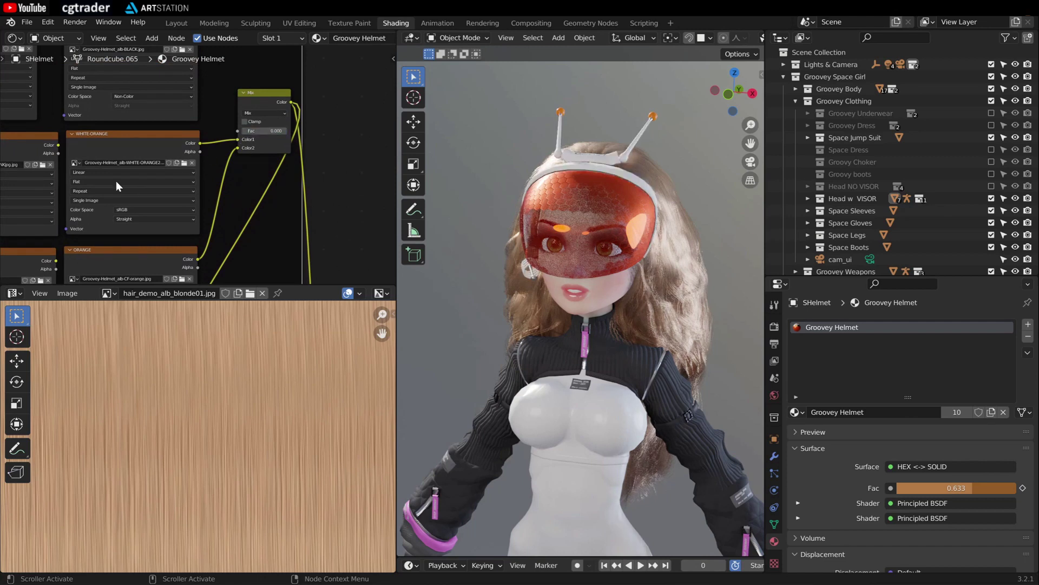
pyautogui.scroll(-4, 98, 185)
pyautogui.scroll(-2, 92, 177)
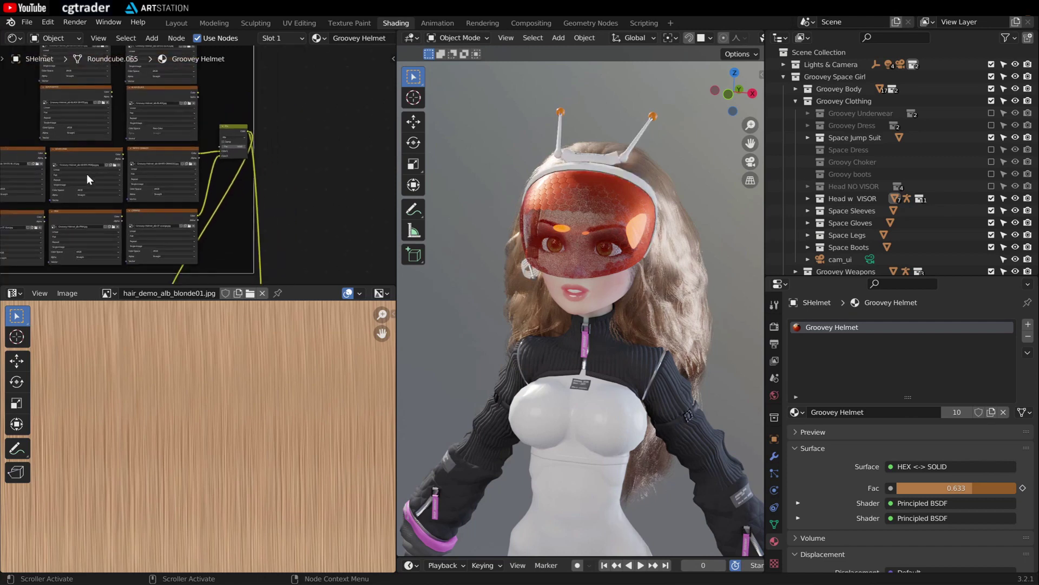
pyautogui.moveTo(250, 159); pyautogui.dragTo(244, 192, button='middle')
pyautogui.moveTo(576, 203); pyautogui.dragTo(529, 305, button='middle')
pyautogui.moveTo(538, 259); pyautogui.dragTo(553, 236, button='middle')
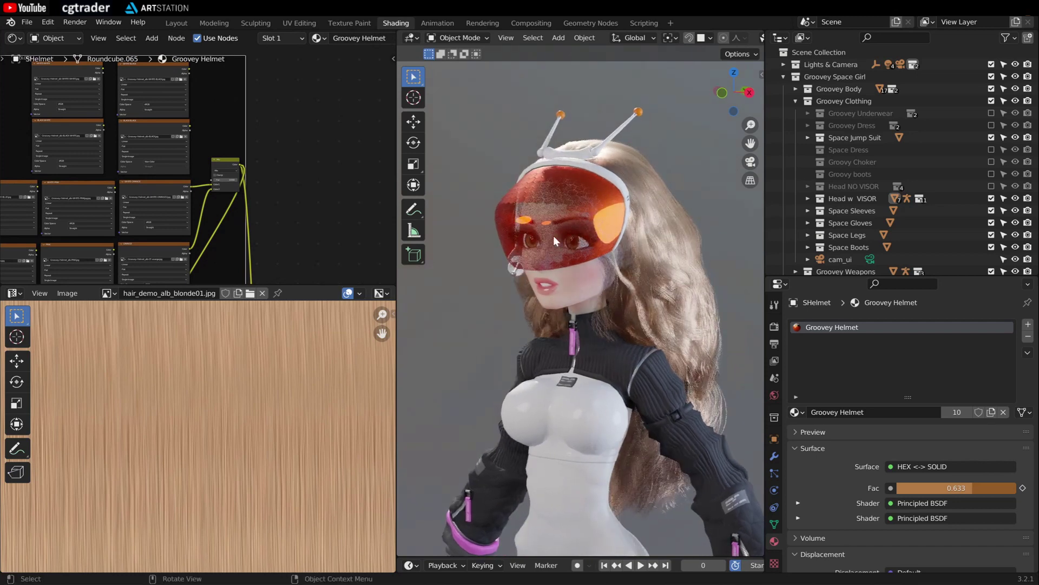
# Show wireframe overlays and statistics, then put the VISOR Rig into Pose Mode.
pyautogui.hotkey('shift', 'alt', 'z')
pyautogui.click(564, 123)
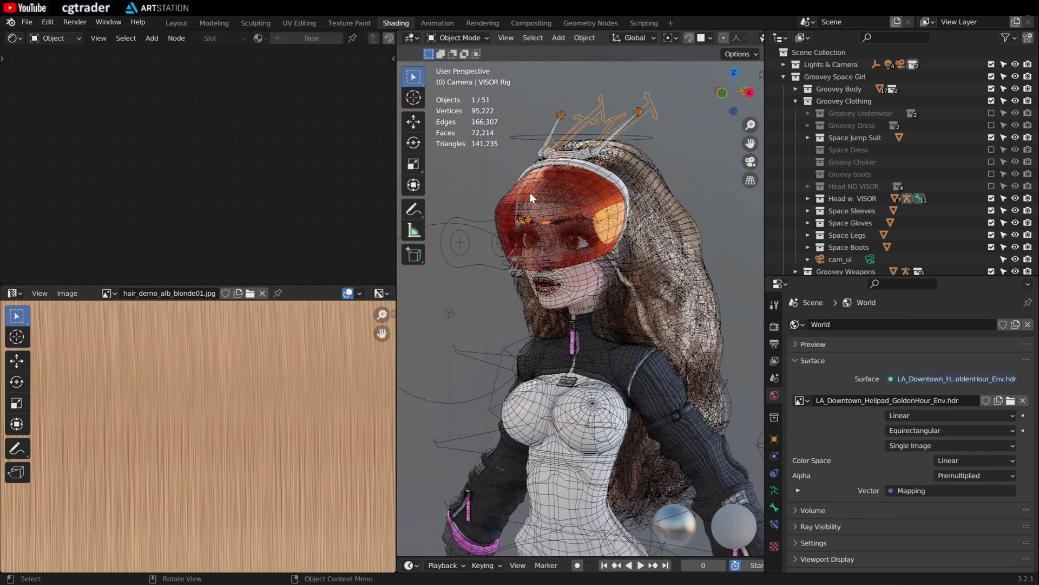
pyautogui.moveTo(530, 193); pyautogui.dragTo(492, 216, button='middle')
pyautogui.hotkey('ctrl', 'Tab')
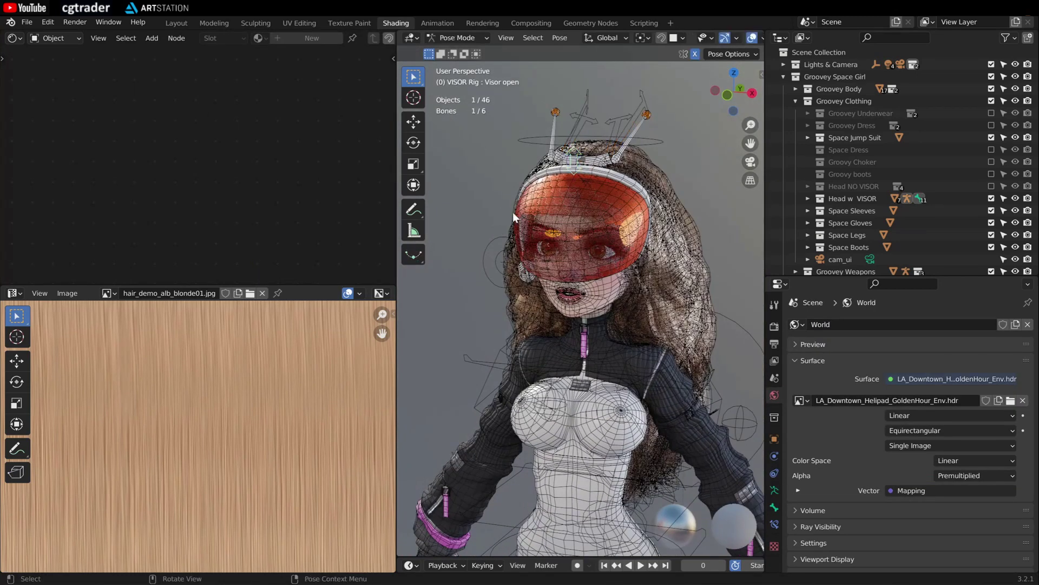
pyautogui.scroll(4, 535, 262)
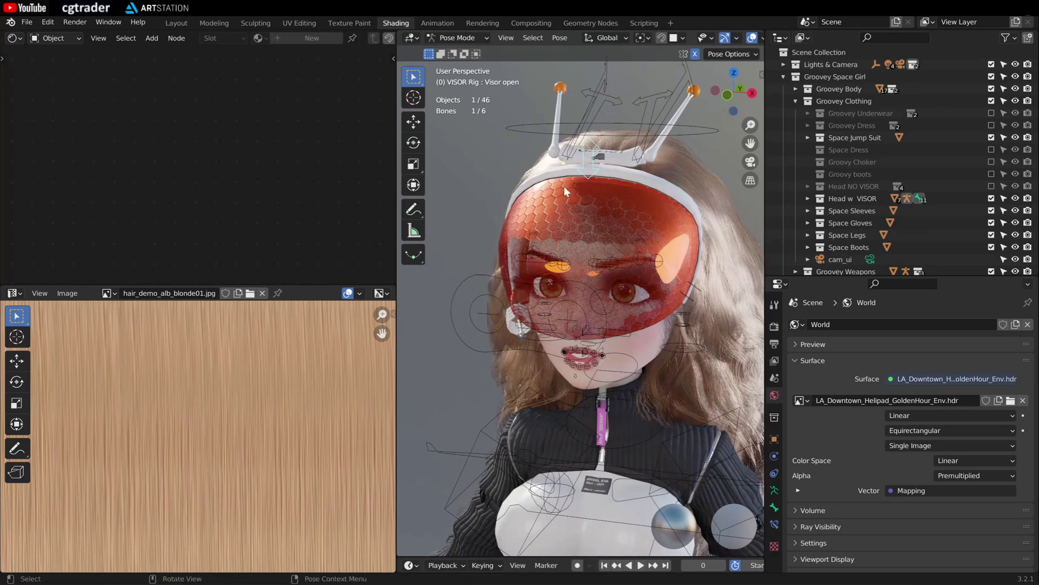
pyautogui.keyDown('shift'); pyautogui.moveTo(589, 225); pyautogui.dragTo(573, 233, button='middle'); pyautogui.keyUp('shift')
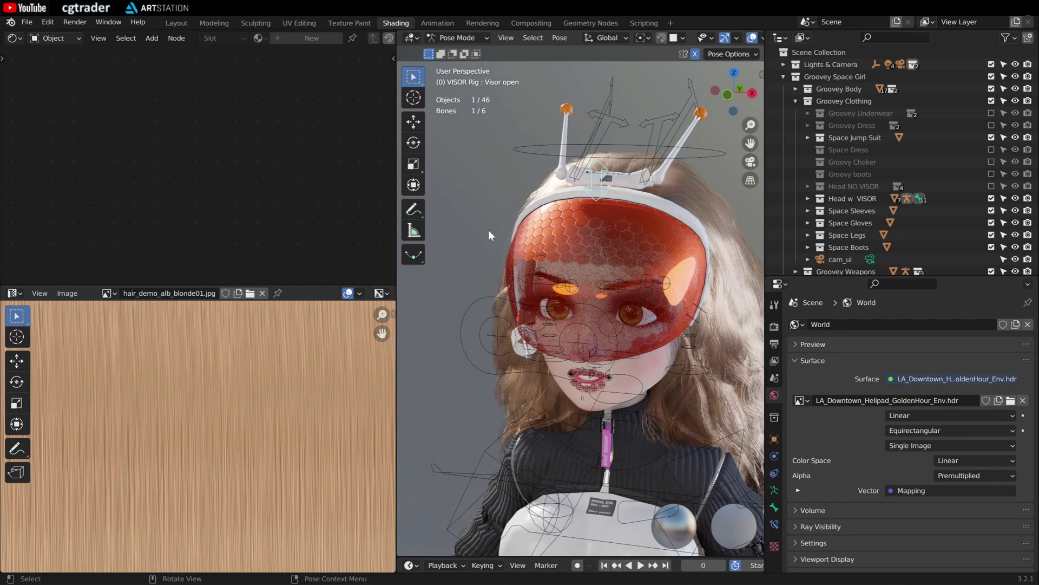
# Move the Visor open bone to lower the red visor, then select the E-Ears.r bone.
pyautogui.press('g')
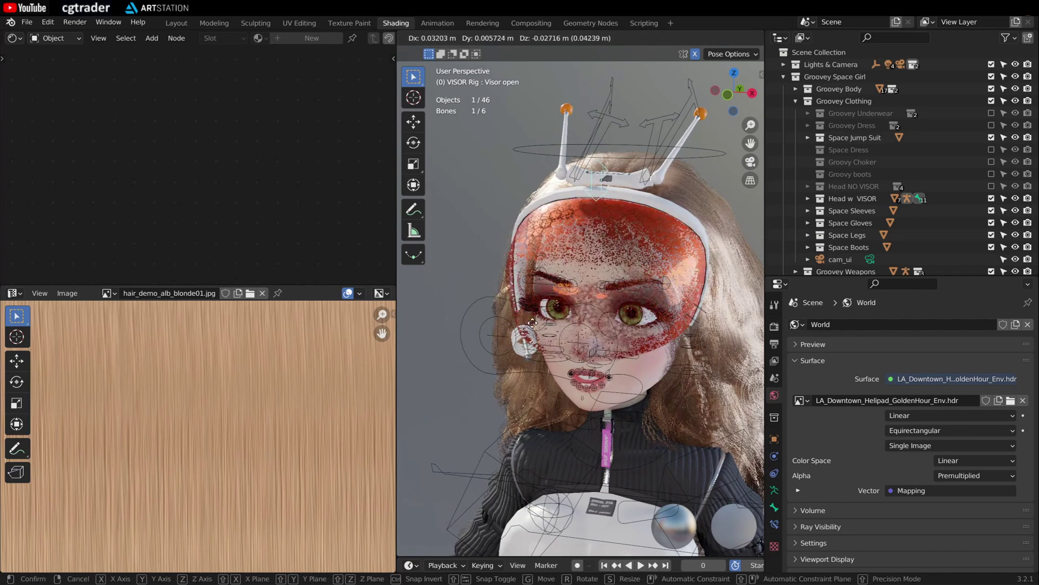
pyautogui.click(557, 206)
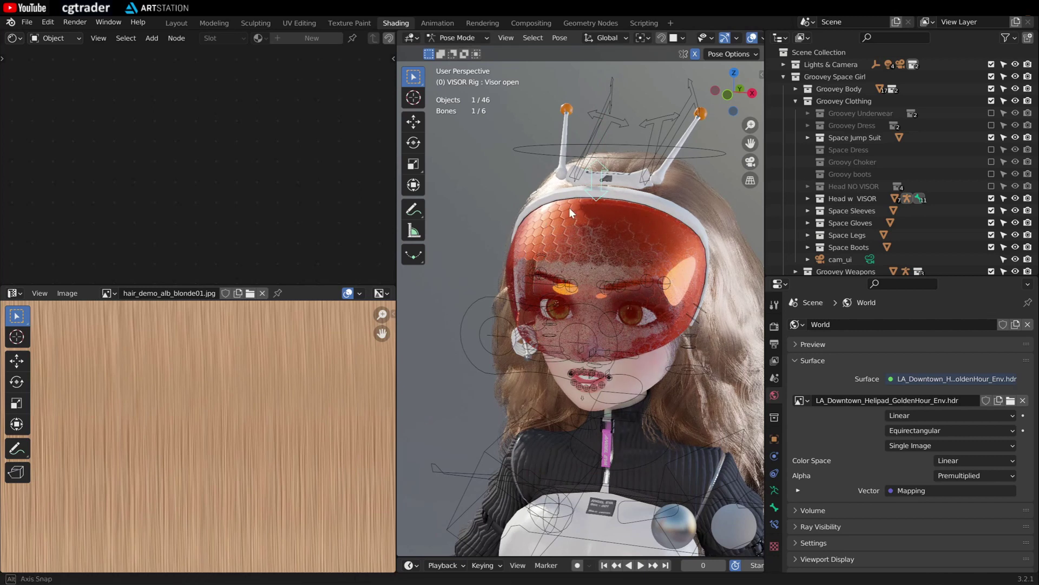
pyautogui.click(592, 124)
pyautogui.keyDown('shift'); pyautogui.moveTo(530, 175); pyautogui.dragTo(528, 191, button='middle'); pyautogui.keyUp('shift')
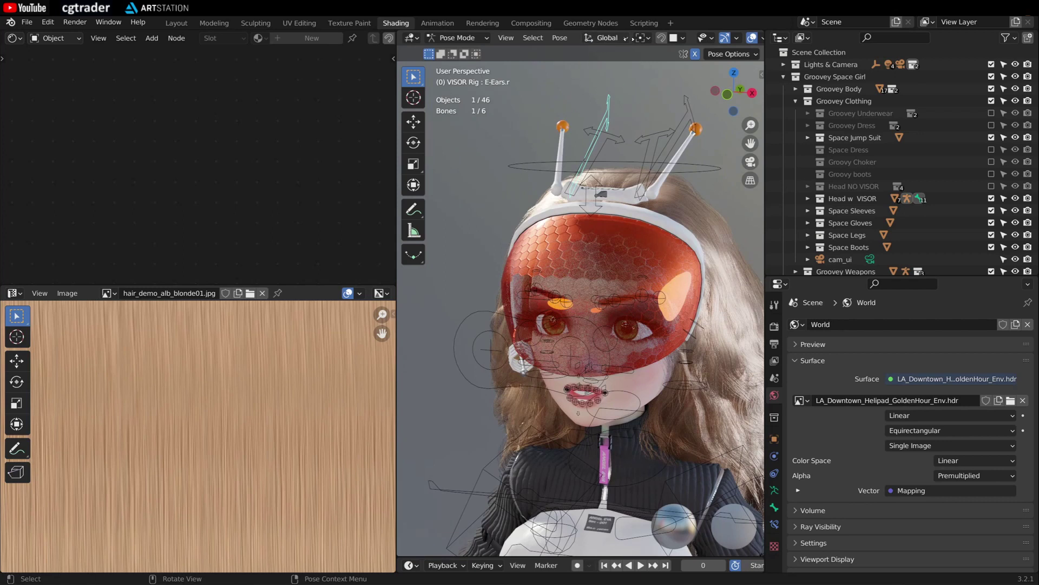
pyautogui.scroll(-3, 628, 39)
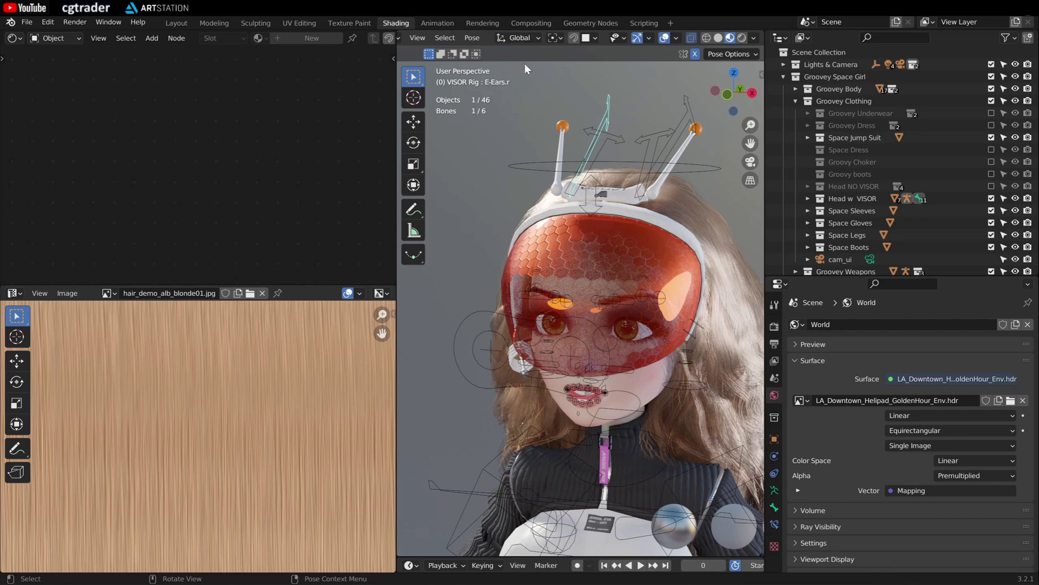
# Set the transform pivot point to Bounding Box Center.
pyautogui.press('.')
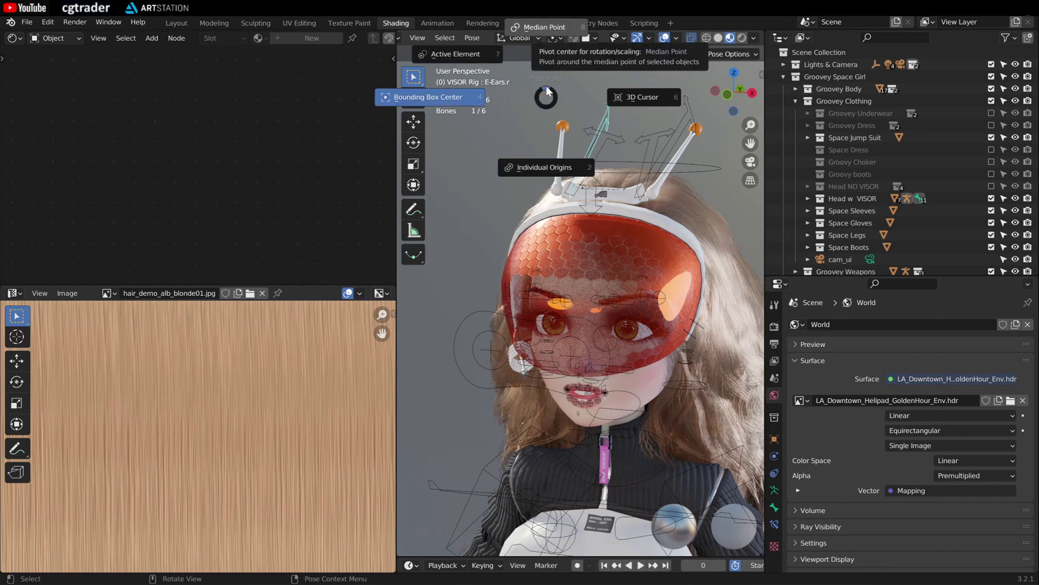
pyautogui.click(547, 85)
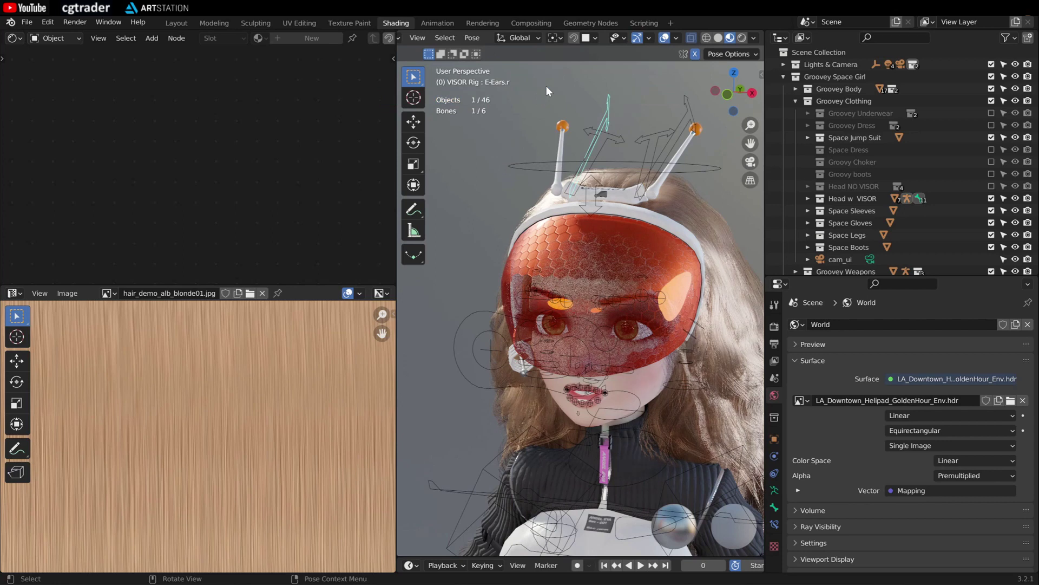
pyautogui.click(550, 38)
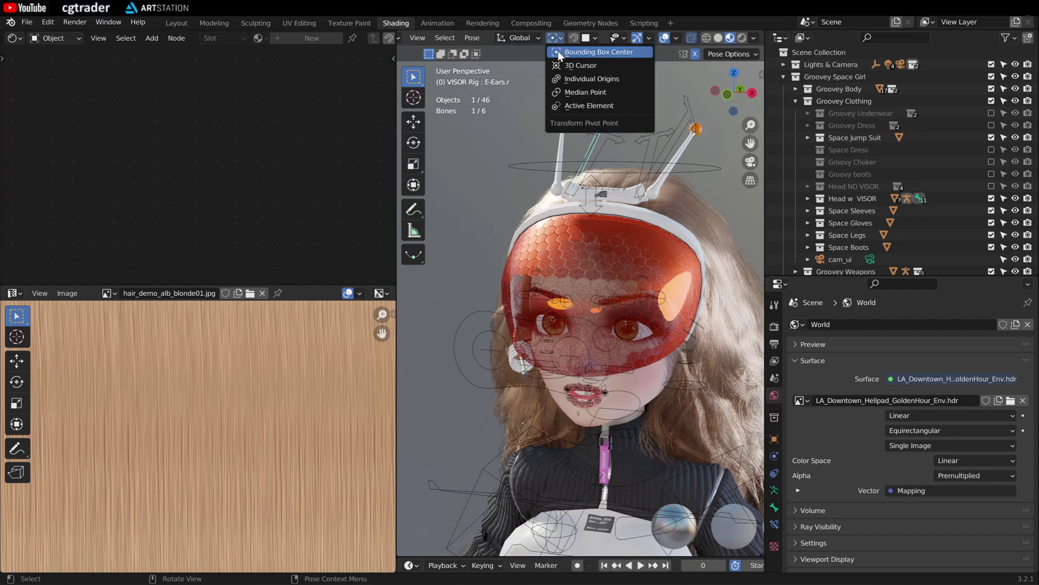
pyautogui.click(558, 51)
# Test-rotate the E-Ears.r and Antenna.r bones, cancel both, and return to Object Mode.
pyautogui.press('r')
pyautogui.press('r')
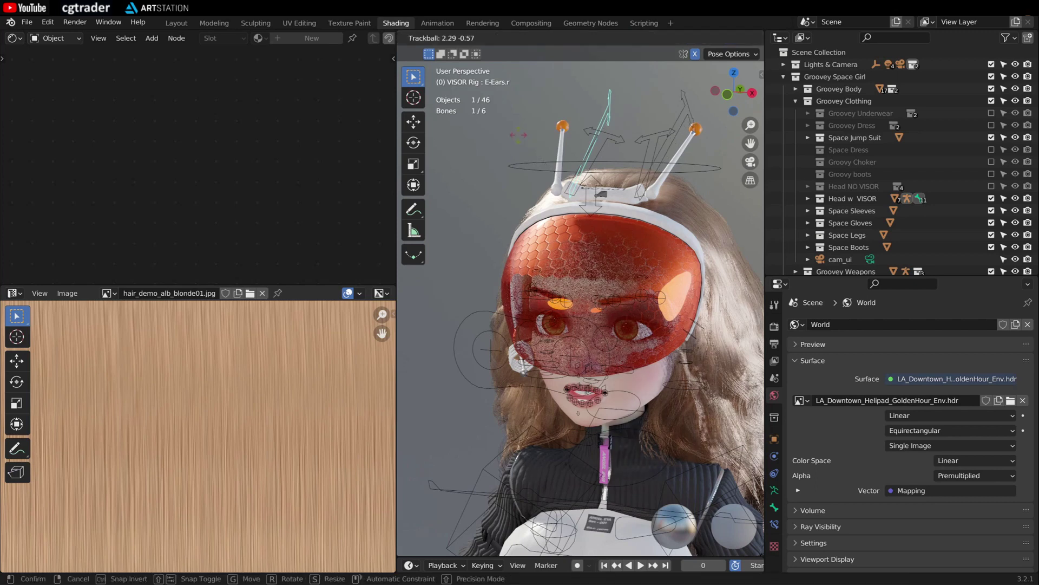
pyautogui.rightClick(531, 155)
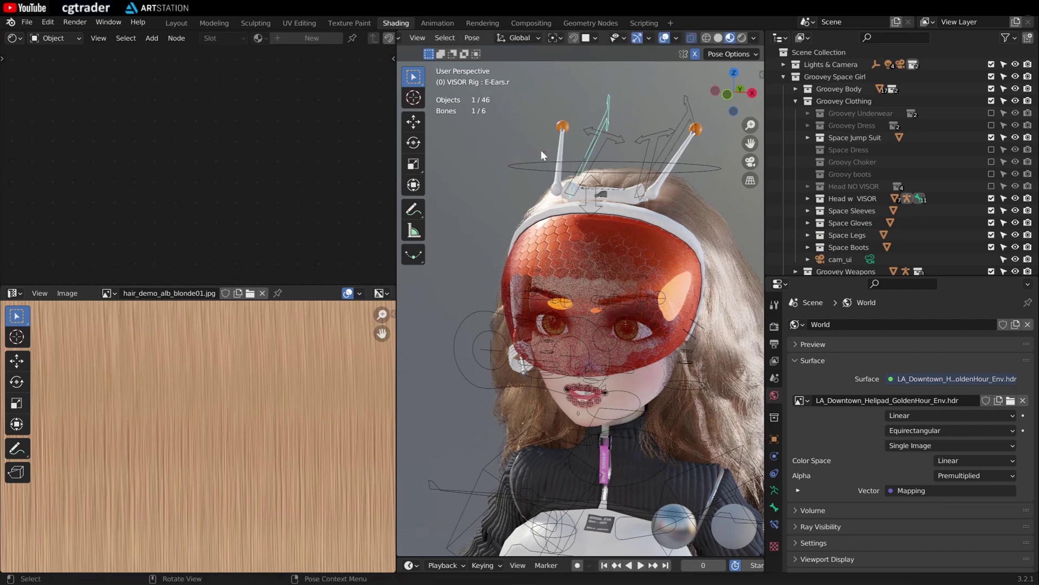
pyautogui.click(610, 135)
pyautogui.press('r')
pyautogui.press('r')
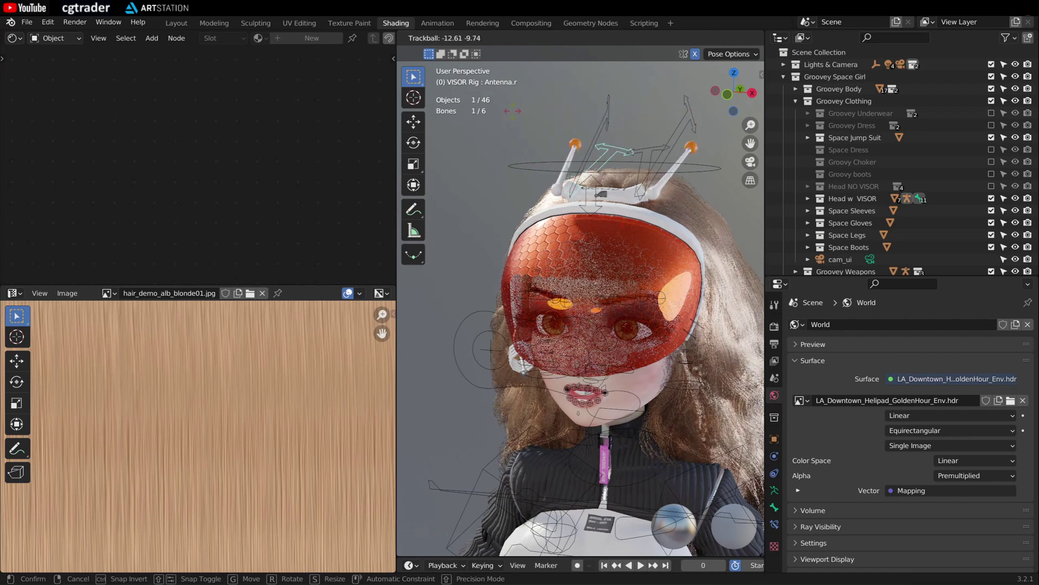
pyautogui.rightClick(514, 155)
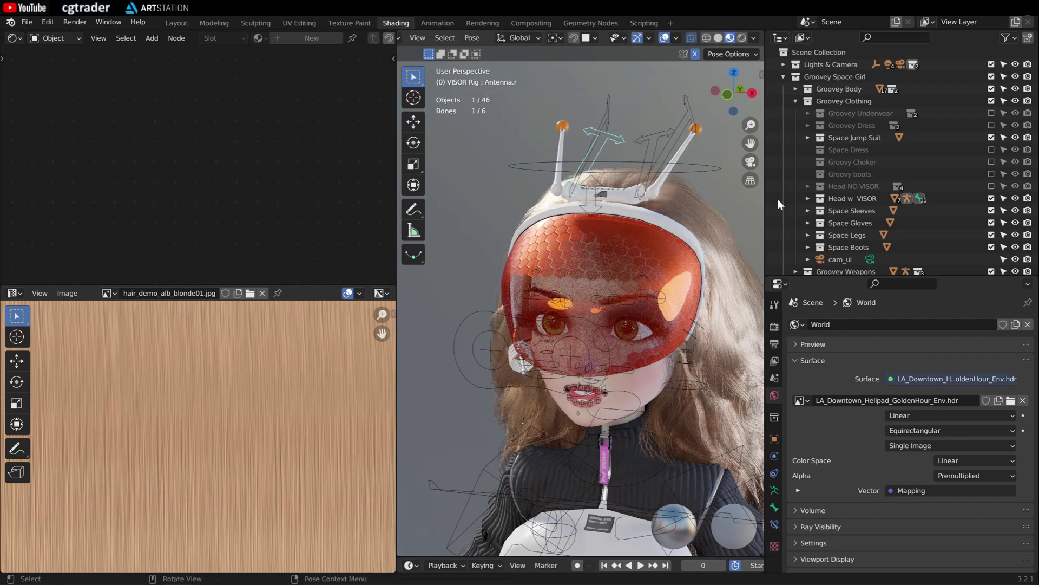
pyautogui.click(676, 155)
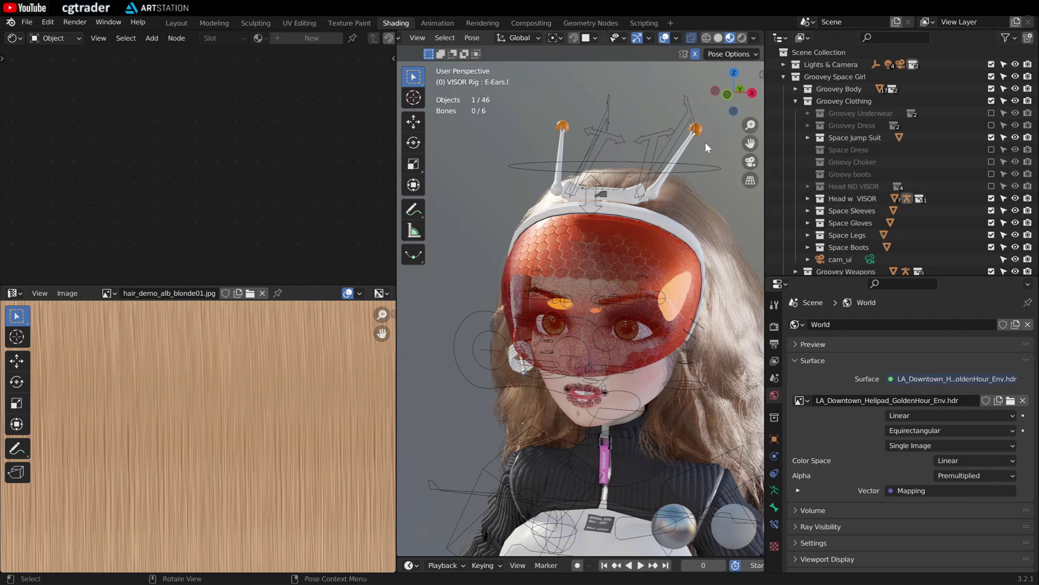
pyautogui.hotkey('ctrl', 'Tab')
# Hide the Antenna collection and show the Antenna Bunny Ear collection instead.
pyautogui.click(561, 138)
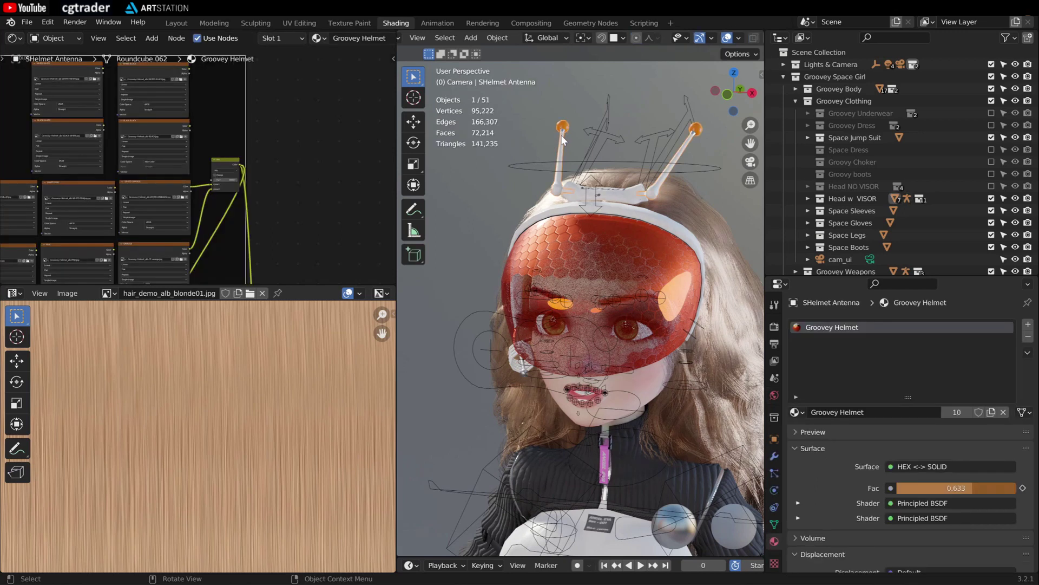
pyautogui.press('KP_Decimal')
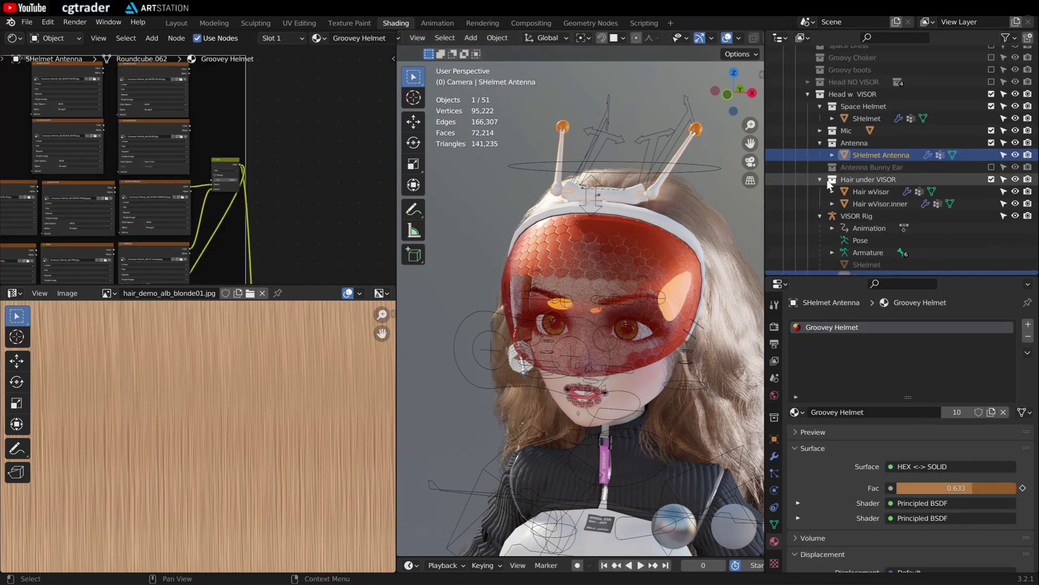
pyautogui.click(992, 143)
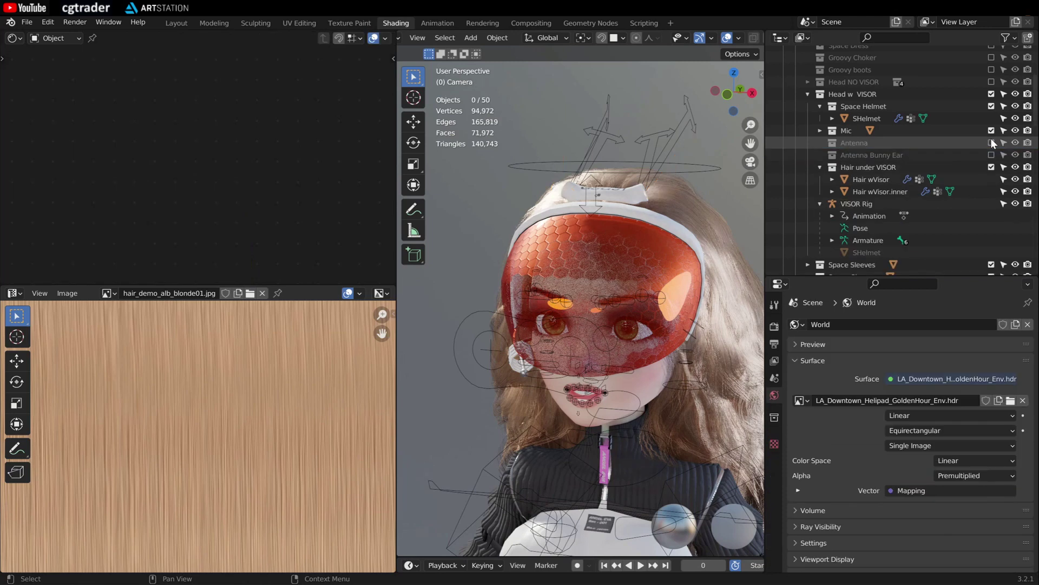
pyautogui.click(991, 155)
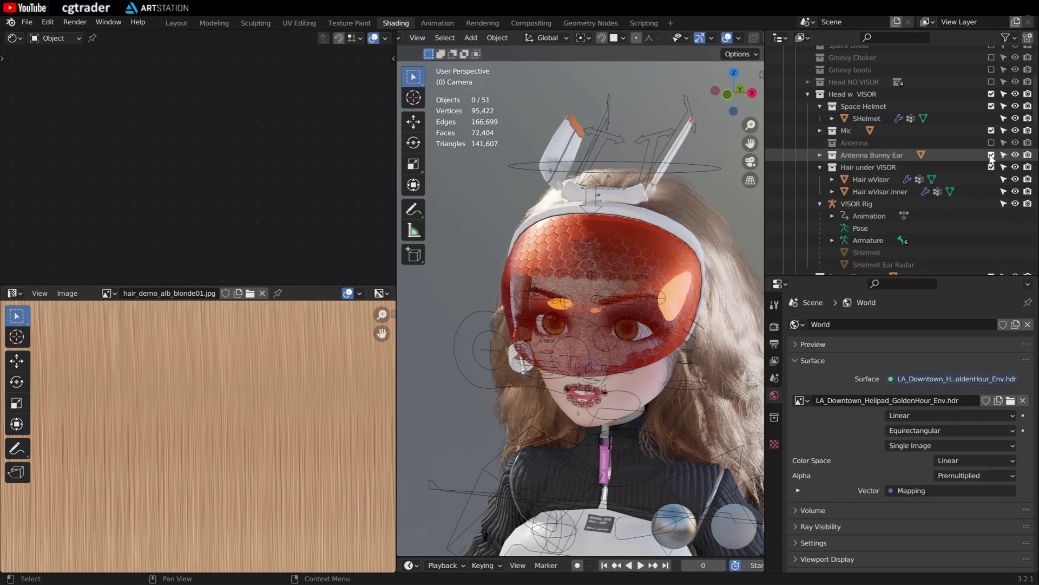
# In the VISOR Rig's Pose Mode, test-rotate E-Ears.r, cancel to keep the V shape, then exit to Object Mode.
pyautogui.click(607, 111)
pyautogui.hotkey('ctrl', 'Tab')
pyautogui.click(601, 120)
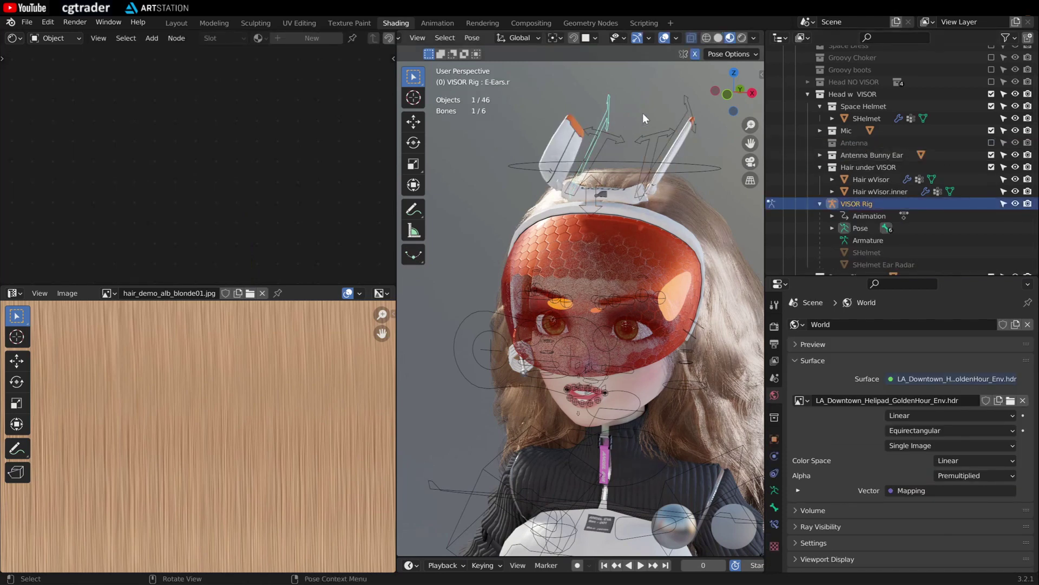
pyautogui.press('r')
pyautogui.press('r')
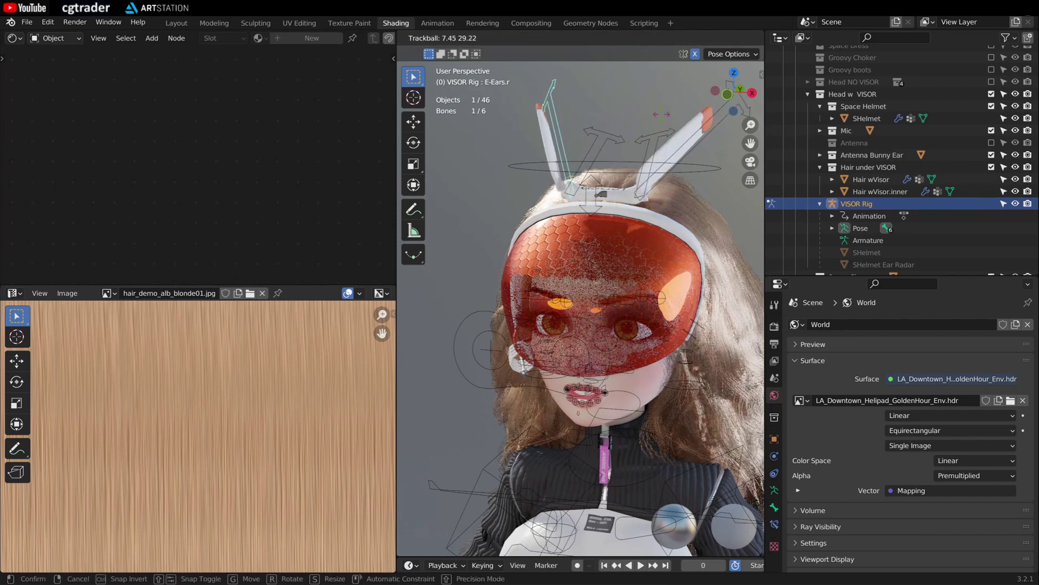
pyautogui.rightClick(641, 109)
pyautogui.hotkey('ctrl', 'Tab')
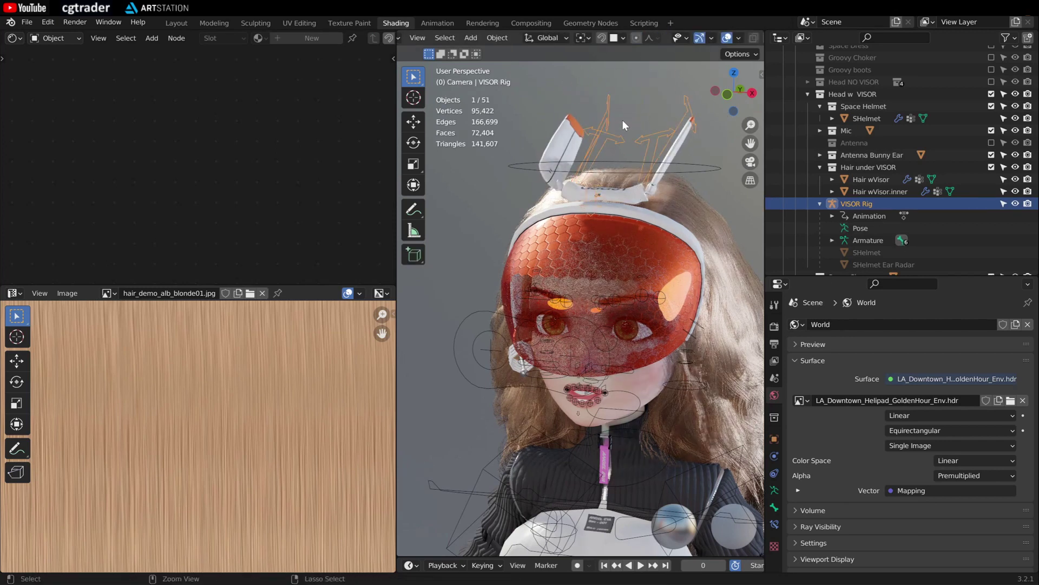
pyautogui.scroll(-3, 612, 145)
# Show the sidebar with the Space Girl rig's main properties and pose library.
pyautogui.moveTo(574, 239); pyautogui.dragTo(594, 178, button='middle')
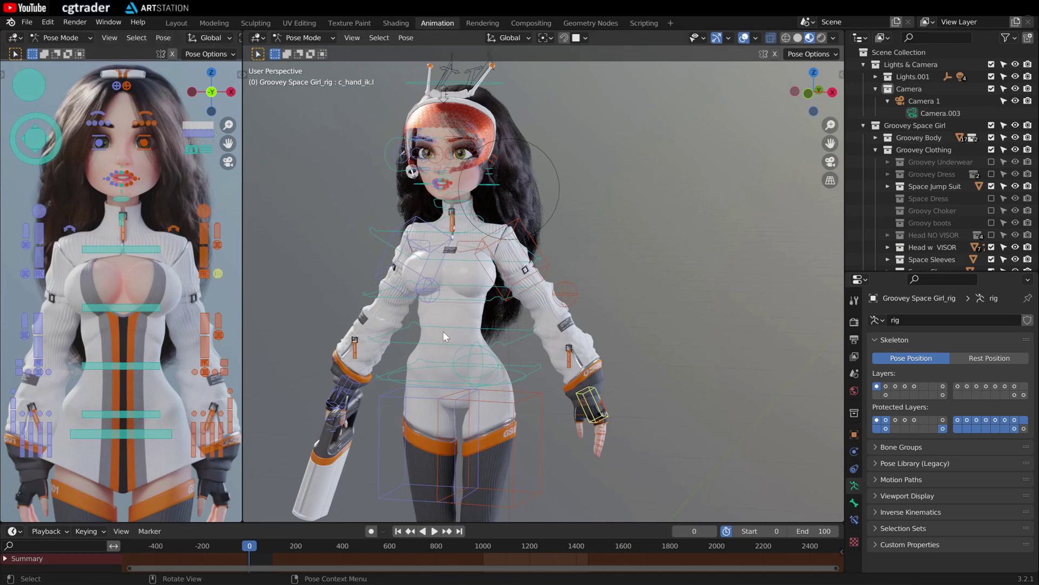
pyautogui.press('n')
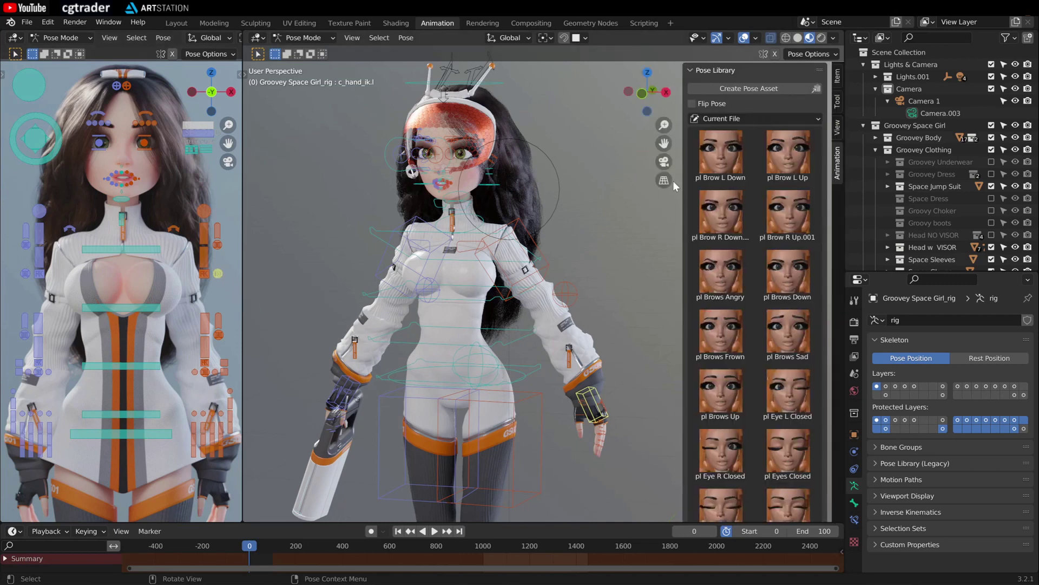
pyautogui.click(836, 102)
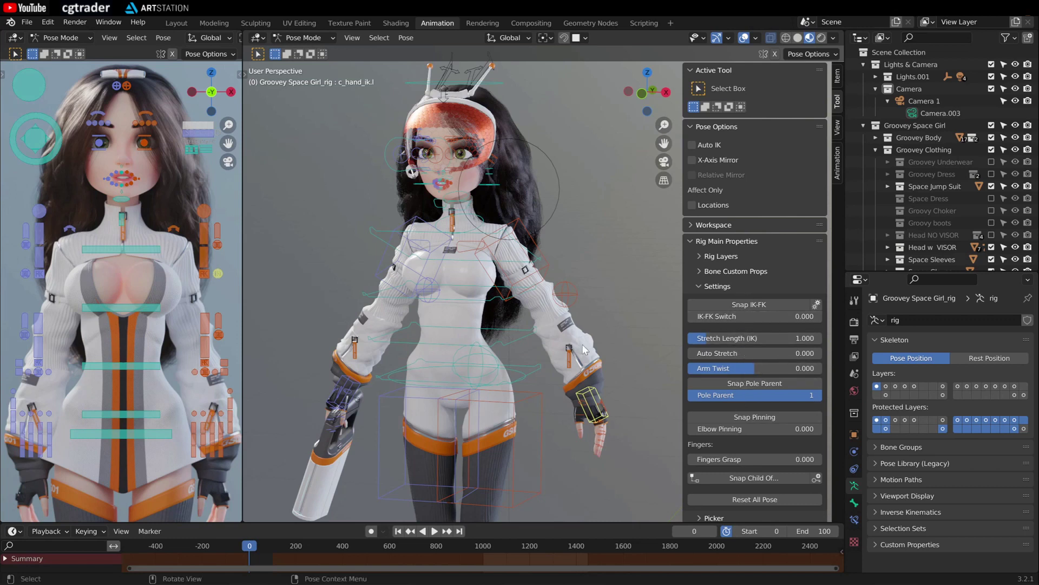
pyautogui.scroll(-1, 738, 348)
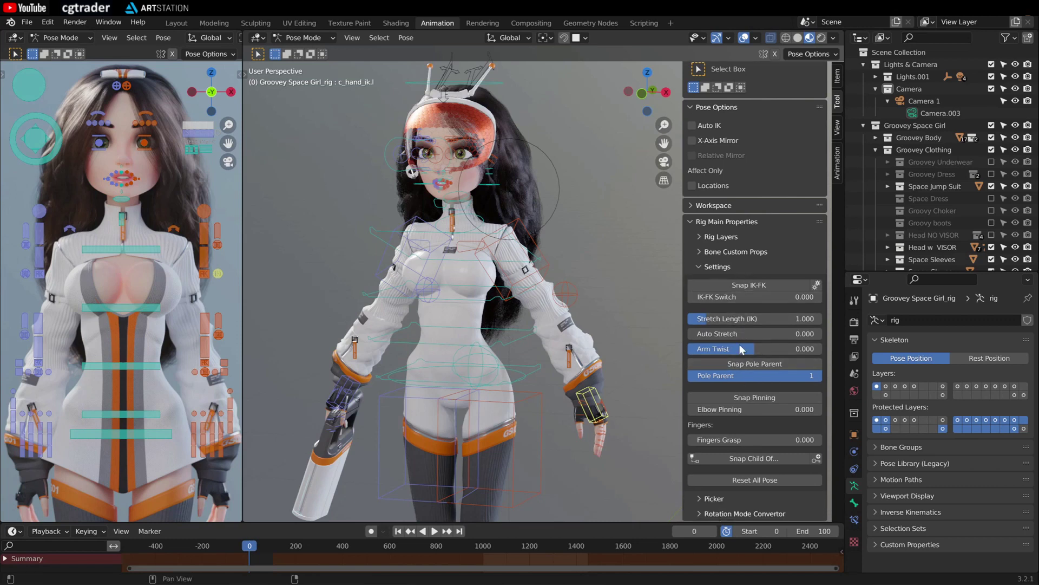
pyautogui.scroll(1, 598, 284)
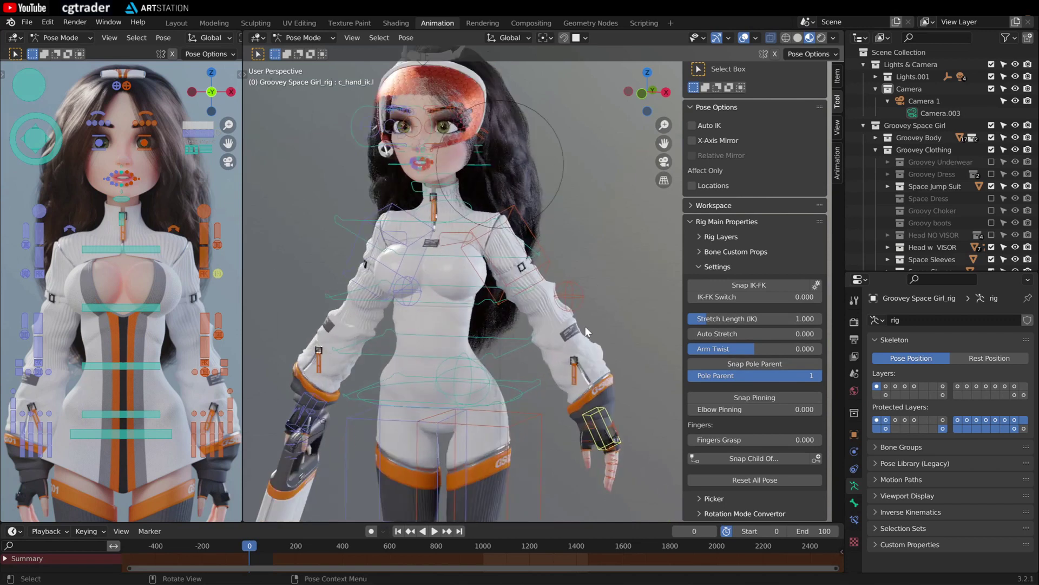
pyautogui.moveTo(586, 325); pyautogui.dragTo(647, 304, button='middle')
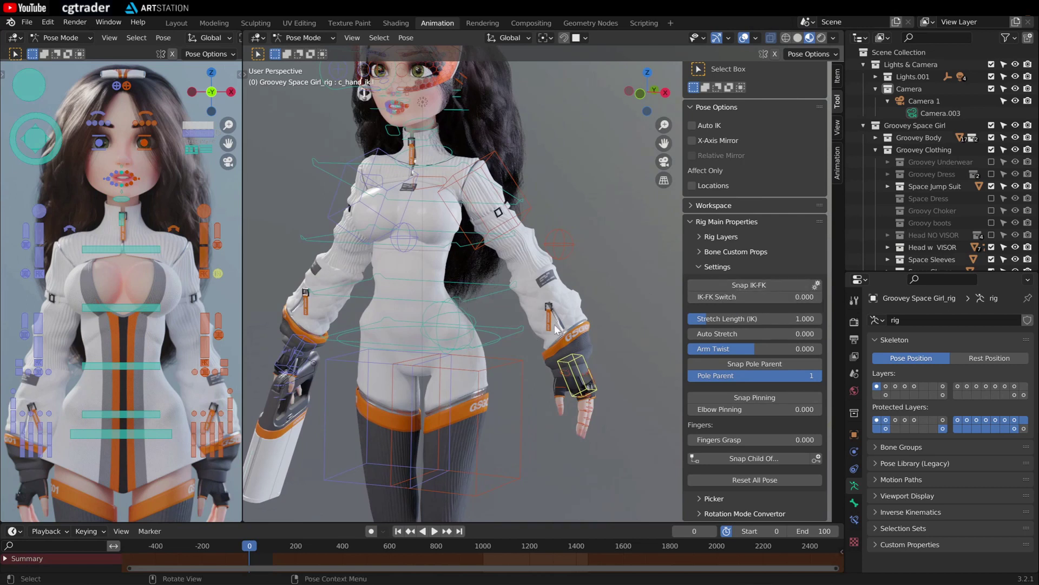
# Test-move the left IK hand, switch the left arm to FK, and test-rotate the forearm.
pyautogui.press('g')
pyautogui.rightClick(547, 255)
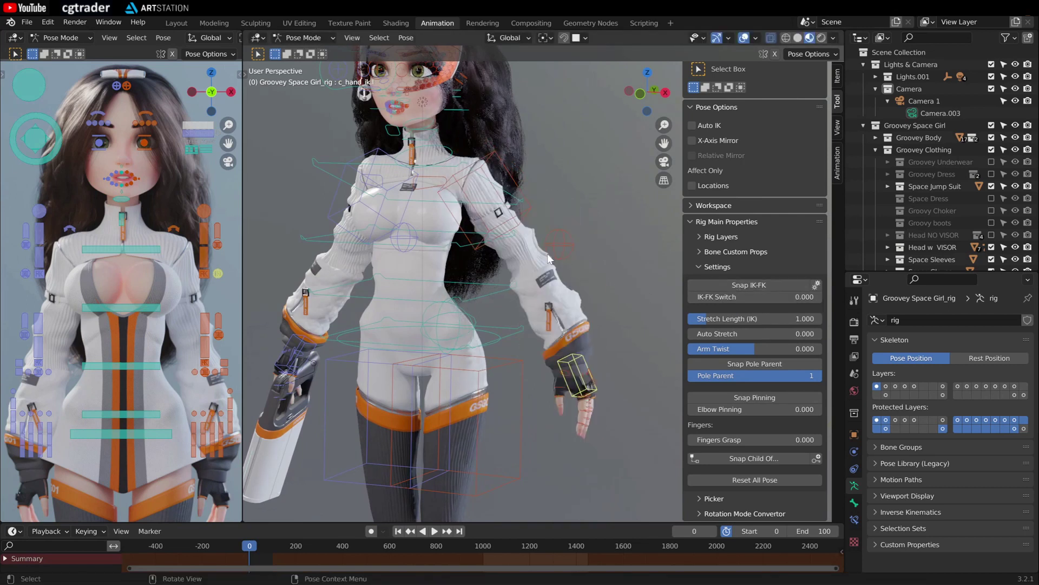
pyautogui.click(738, 281)
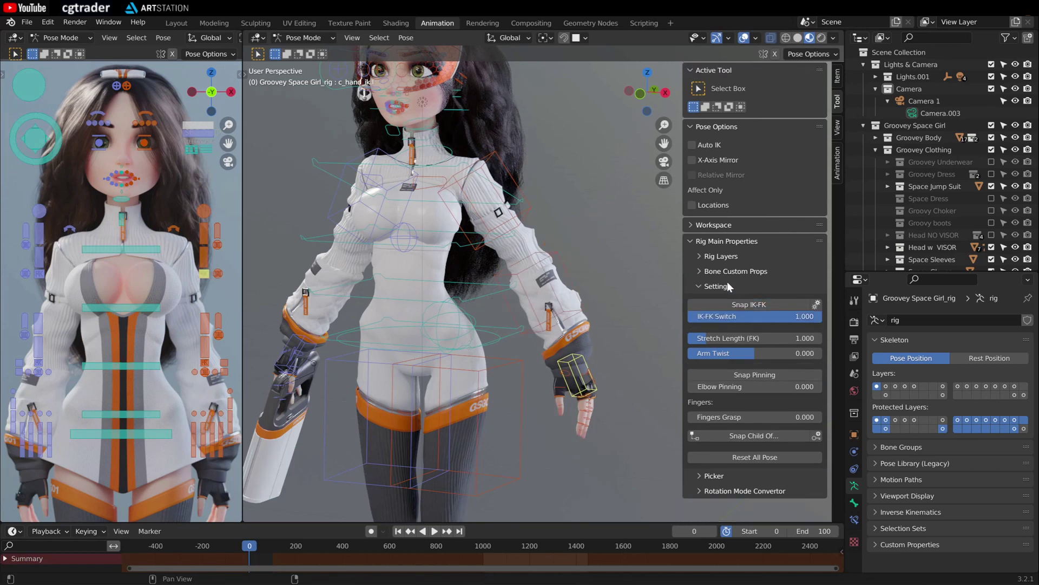
pyautogui.press('r')
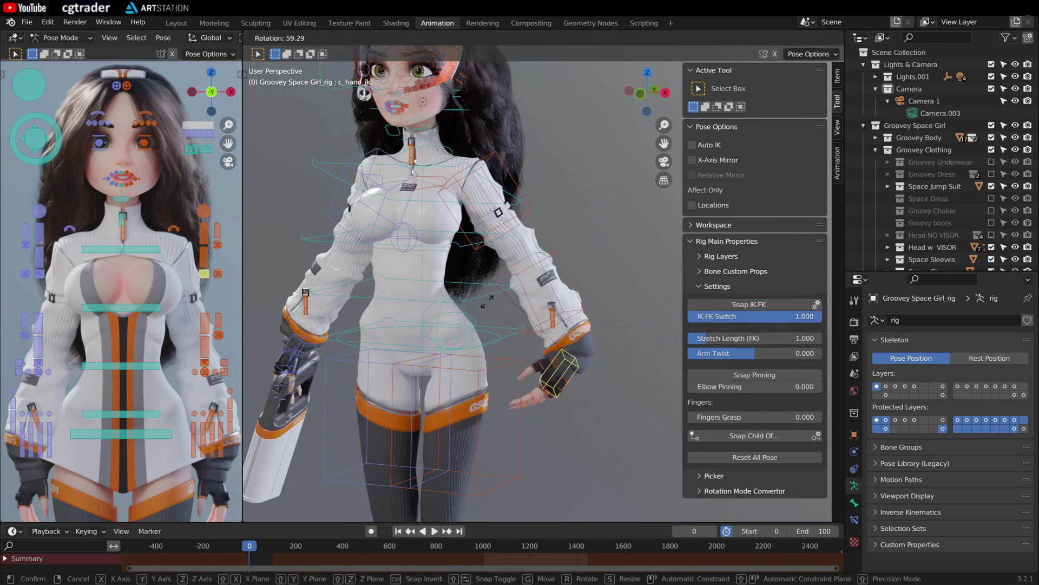
pyautogui.rightClick(538, 279)
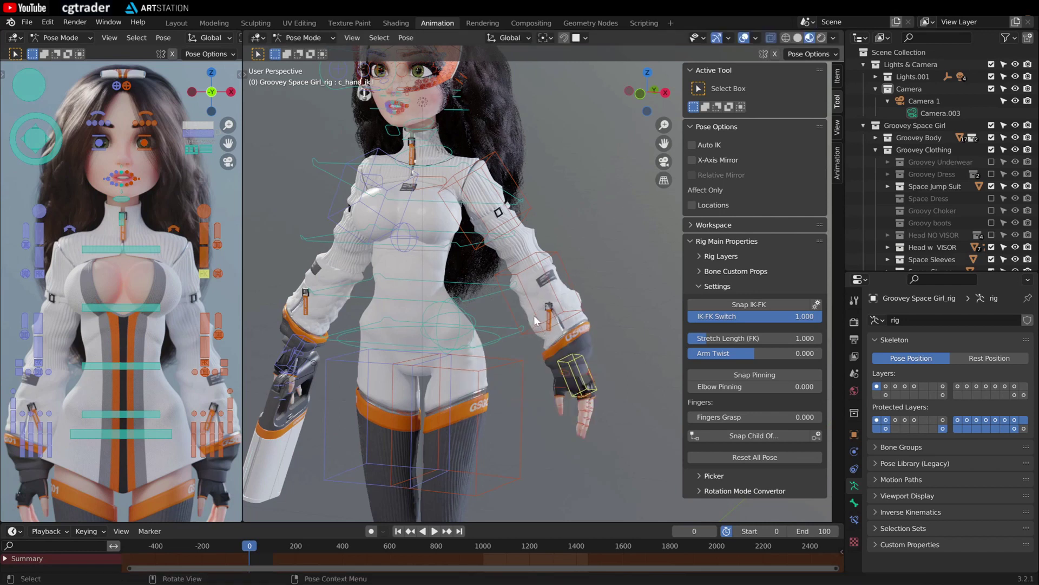
pyautogui.click(539, 265)
pyautogui.moveTo(588, 309); pyautogui.dragTo(445, 352, button='middle')
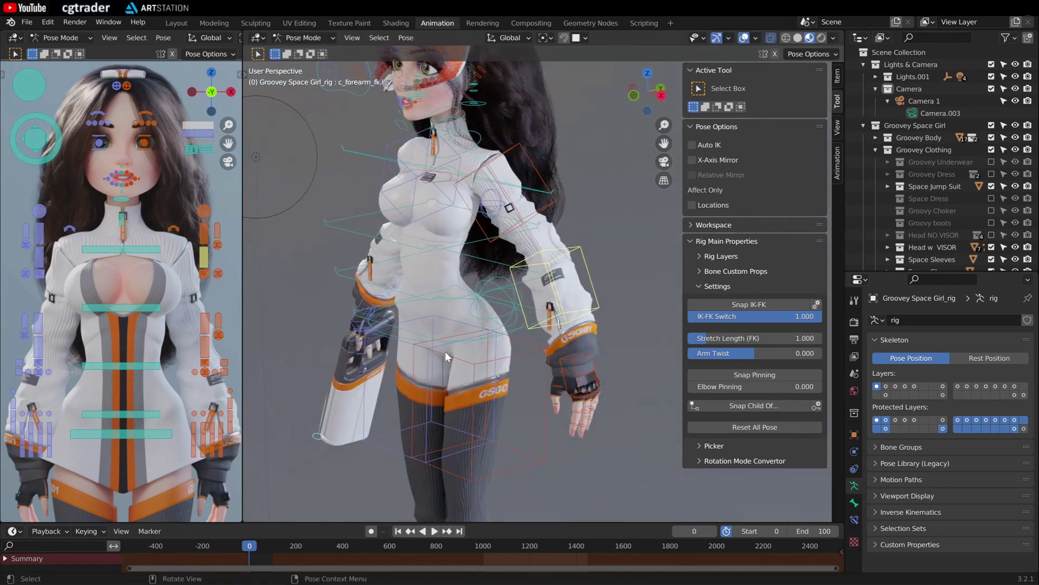
pyautogui.press('r')
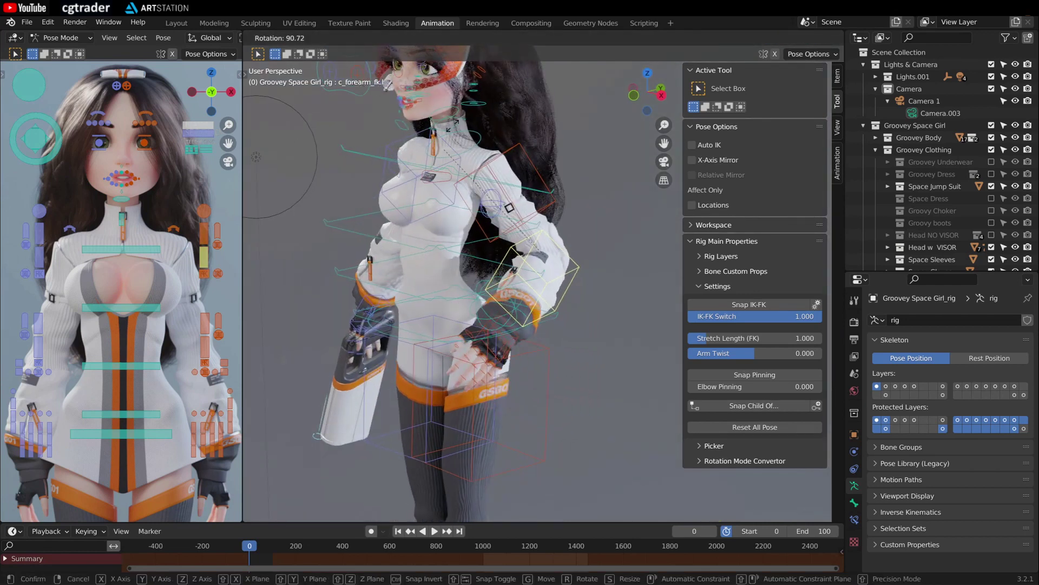
pyautogui.rightClick(515, 141)
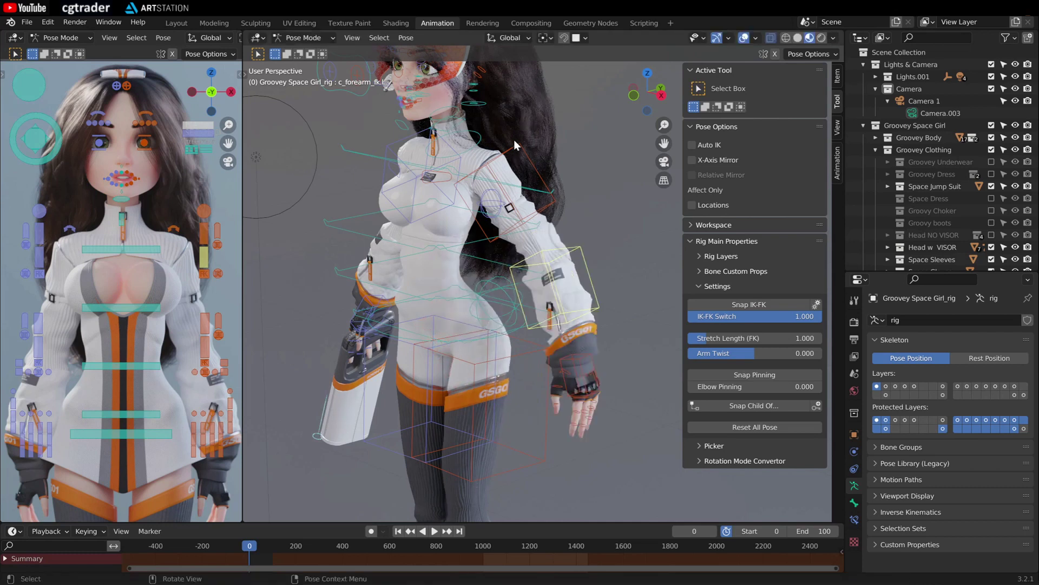
# Turn on elbow pinning for the left arm and test-move the IK hand.
pyautogui.moveTo(510, 256); pyautogui.dragTo(551, 264, button='middle')
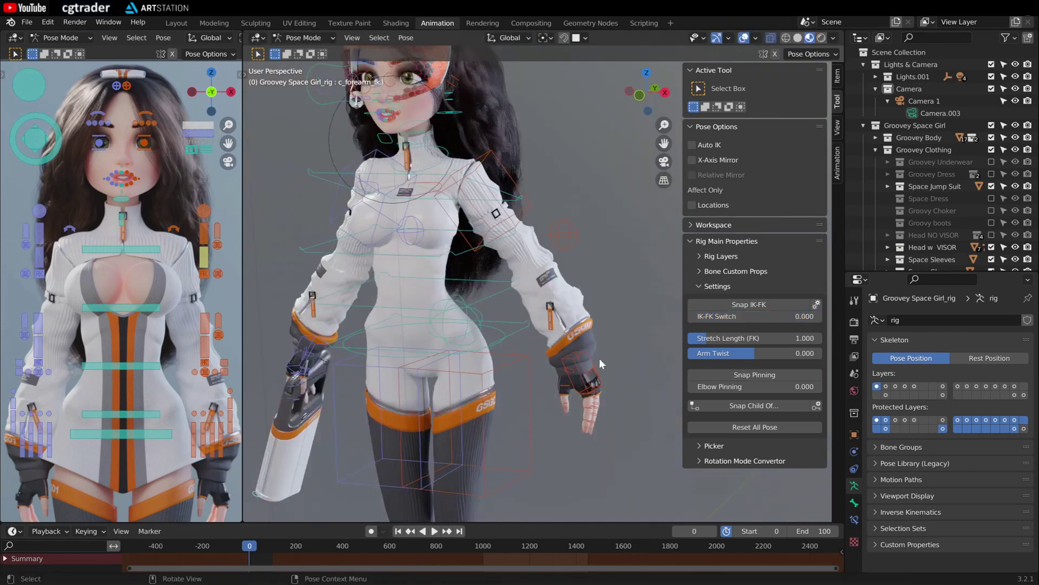
pyautogui.moveTo(600, 358); pyautogui.dragTo(650, 368, button='middle')
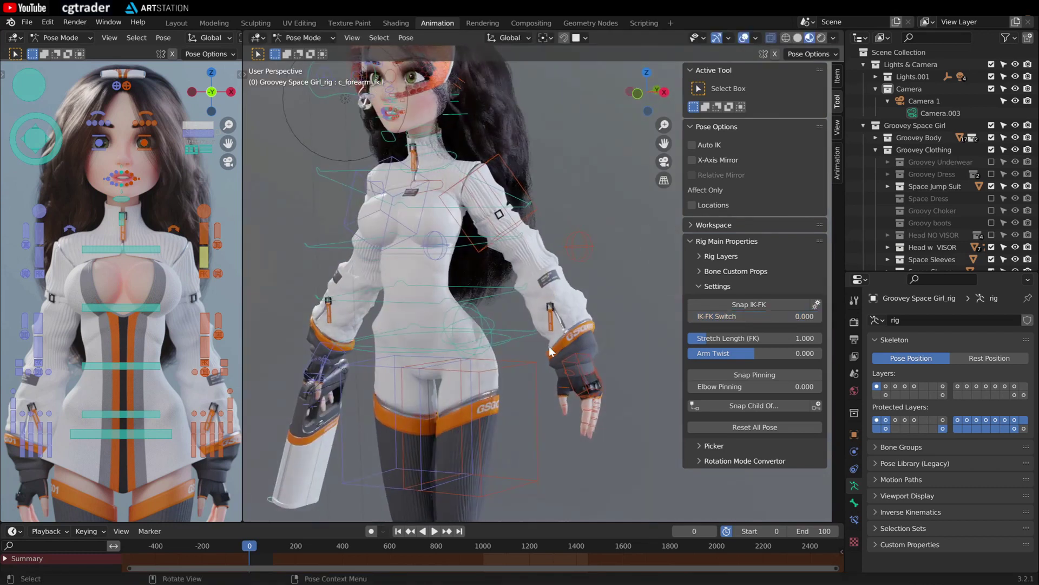
pyautogui.click(737, 375)
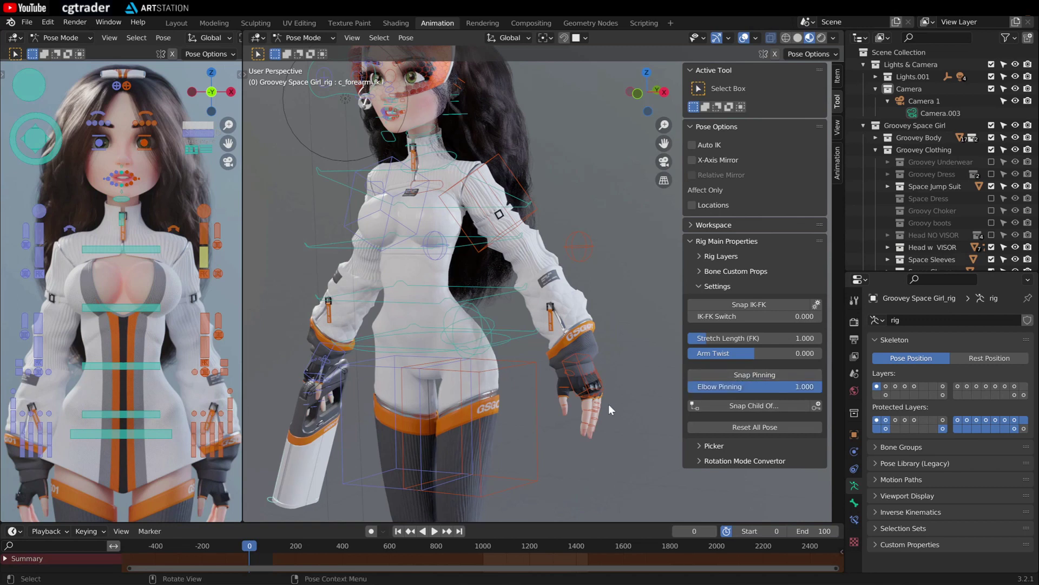
pyautogui.click(590, 371)
pyautogui.moveTo(589, 372); pyautogui.dragTo(478, 395, button='middle')
pyautogui.press('g')
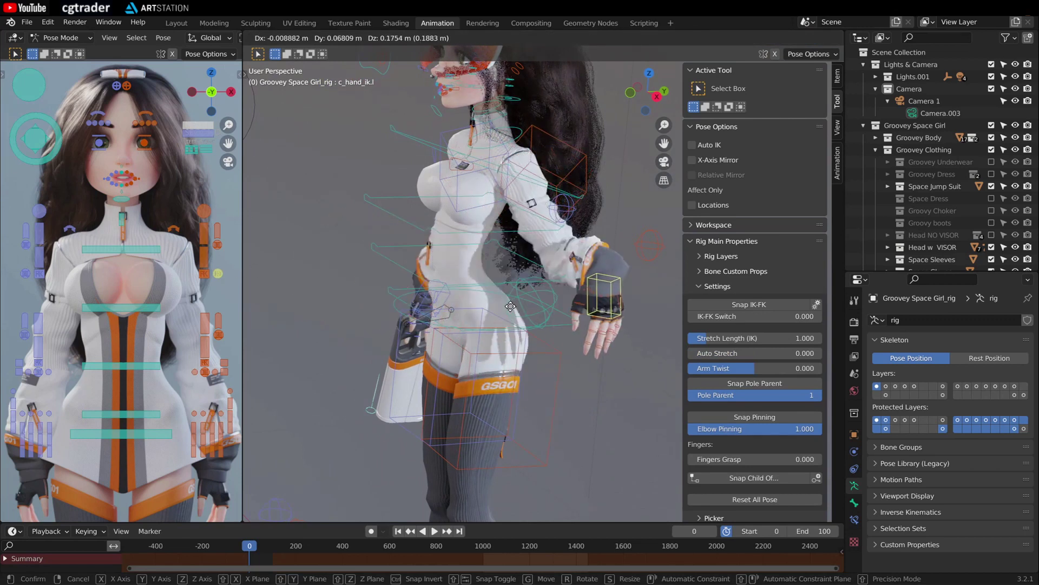
pyautogui.rightClick(602, 319)
# Curl the left hand with Fingers Grasp, then reset Fingers Grasp to 0.
pyautogui.moveTo(466, 347); pyautogui.dragTo(511, 301, button='middle')
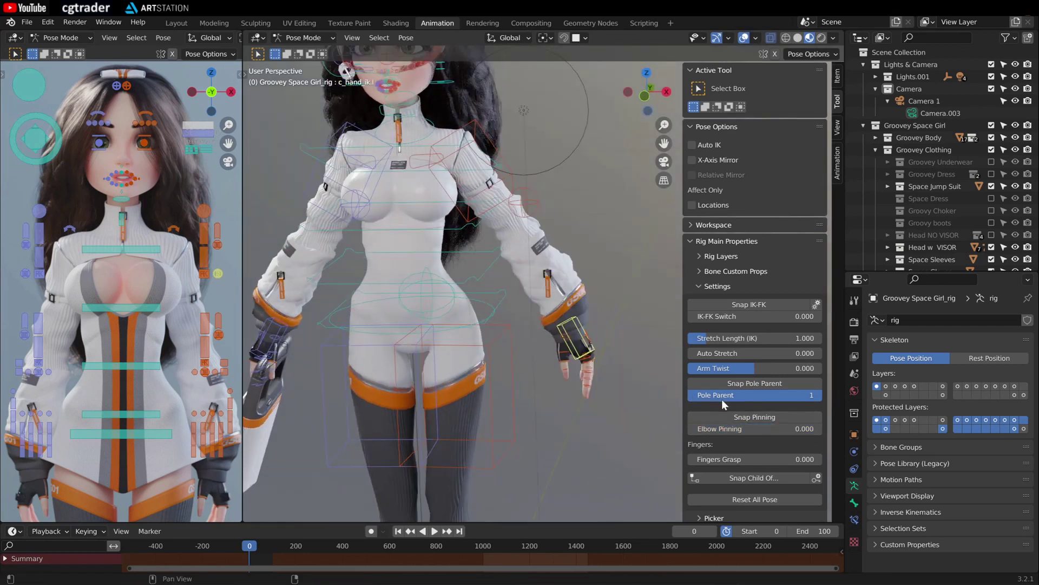
pyautogui.scroll(-1, 722, 400)
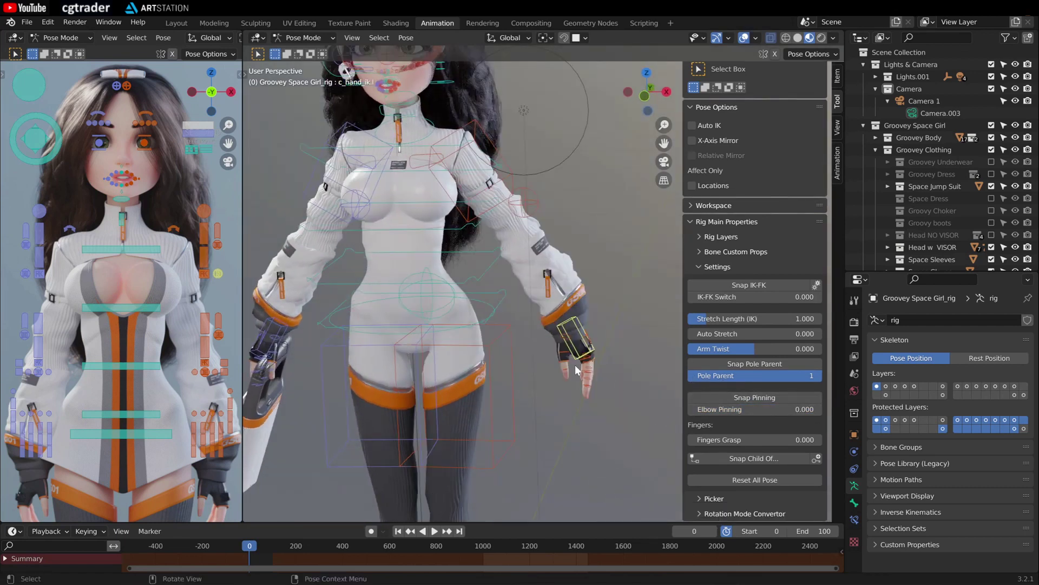
pyautogui.moveTo(574, 365); pyautogui.dragTo(601, 379, button='middle')
pyautogui.scroll(6, 546, 395)
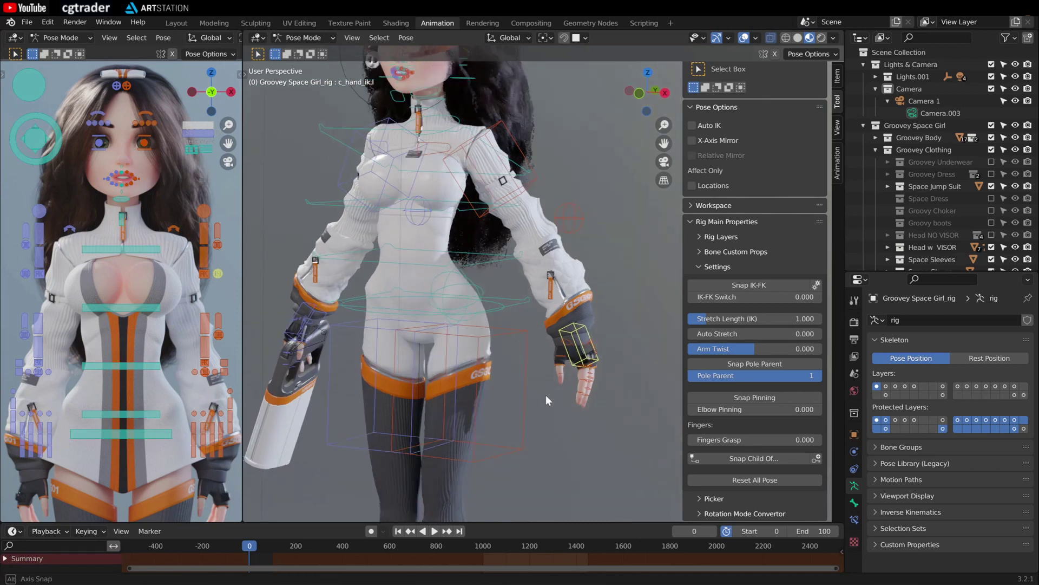
pyautogui.moveTo(710, 440)
pyautogui.mouseDown()
pyautogui.moveTo(745, 440)
pyautogui.moveTo(710, 439)
pyautogui.mouseUp()
pyautogui.click(783, 439)
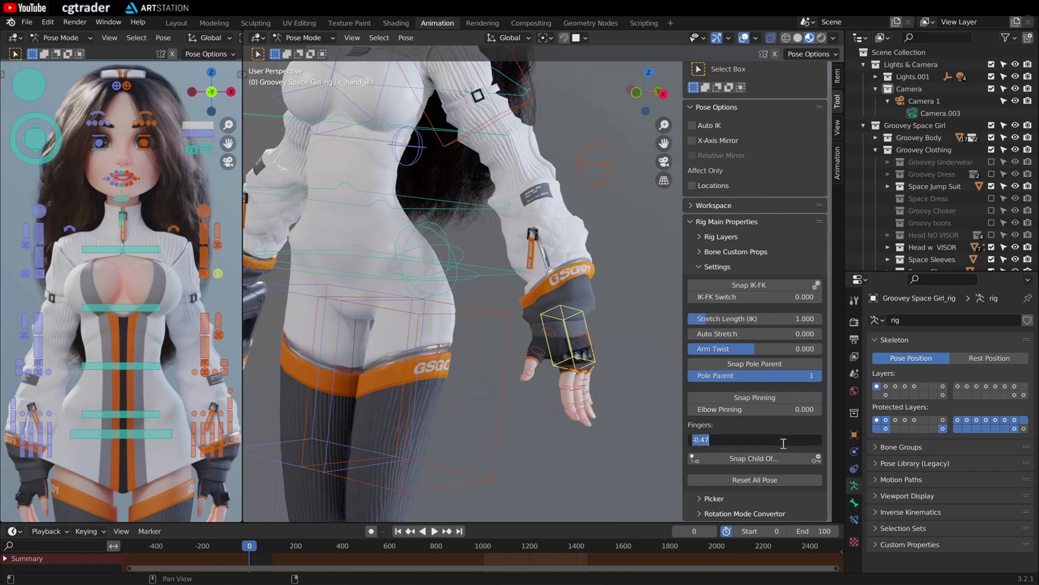
pyautogui.write('0')
pyautogui.press('Return')
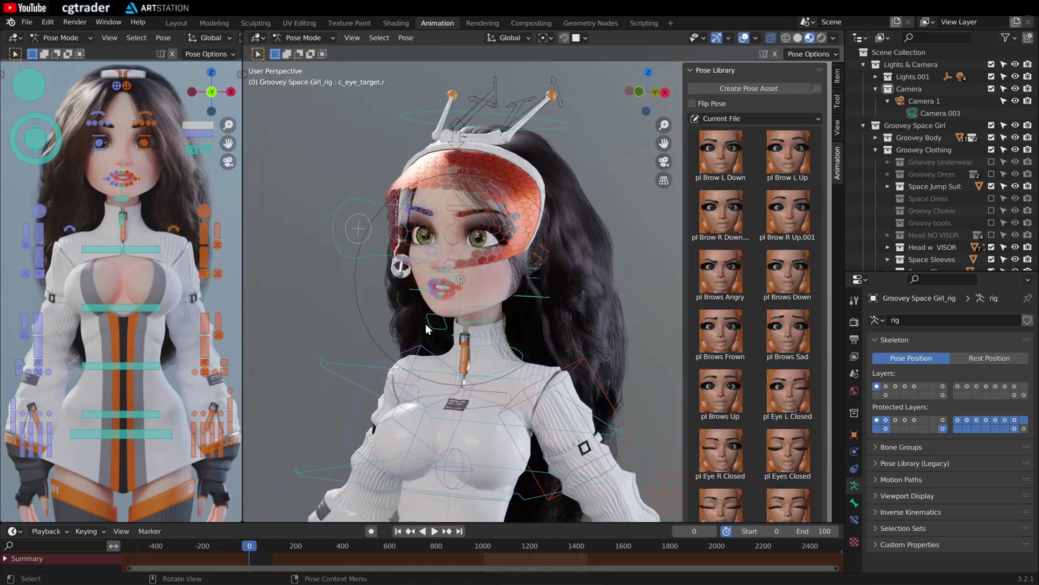
# Return to Object Mode and select the GG Body mesh at the face.
pyautogui.hotkey('ctrl', 'Tab')
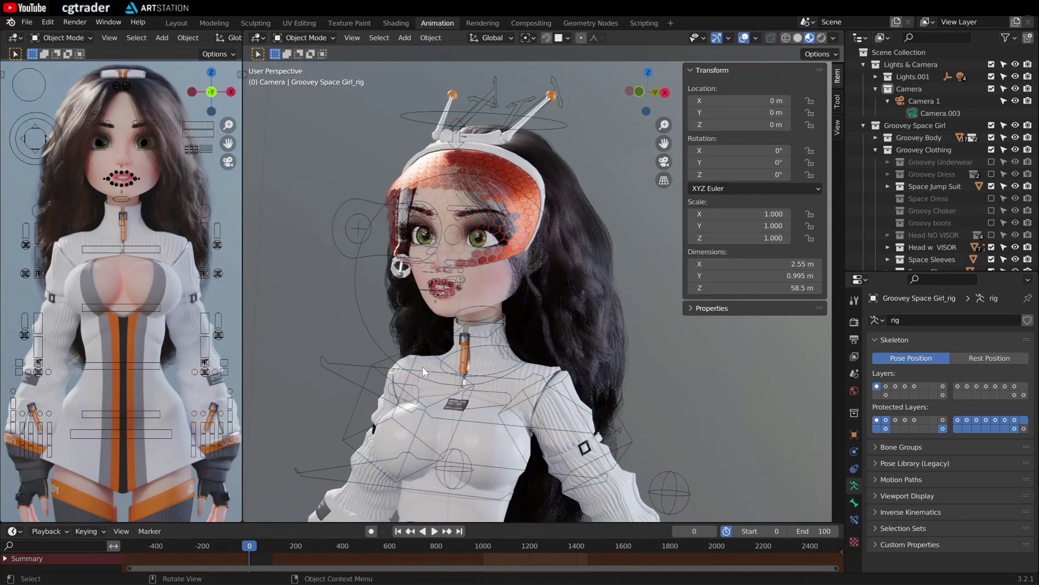
pyautogui.scroll(1, 423, 368)
pyautogui.moveTo(420, 387); pyautogui.dragTo(386, 262, button='middle')
pyautogui.scroll(2, 440, 333)
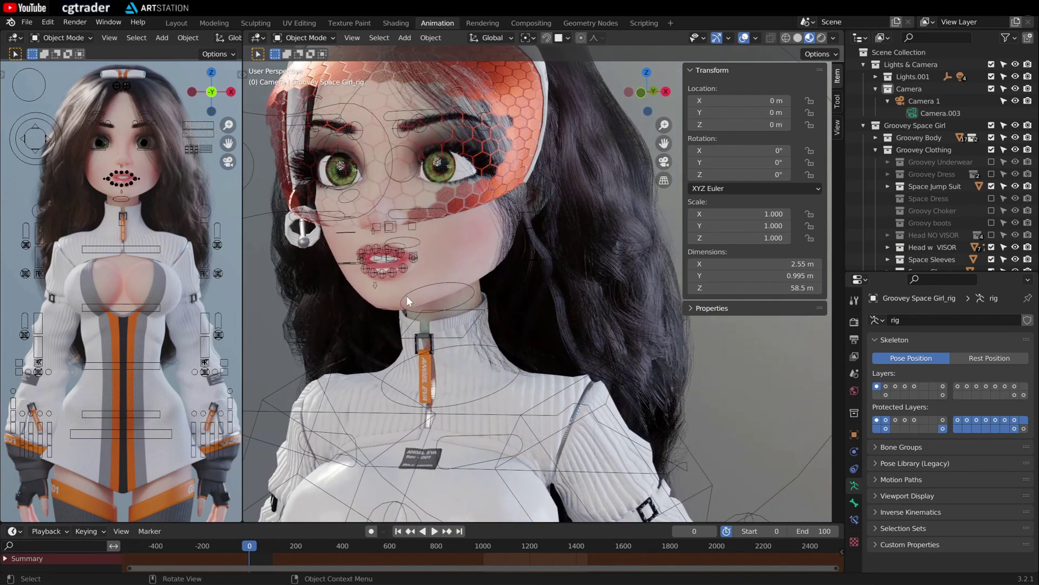
pyautogui.scroll(-6, 407, 296)
pyautogui.scroll(6, 499, 355)
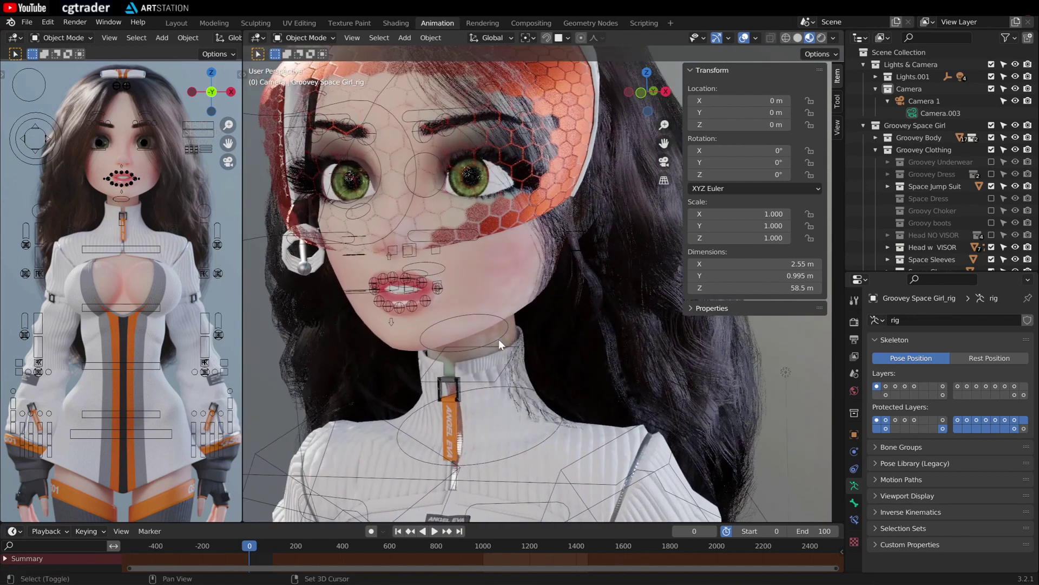
pyautogui.click(483, 261)
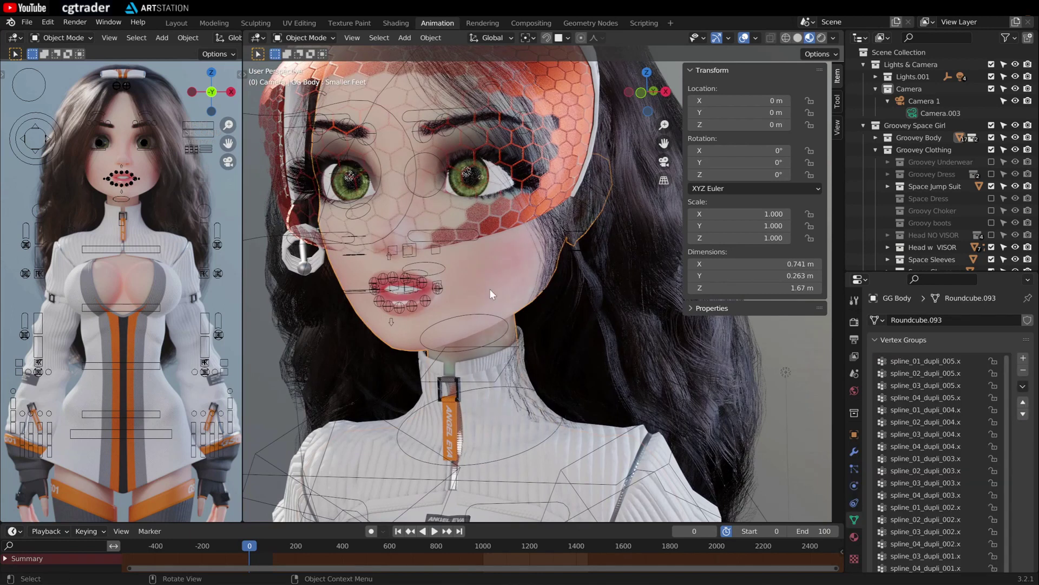
# Collapse vertex groups, enlarge the Shape Keys list, and select Mouth Open 2.
pyautogui.click(873, 340)
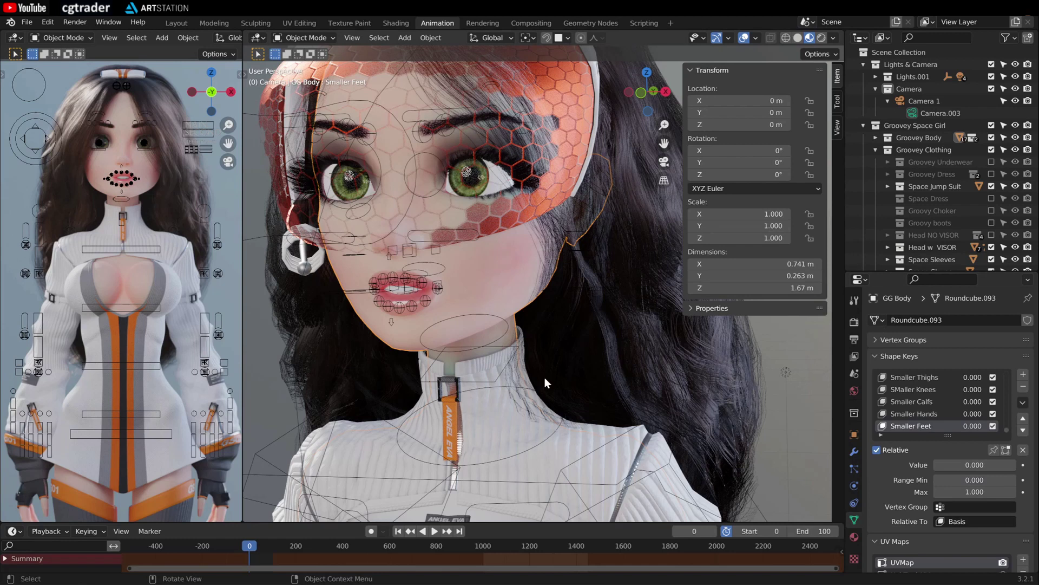
pyautogui.moveTo(543, 359); pyautogui.dragTo(551, 356, button='middle')
pyautogui.moveTo(936, 433); pyautogui.dragTo(936, 533)
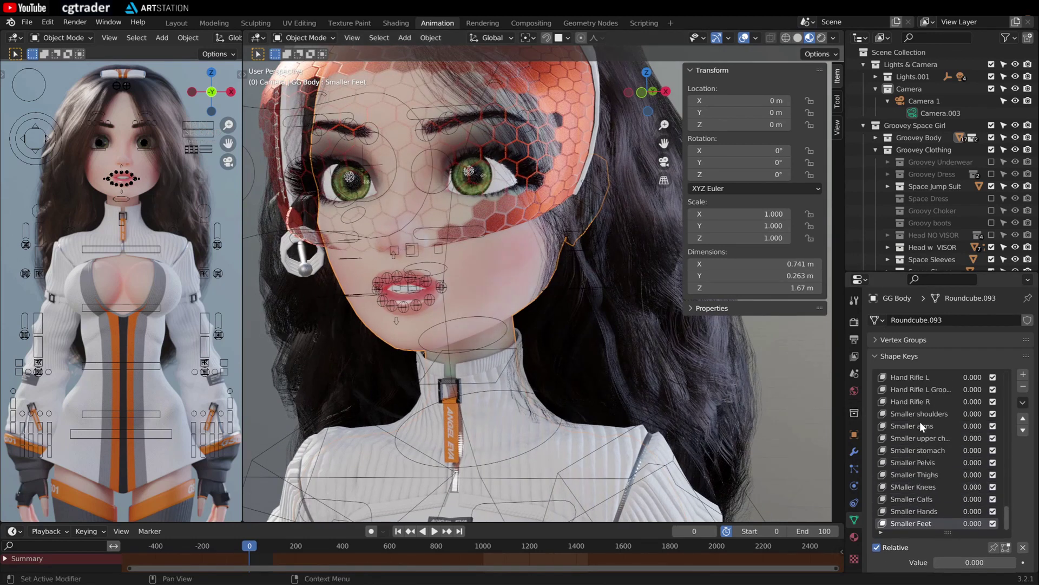
pyautogui.scroll(10, 928, 433)
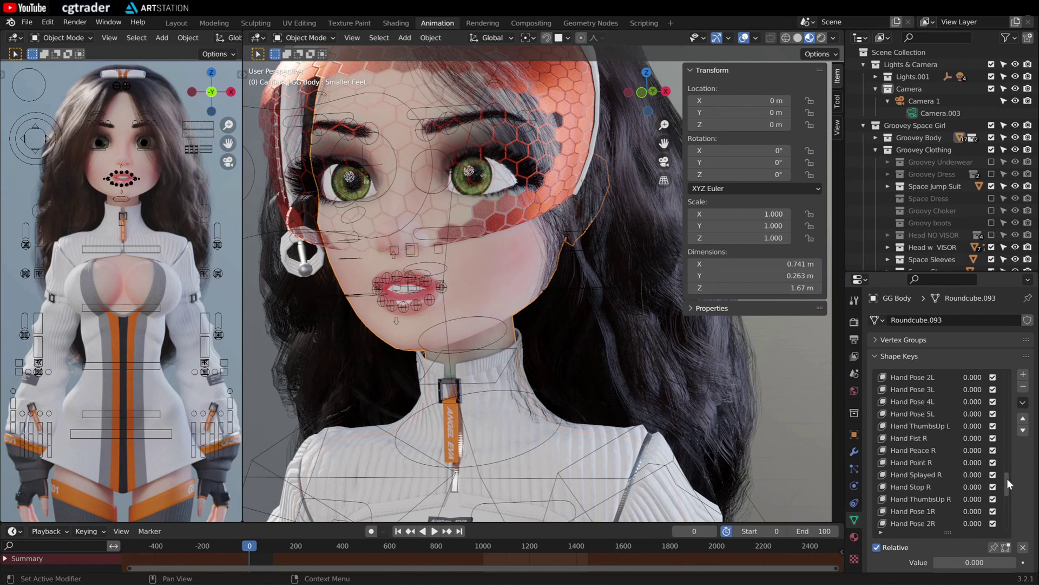
pyautogui.moveTo(1007, 479); pyautogui.dragTo(1008, 396)
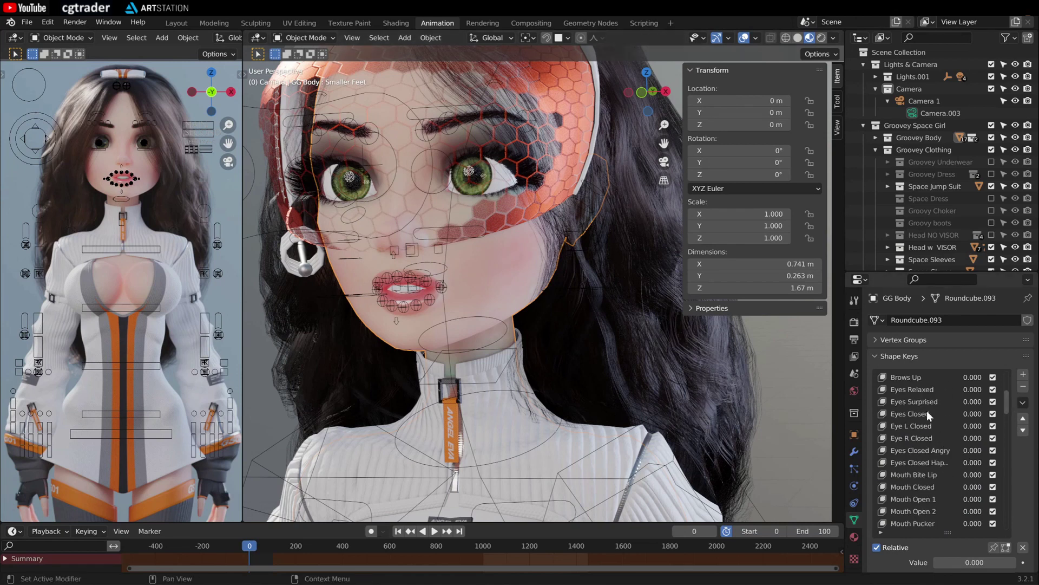
pyautogui.scroll(-3, 911, 441)
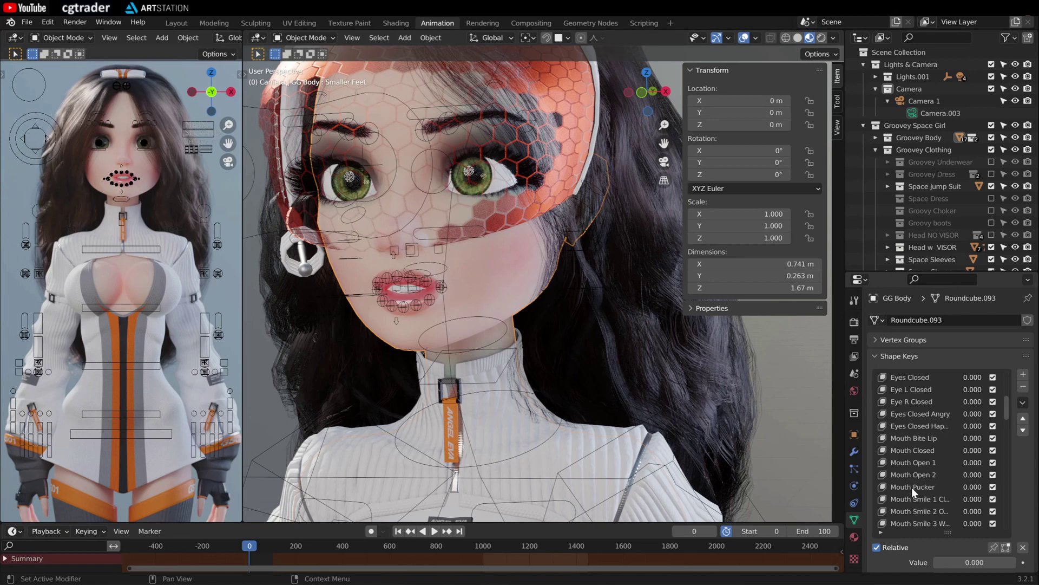
pyautogui.click(912, 475)
# Set the body's Mouth Open 2 shape key value to 1.000.
pyautogui.scroll(-2, 1012, 496)
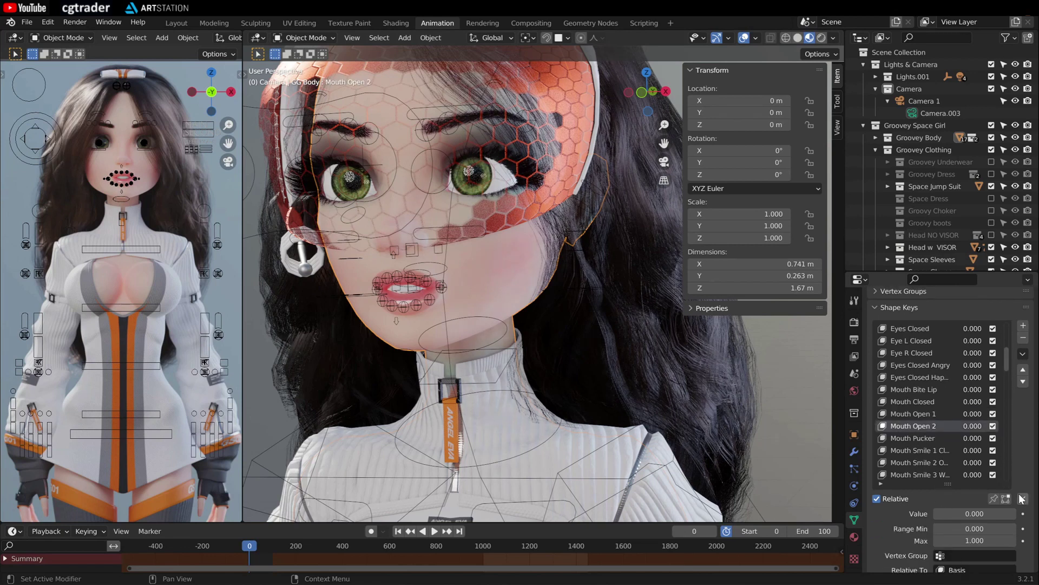
pyautogui.moveTo(957, 514); pyautogui.dragTo(934, 513)
pyautogui.scroll(4, 386, 317)
pyautogui.scroll(-2, 297, 296)
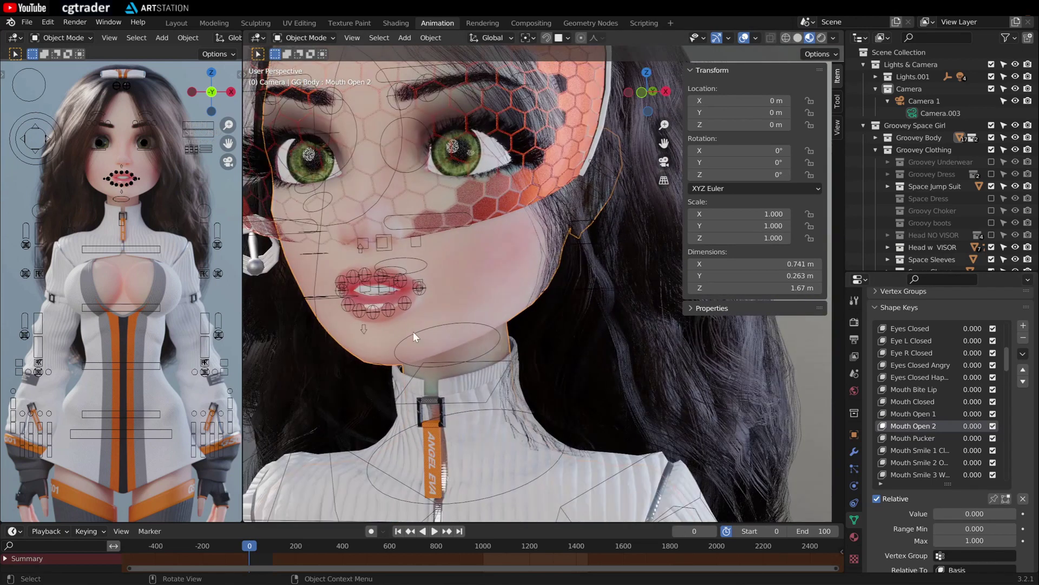
pyautogui.moveTo(960, 513); pyautogui.dragTo(1016, 513)
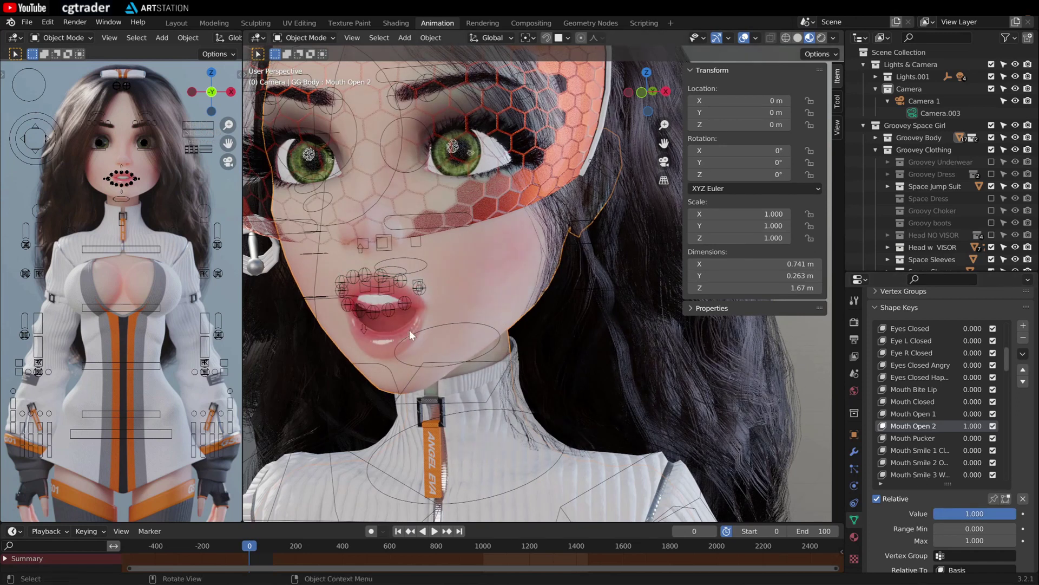
pyautogui.scroll(6, 409, 330)
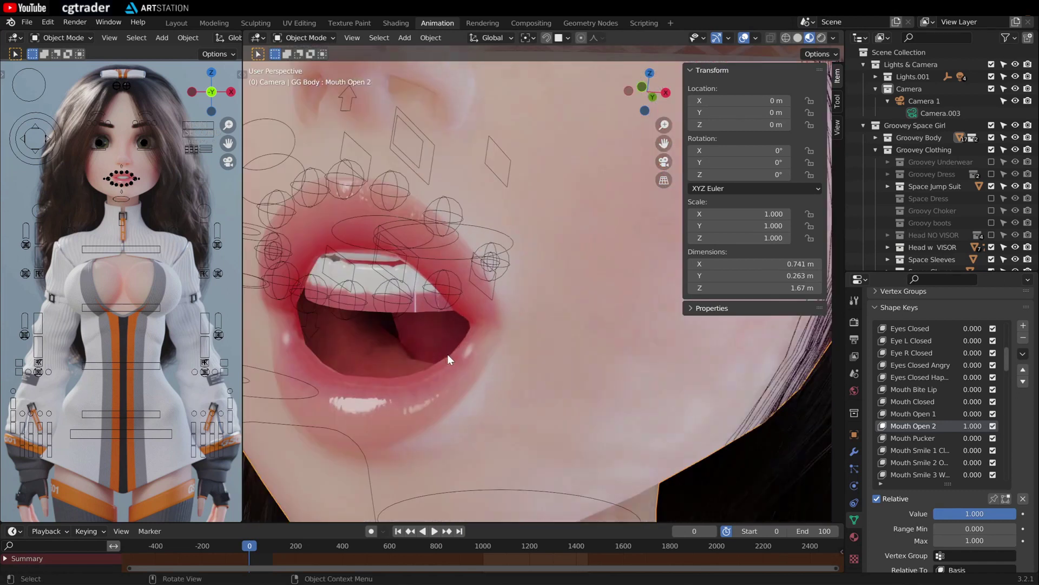
# Select the teeth and set their Mouth Open 2 shape key to 1.000.
pyautogui.click(417, 307)
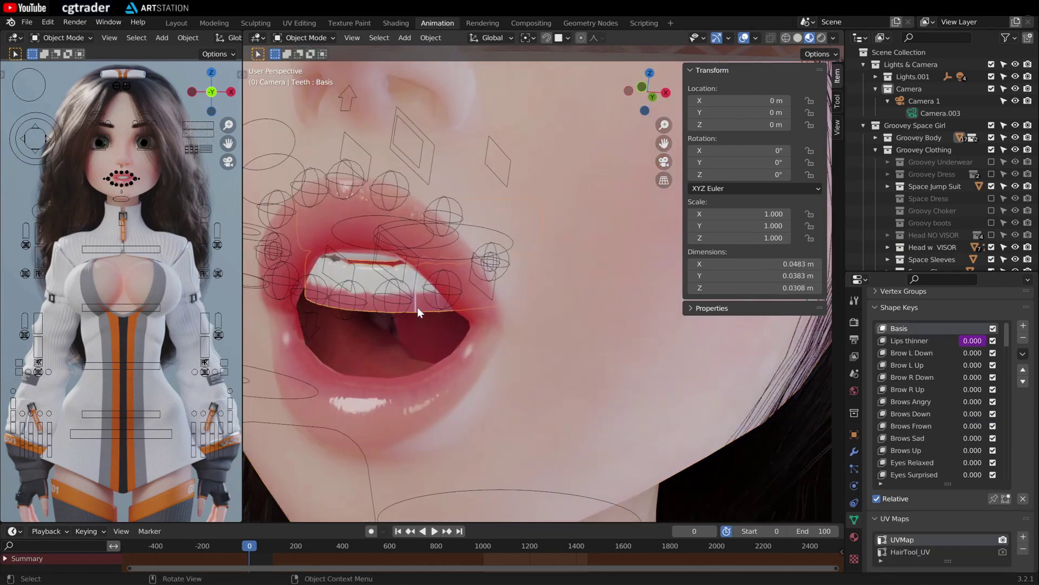
pyautogui.scroll(-3, 915, 388)
pyautogui.scroll(-4, 915, 389)
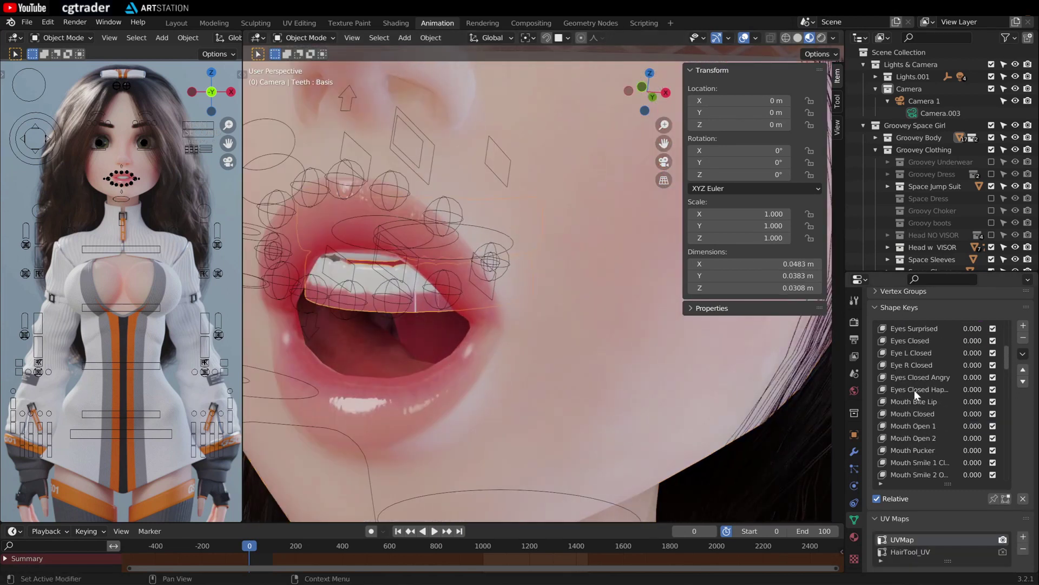
pyautogui.click(904, 401)
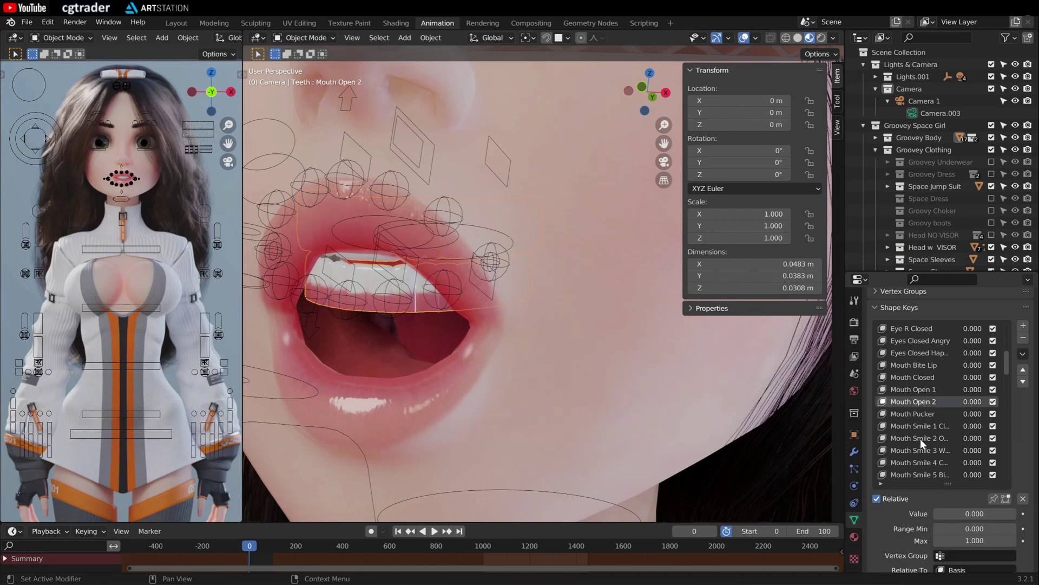
pyautogui.moveTo(947, 512); pyautogui.dragTo(1010, 514)
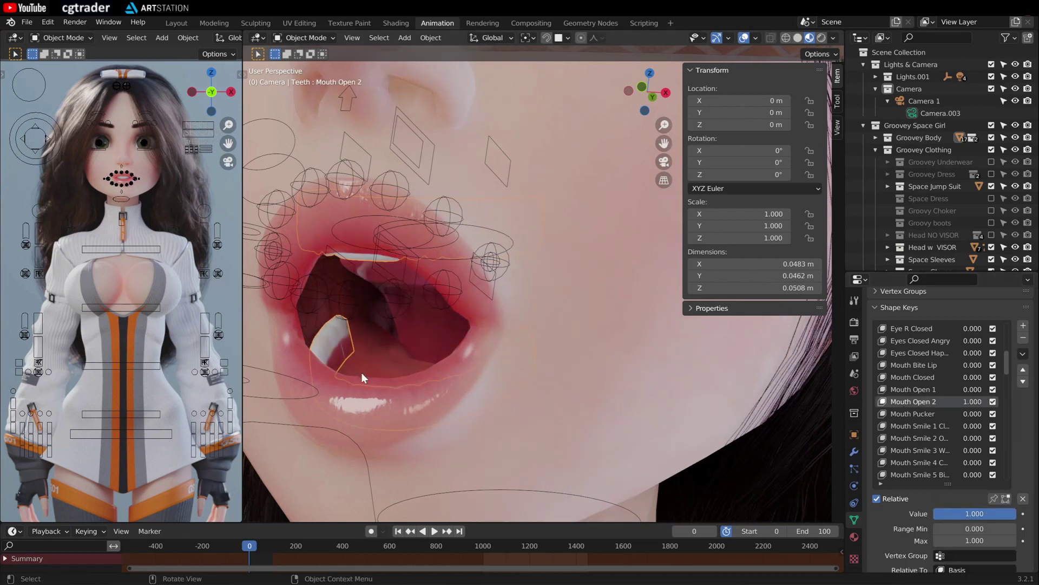
pyautogui.scroll(-10, 375, 358)
pyautogui.keyDown('shift'); pyautogui.moveTo(470, 386); pyautogui.dragTo(460, 404, button='middle'); pyautogui.keyUp('shift')
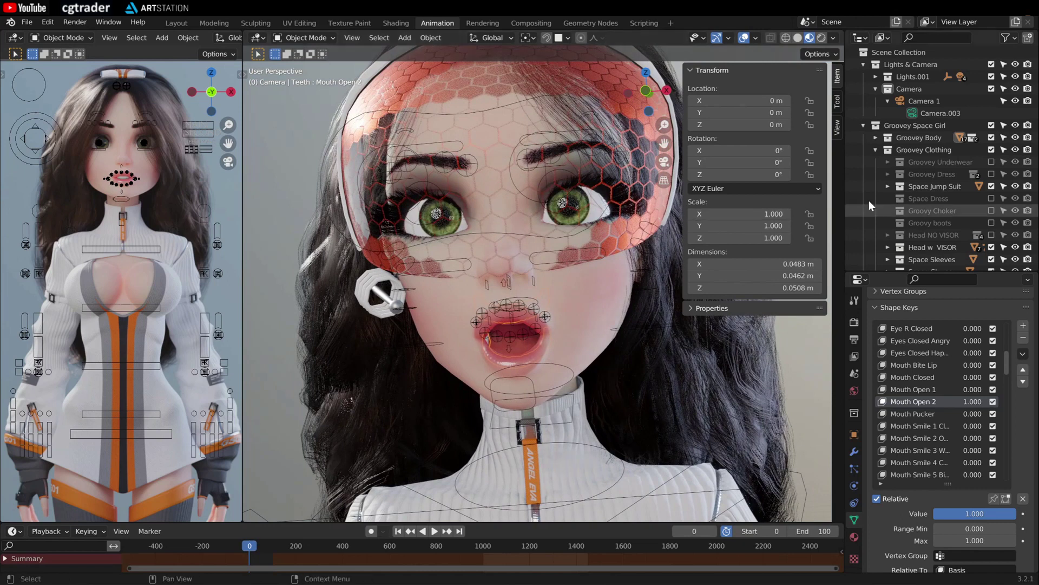
# In Groovey Body, exclude Body 4 Blender and include Body 4 export.
pyautogui.click(876, 152)
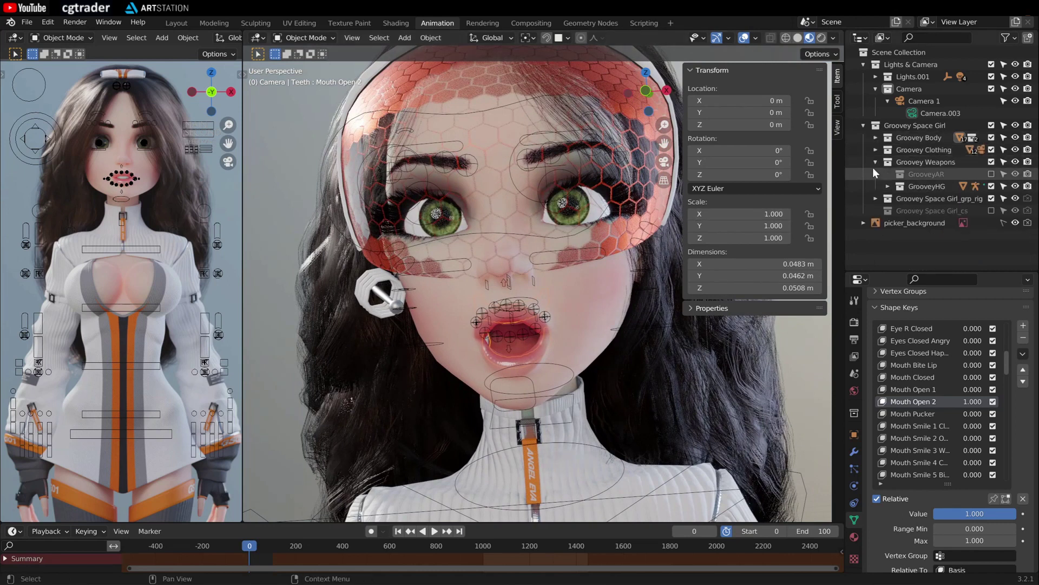
pyautogui.click(876, 137)
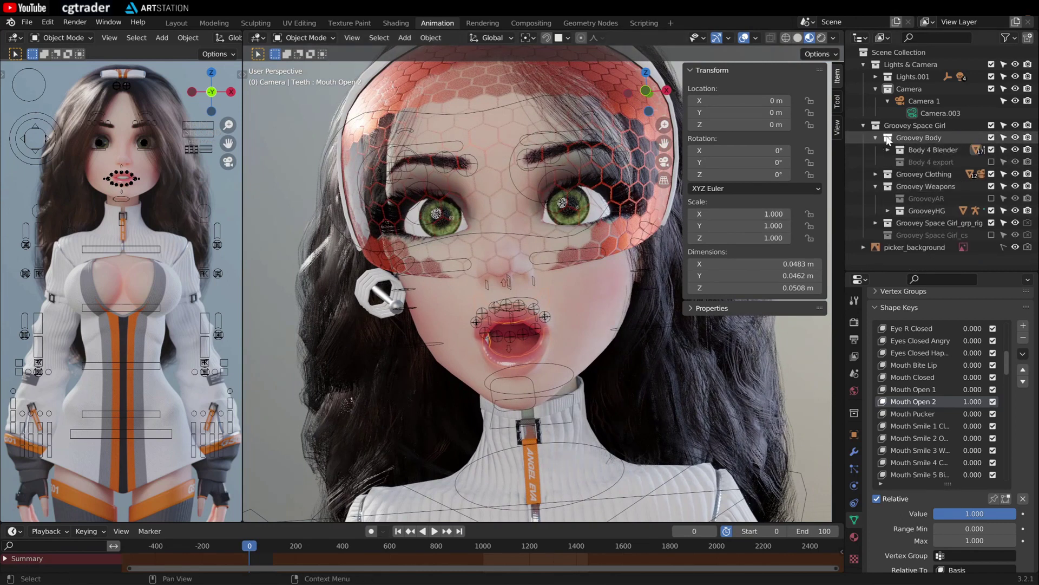
pyautogui.click(991, 150)
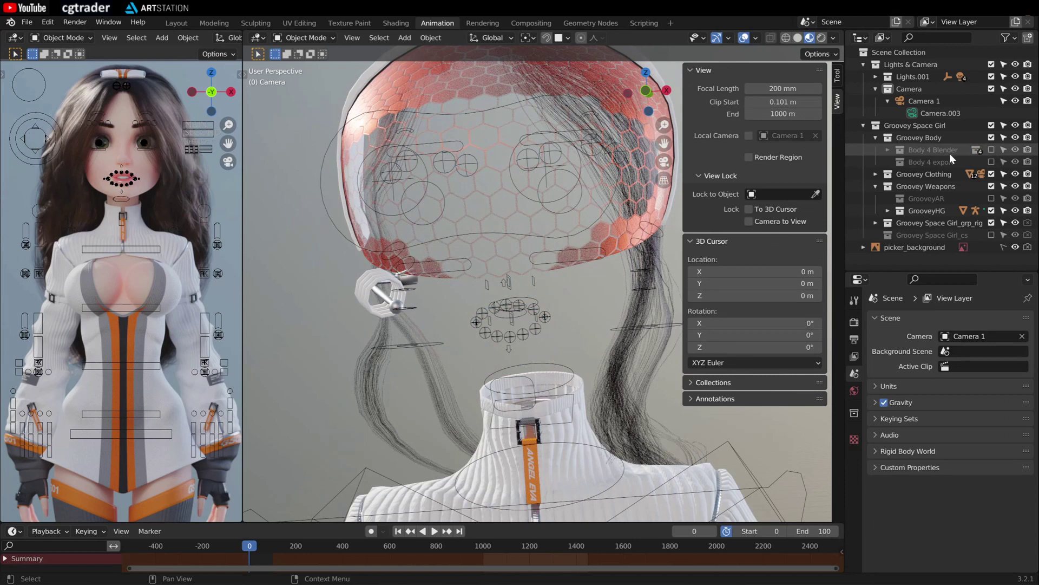
pyautogui.click(992, 162)
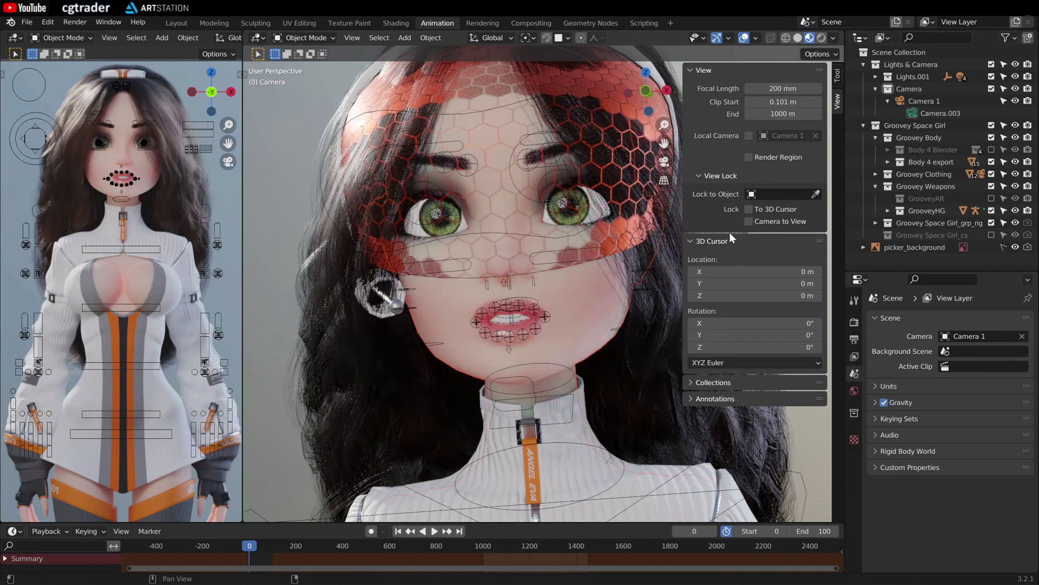
# Select the export body, raise its Mouth Open 2 to 1.000, then slide it back to 0.000.
pyautogui.click(599, 306)
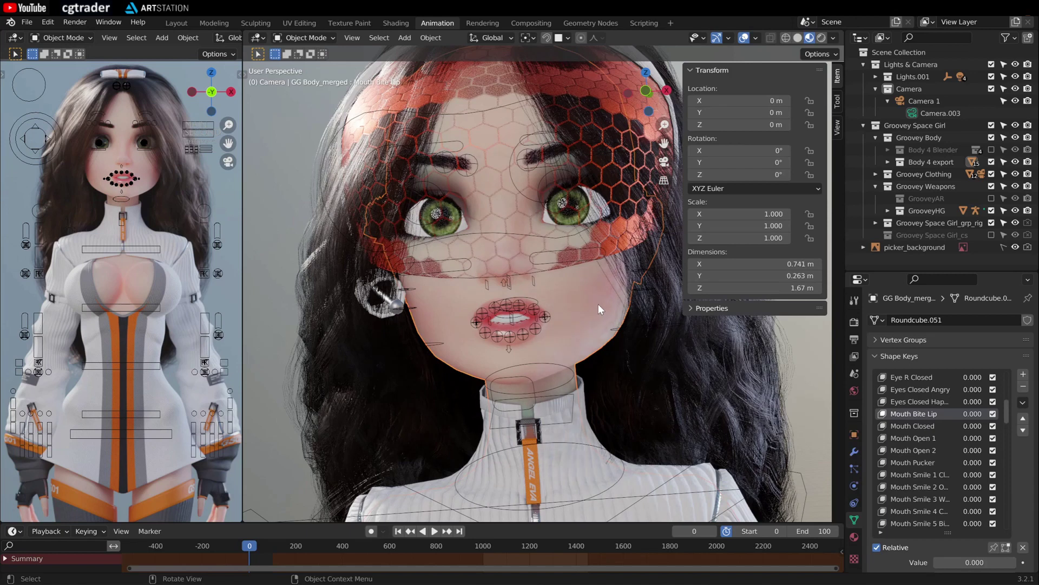
pyautogui.press('g')
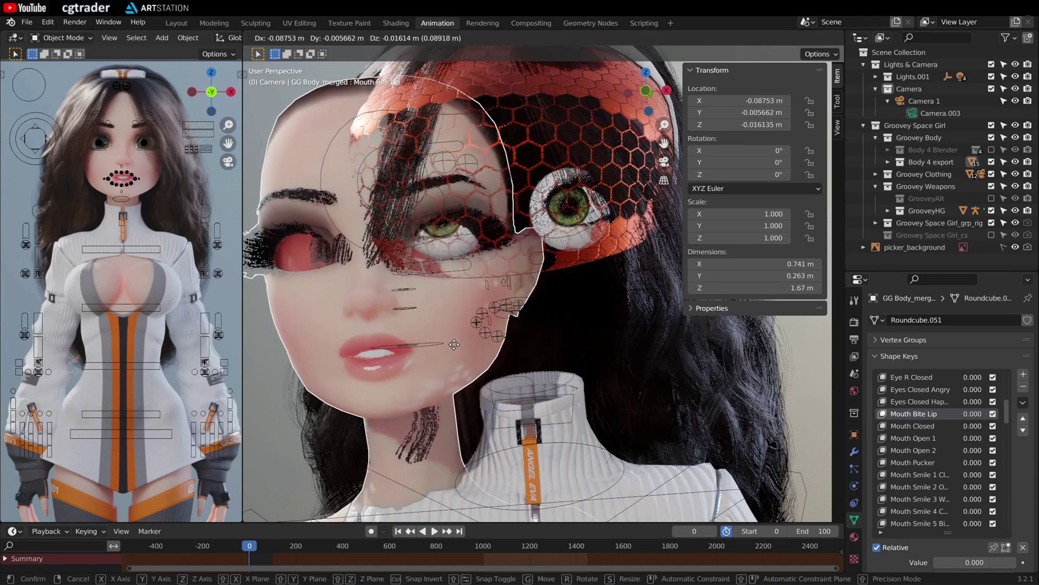
pyautogui.rightClick(465, 350)
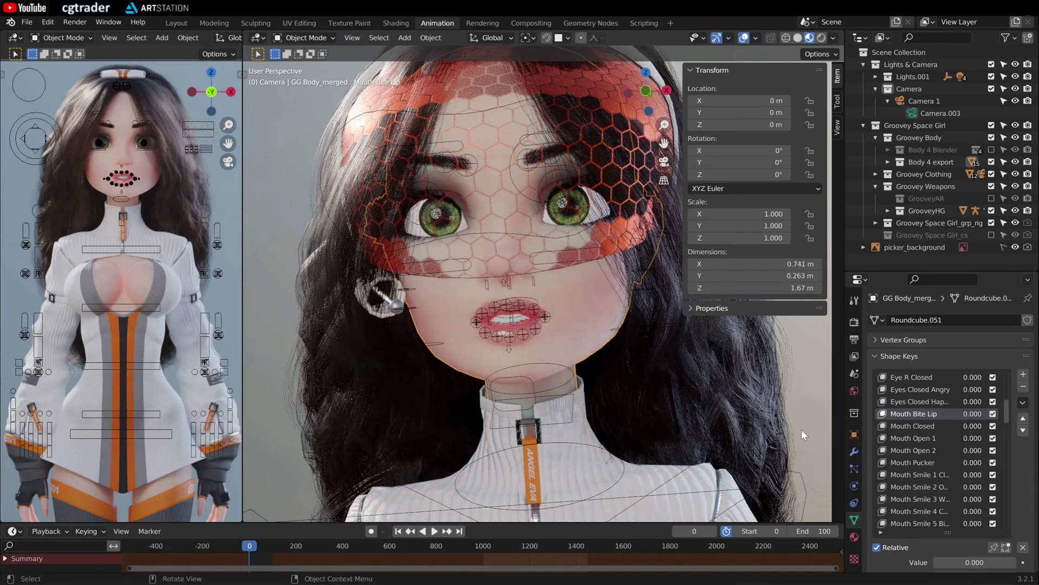
pyautogui.click(910, 452)
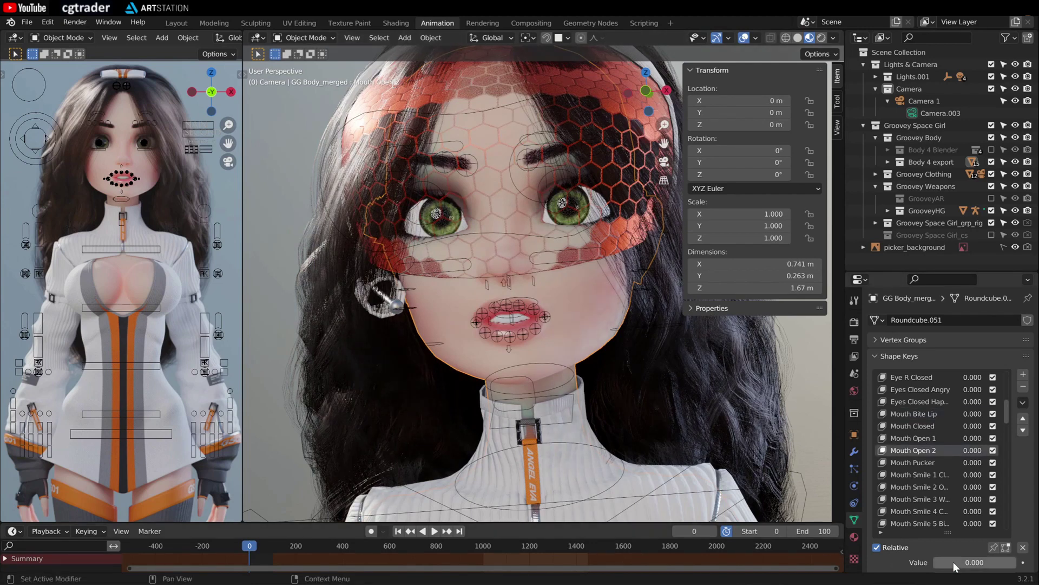
pyautogui.moveTo(954, 566); pyautogui.dragTo(1016, 566)
pyautogui.scroll(3, 486, 402)
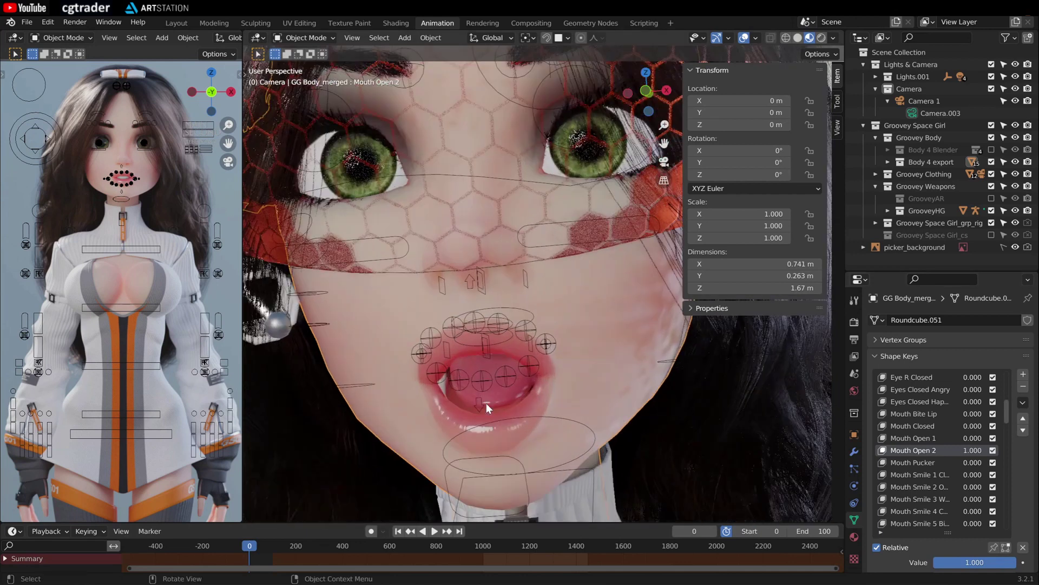
pyautogui.scroll(2, 486, 407)
pyautogui.moveTo(486, 407); pyautogui.dragTo(524, 374, button='middle')
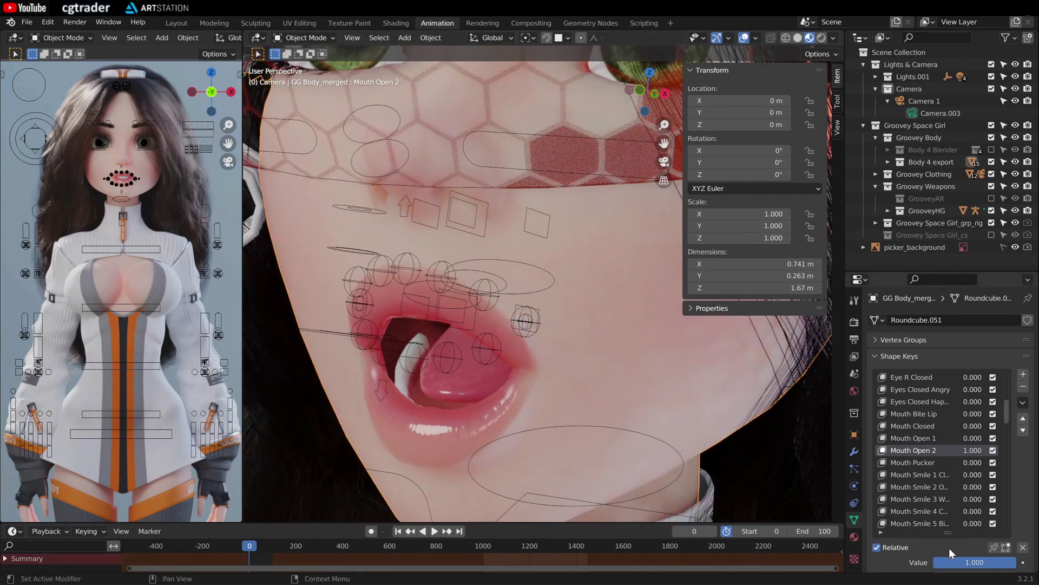
pyautogui.moveTo(967, 562); pyautogui.dragTo(899, 562)
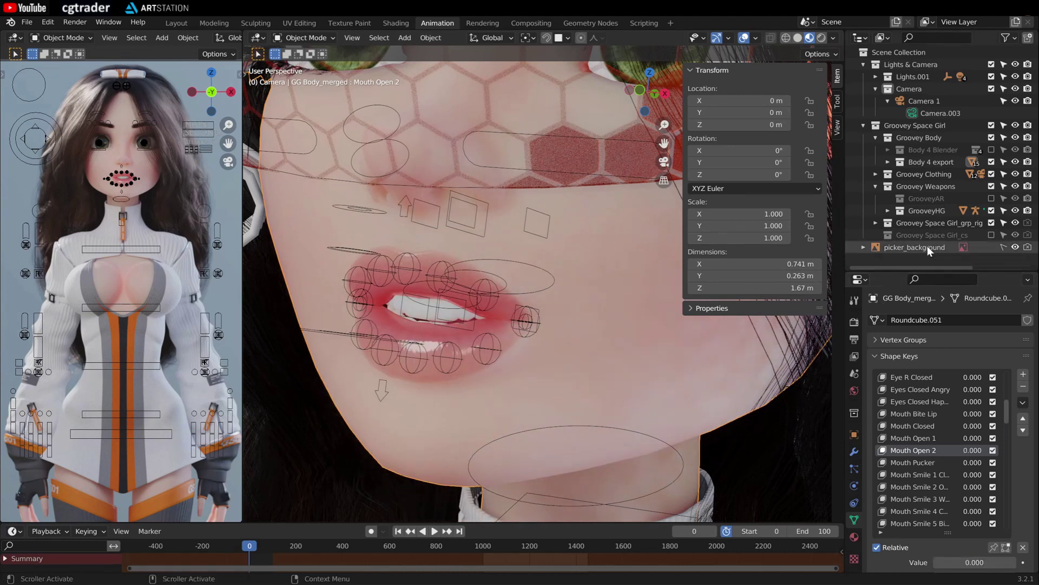